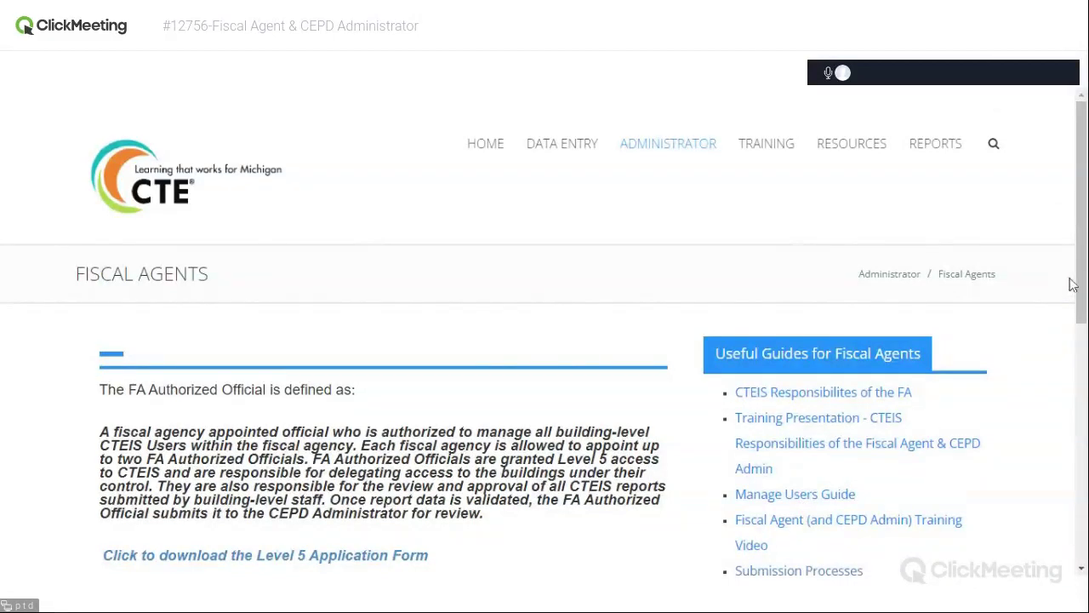
Step: Look over the Fiscal Agents page and its useful guides, and switch to the CTEIS training site's home page
{"action": "scroll", "coordinate": [943, 337], "scroll_direction": "down", "scroll_amount": 3}
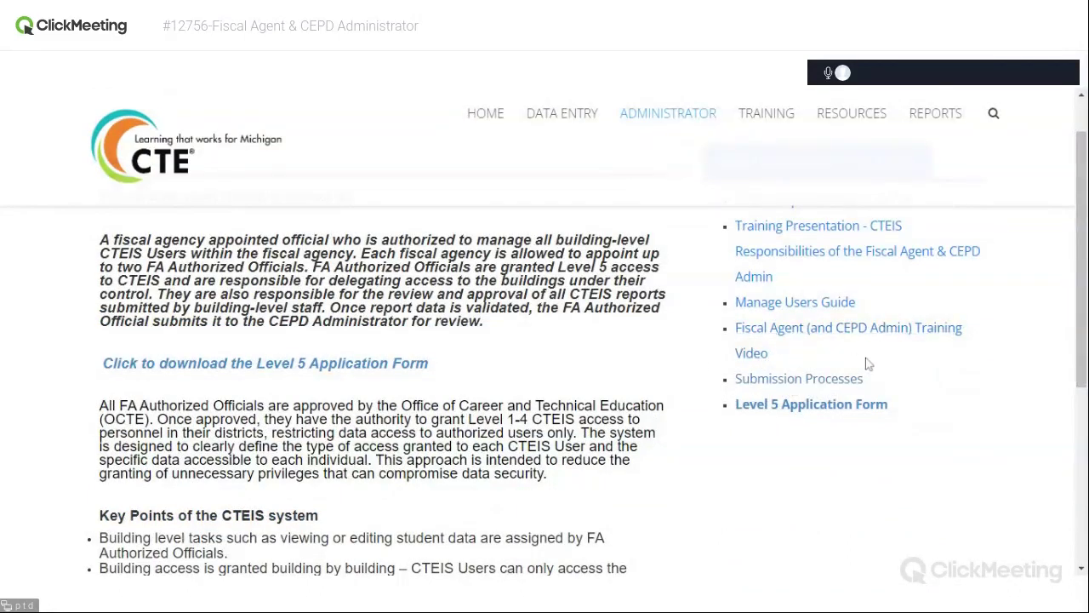
{"action": "scroll", "coordinate": [962, 364], "scroll_direction": "up", "scroll_amount": 3}
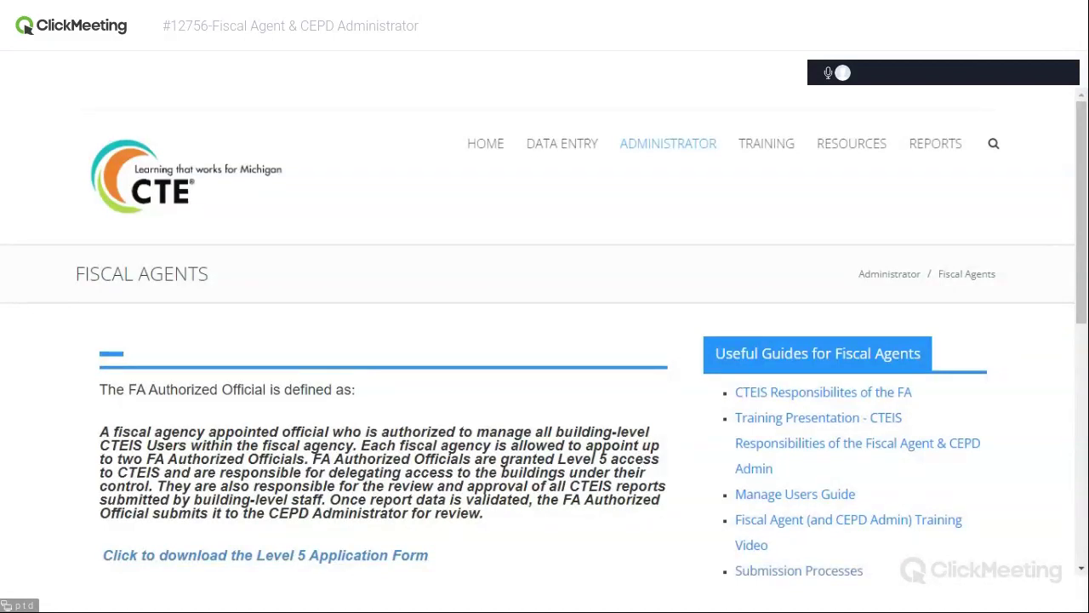
{"action": "key", "text": "alt+Tab"}
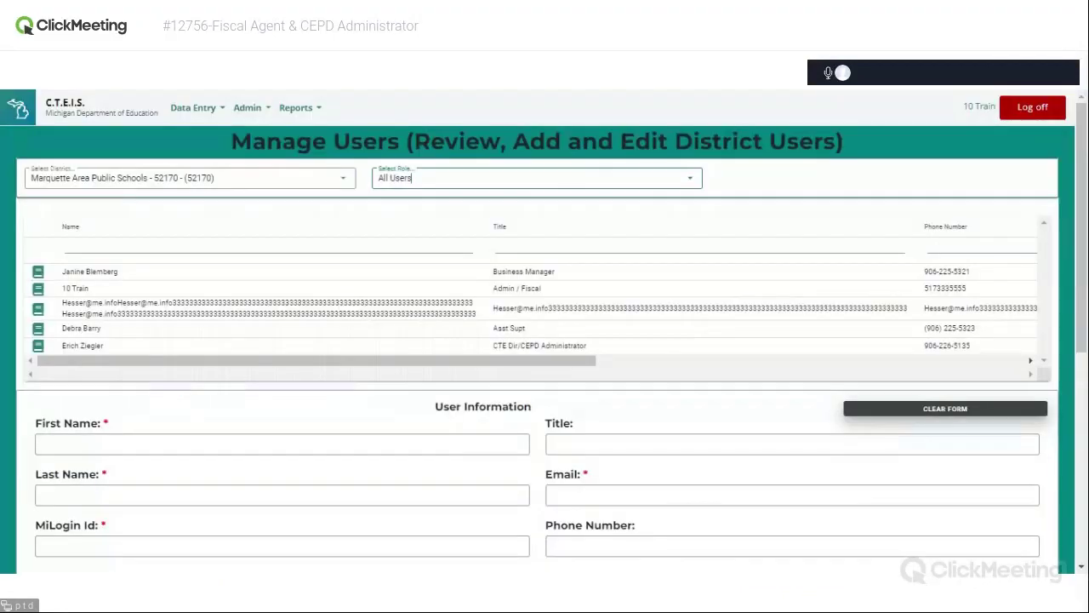
{"action": "left_click", "coordinate": [92, 97]}
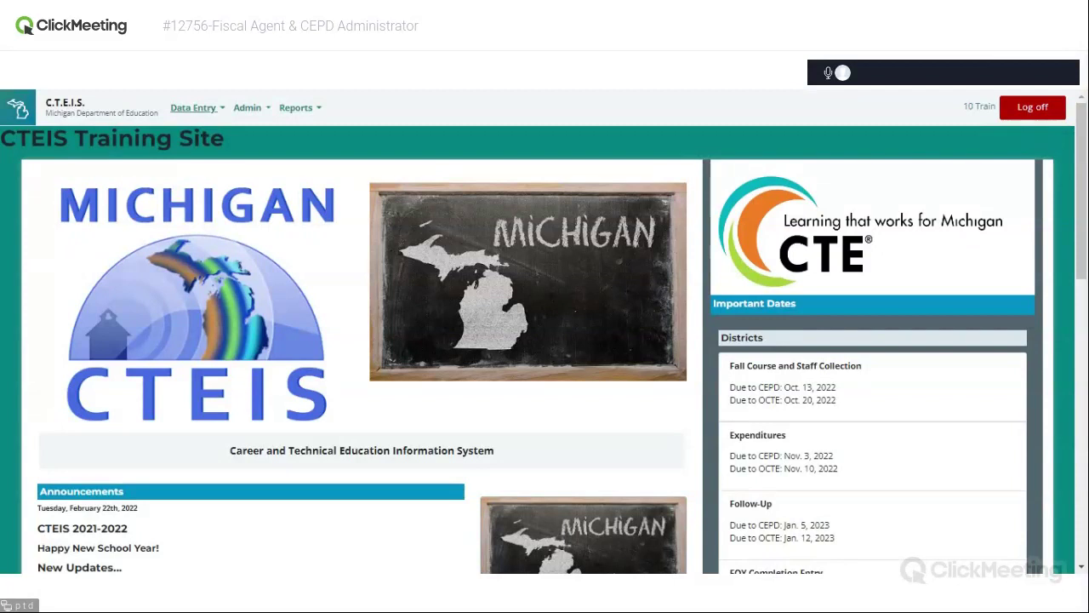
Step: Look over the data entry and administration options, and open the Manage Users page
{"action": "left_click", "coordinate": [208, 113]}
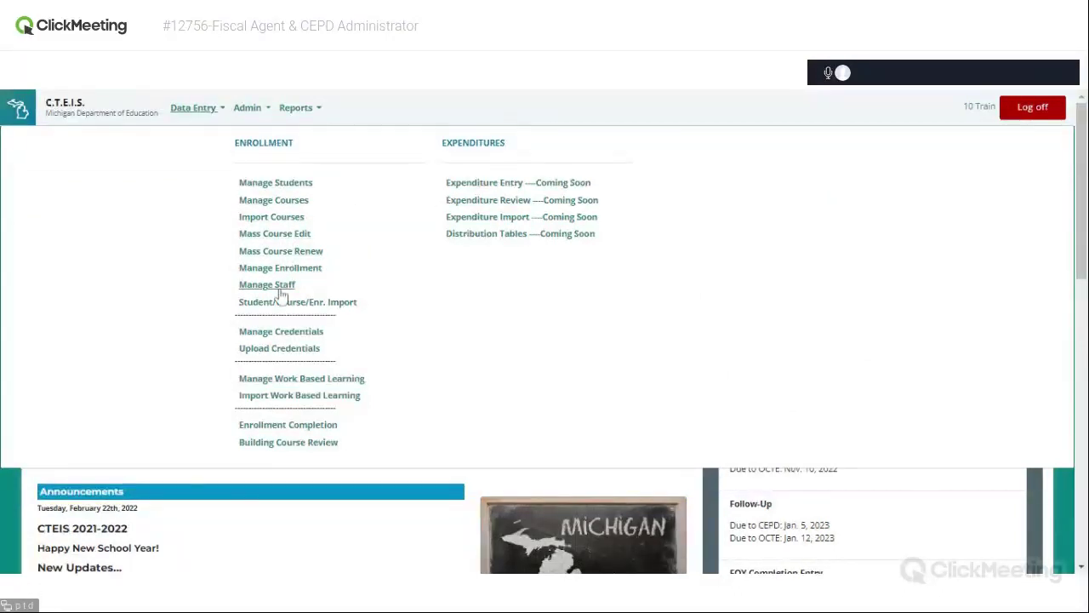
{"action": "left_click", "coordinate": [299, 450]}
{"action": "left_click", "coordinate": [250, 109]}
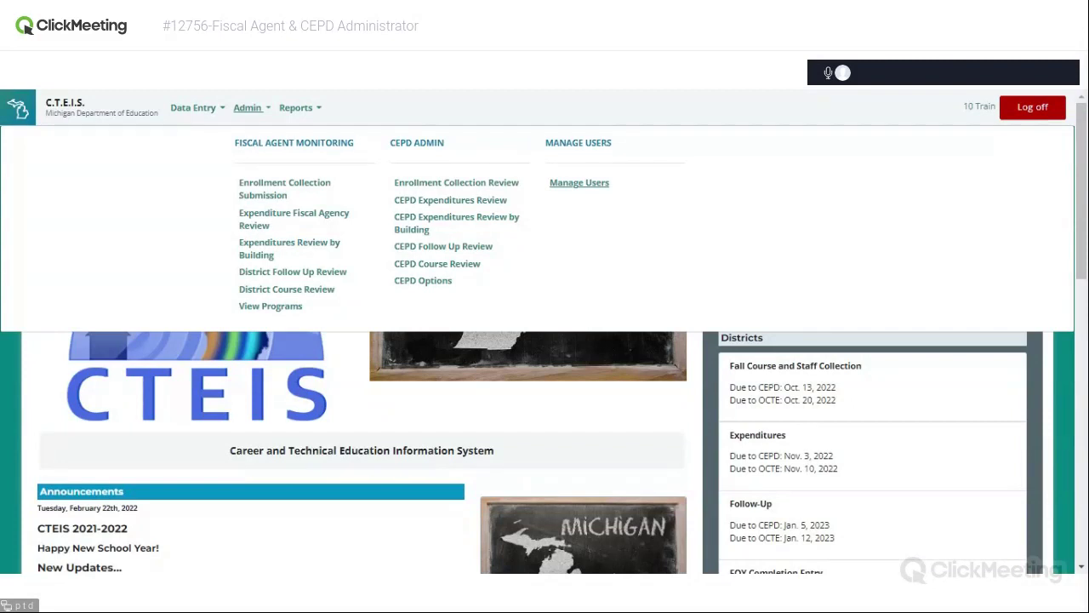
{"action": "left_click", "coordinate": [580, 184]}
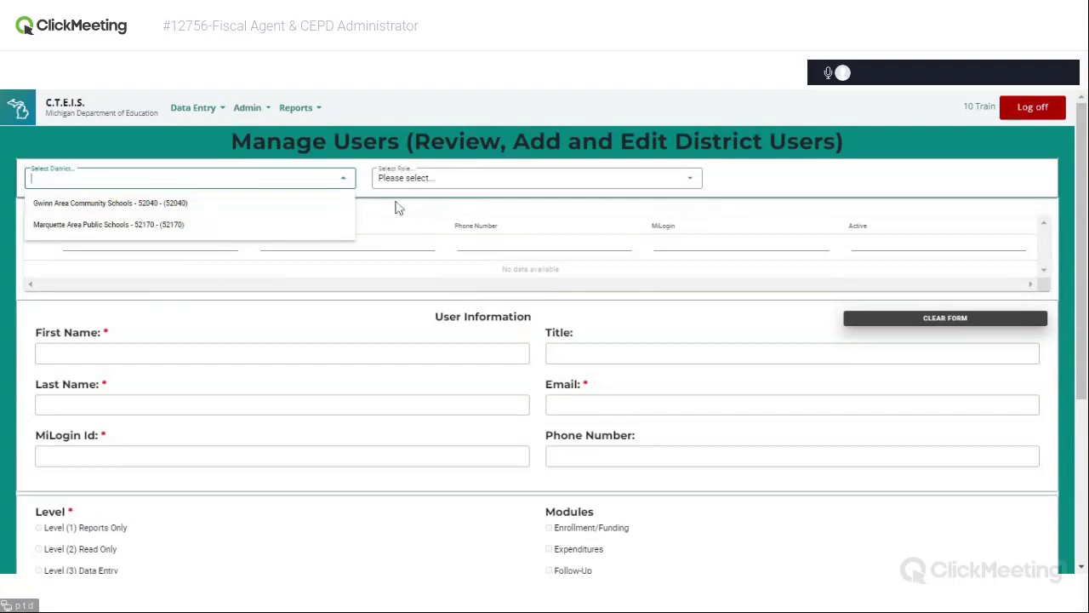
Step: Select Gwinn Area Community Schools as the district and view the available user roles
{"action": "left_click", "coordinate": [210, 204]}
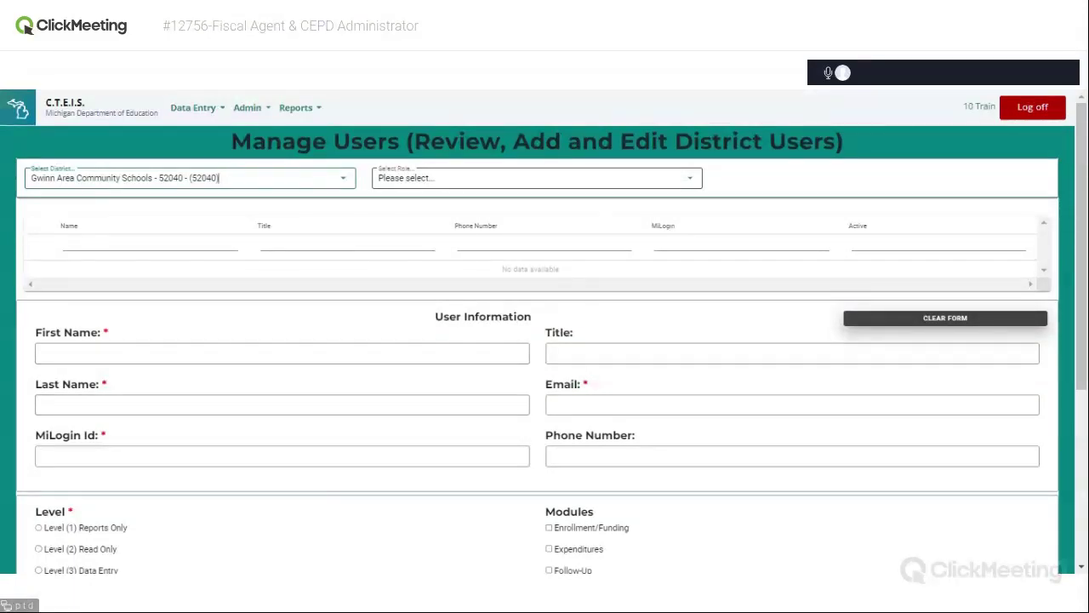
{"action": "left_click", "coordinate": [537, 178]}
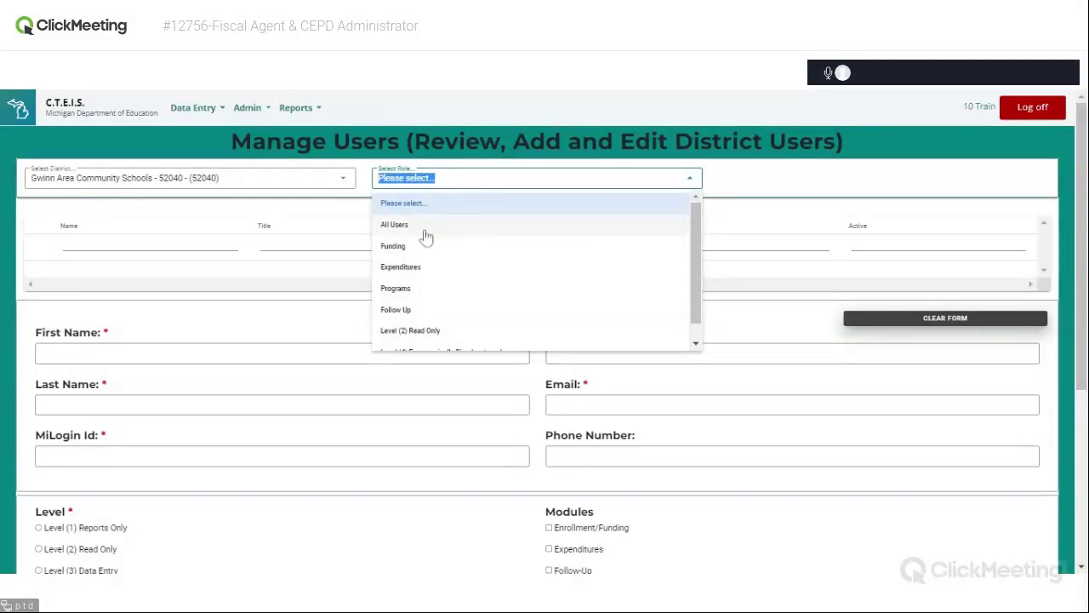
{"action": "left_click", "coordinate": [802, 189]}
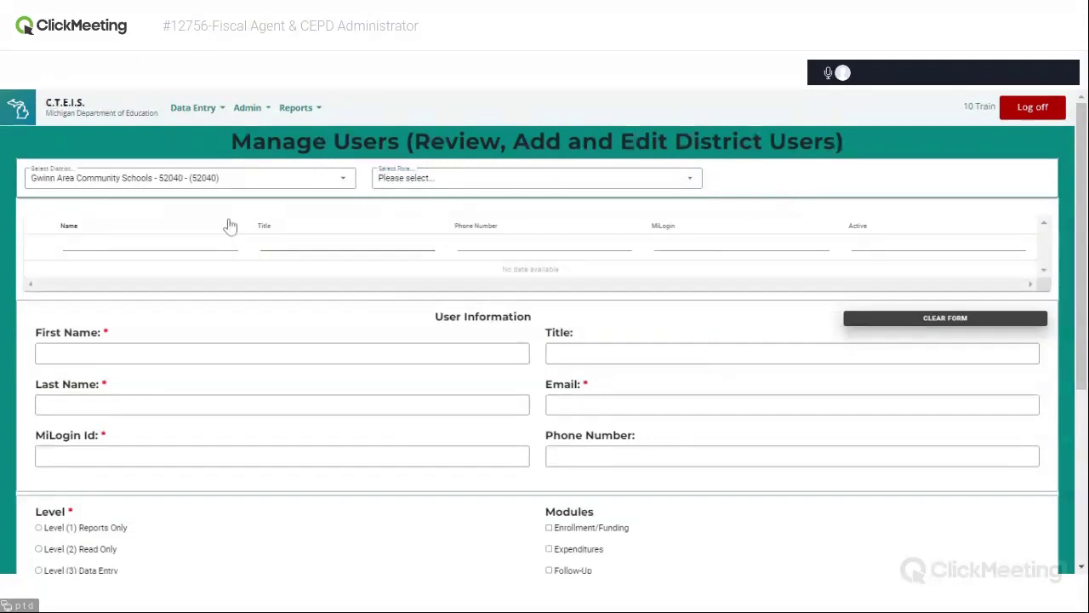
Step: Sort the user table by name in ascending order and go through its column filters
{"action": "left_click", "coordinate": [120, 244]}
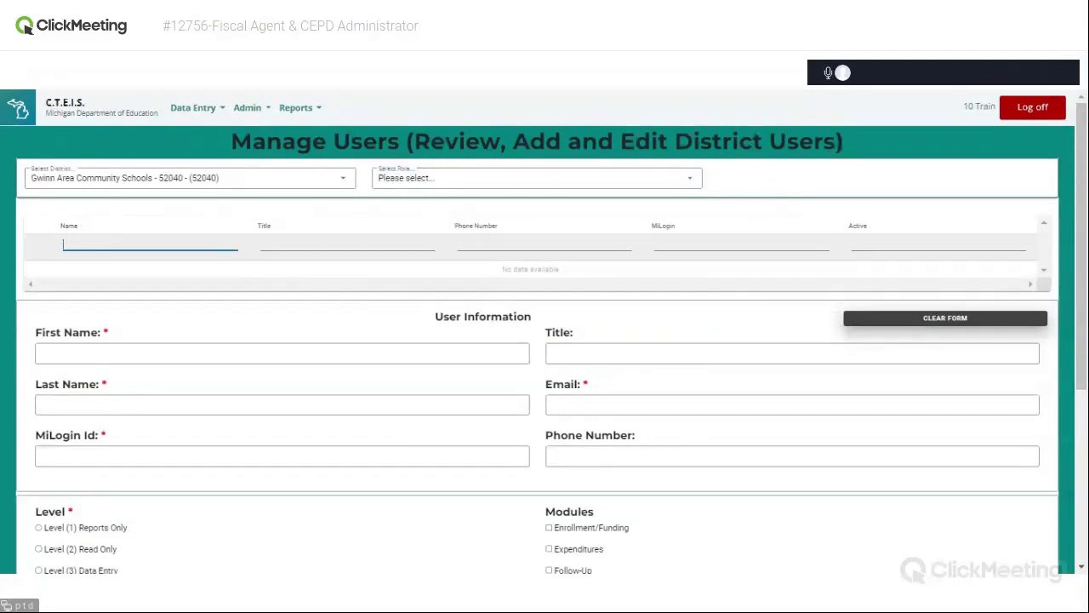
{"action": "left_click", "coordinate": [244, 236]}
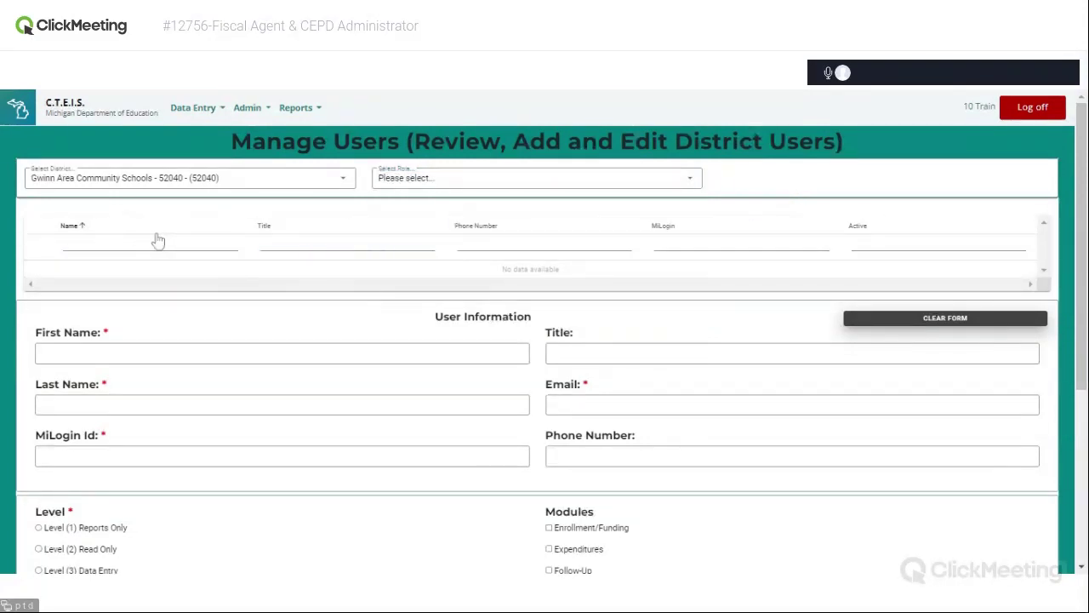
{"action": "left_click", "coordinate": [158, 241]}
{"action": "key", "text": "Tab"}
{"action": "key", "text": "Tab"}
{"action": "key", "text": "Tab"}
{"action": "key", "text": "Tab"}
Step: Examine the blank User Information form, including the required First Name, Last Name, MiLogin Id and Email fields
{"action": "left_click_drag", "start_coordinate": [1079, 221], "coordinate": [1073, 281]}
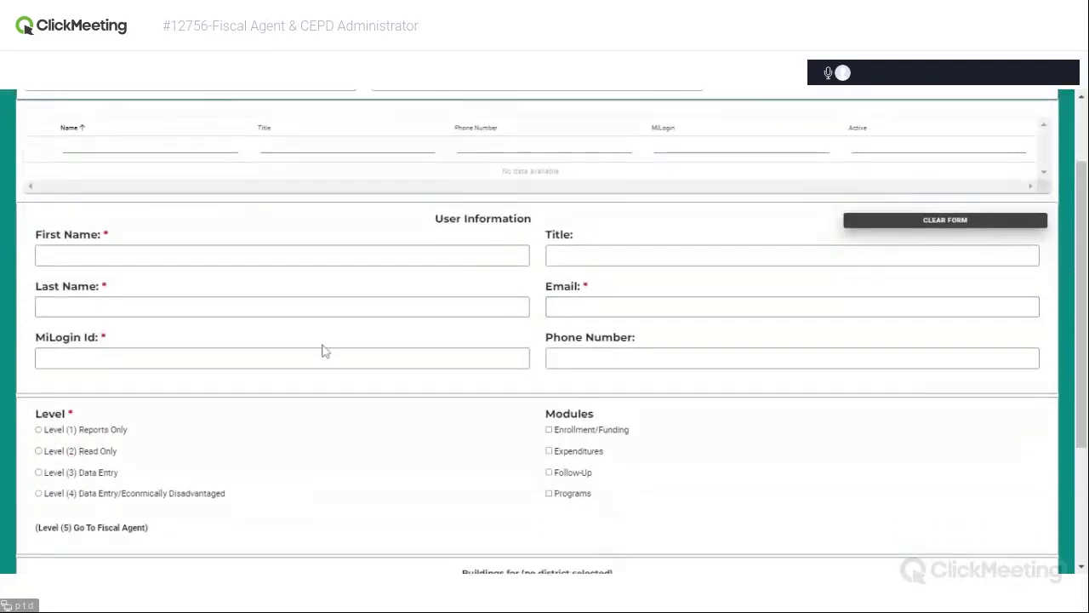
{"action": "left_click", "coordinate": [94, 255]}
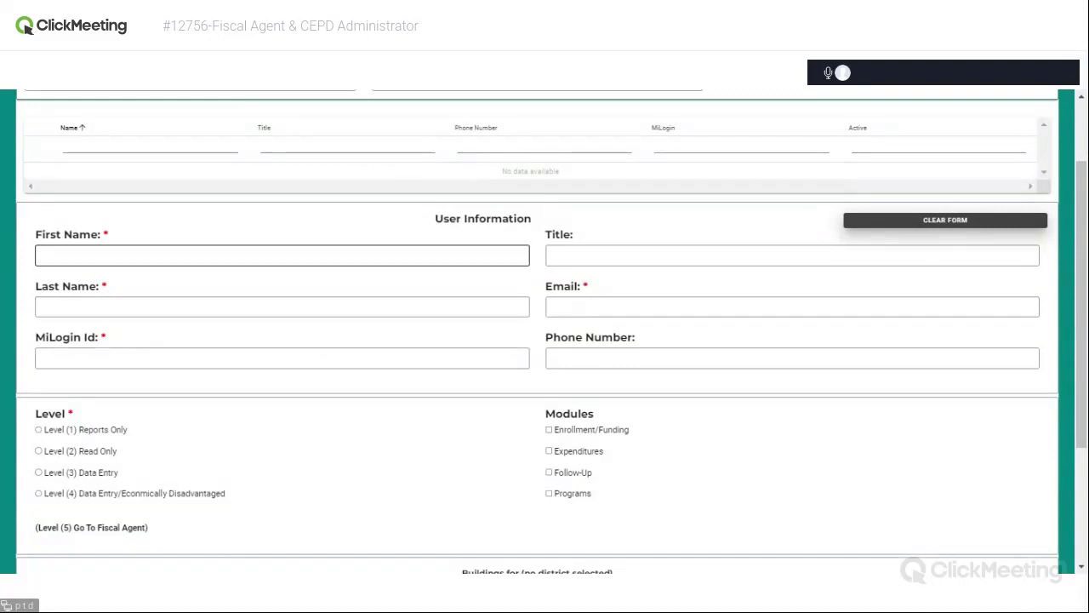
{"action": "left_click", "coordinate": [282, 307]}
{"action": "left_click", "coordinate": [56, 380]}
{"action": "left_click", "coordinate": [282, 358]}
{"action": "left_click", "coordinate": [793, 306]}
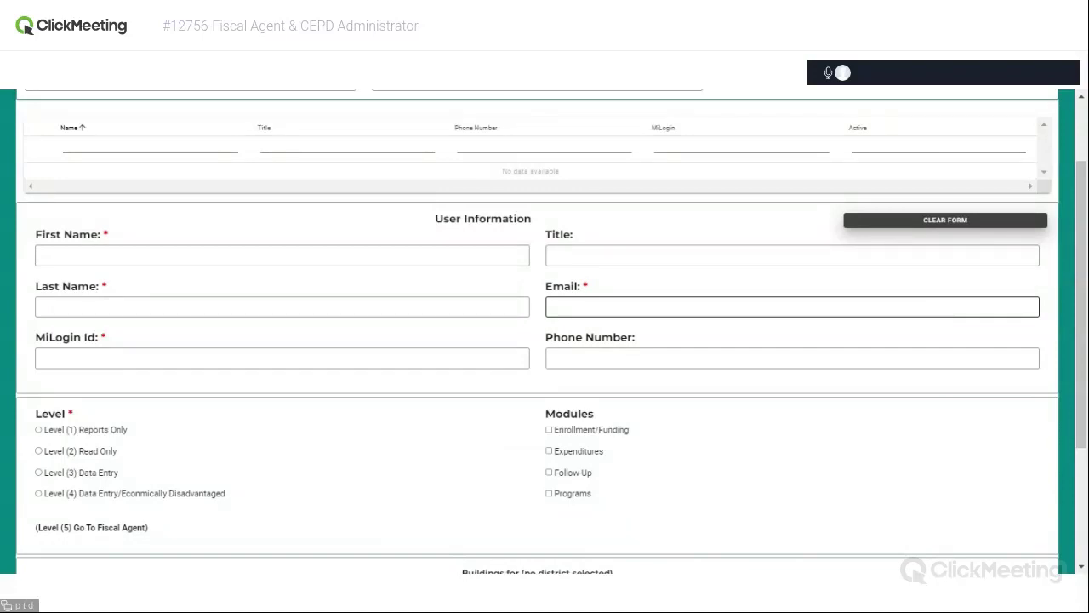
{"action": "left_click", "coordinate": [542, 318]}
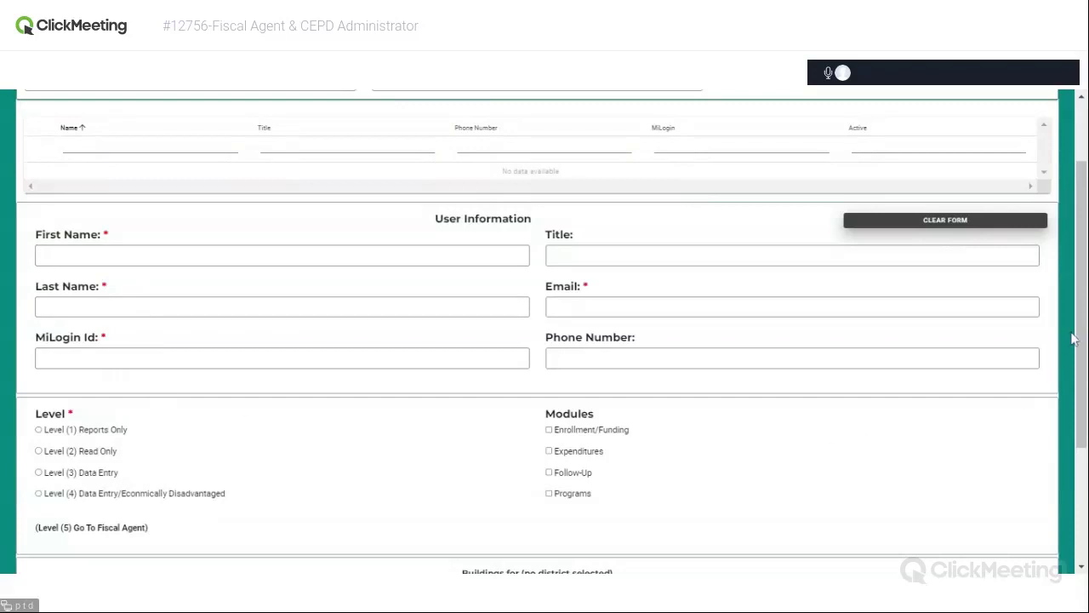
Step: Try out the Expenditures, Follow-Up, Enrollment/Funding and Programs modules for a new user, and clear all four again
{"action": "scroll", "coordinate": [1083, 310], "scroll_direction": "down", "scroll_amount": 2}
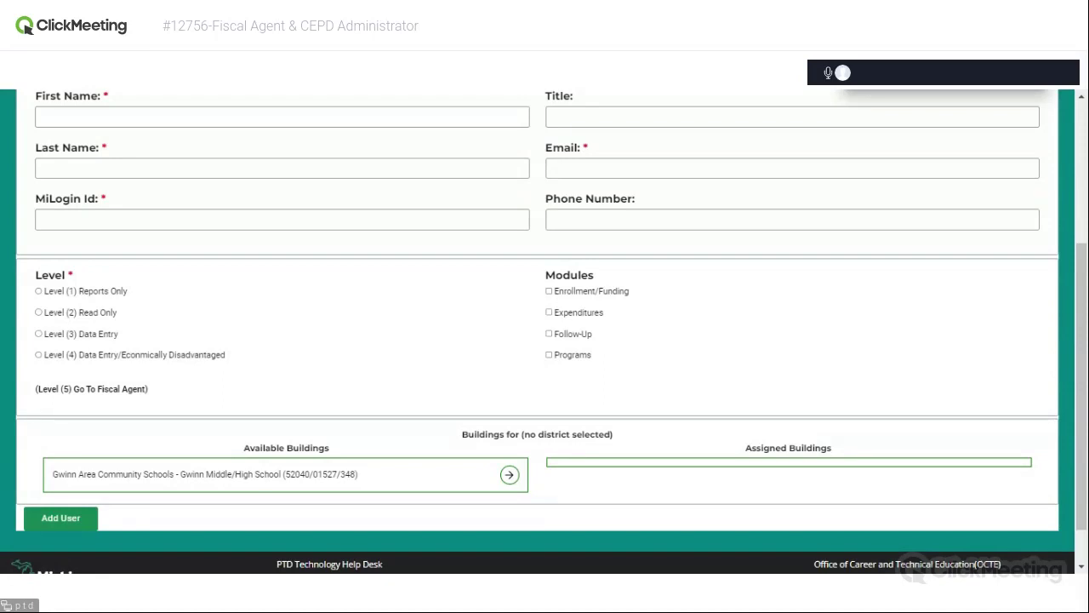
{"action": "left_click", "coordinate": [549, 314]}
{"action": "left_click", "coordinate": [549, 334]}
{"action": "left_click", "coordinate": [549, 291]}
{"action": "left_click", "coordinate": [549, 355]}
{"action": "left_click", "coordinate": [549, 291]}
{"action": "left_click", "coordinate": [549, 333]}
{"action": "left_click", "coordinate": [549, 313]}
{"action": "left_click", "coordinate": [549, 355]}
Step: List the district's users with the role All Users and open the Business Mgr's record
{"action": "scroll", "coordinate": [531, 451], "scroll_direction": "up", "scroll_amount": 1}
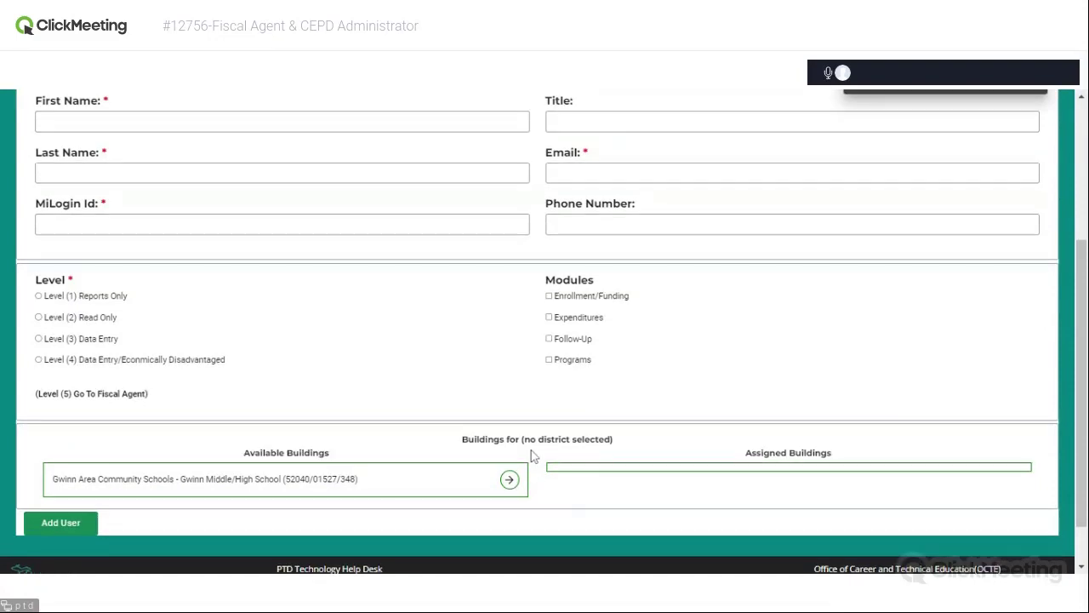
{"action": "scroll", "coordinate": [531, 450], "scroll_direction": "up", "scroll_amount": 3}
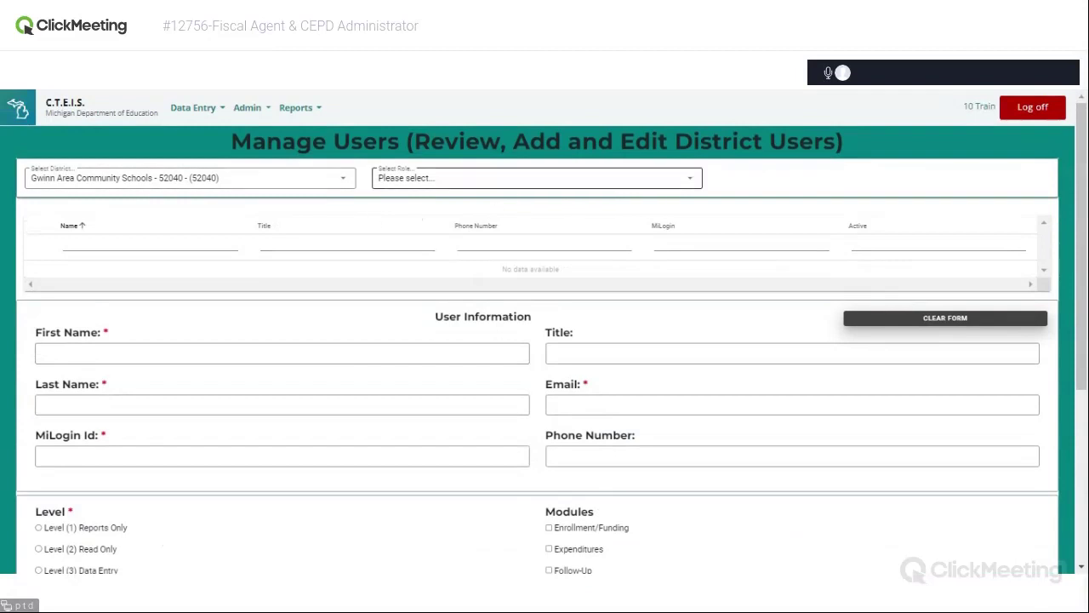
{"action": "left_click", "coordinate": [536, 178]}
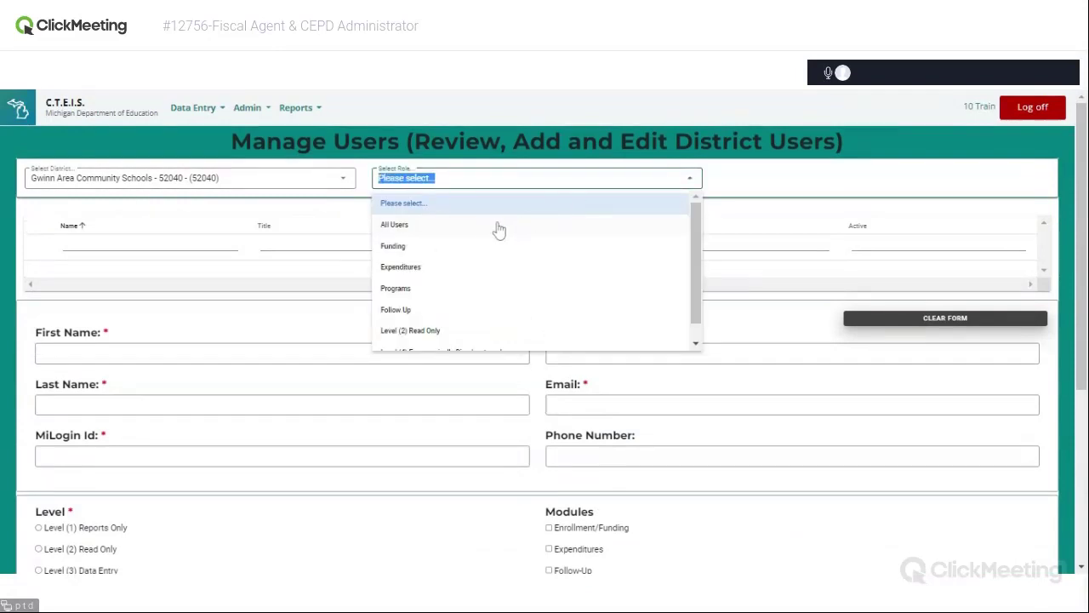
{"action": "left_click", "coordinate": [466, 232]}
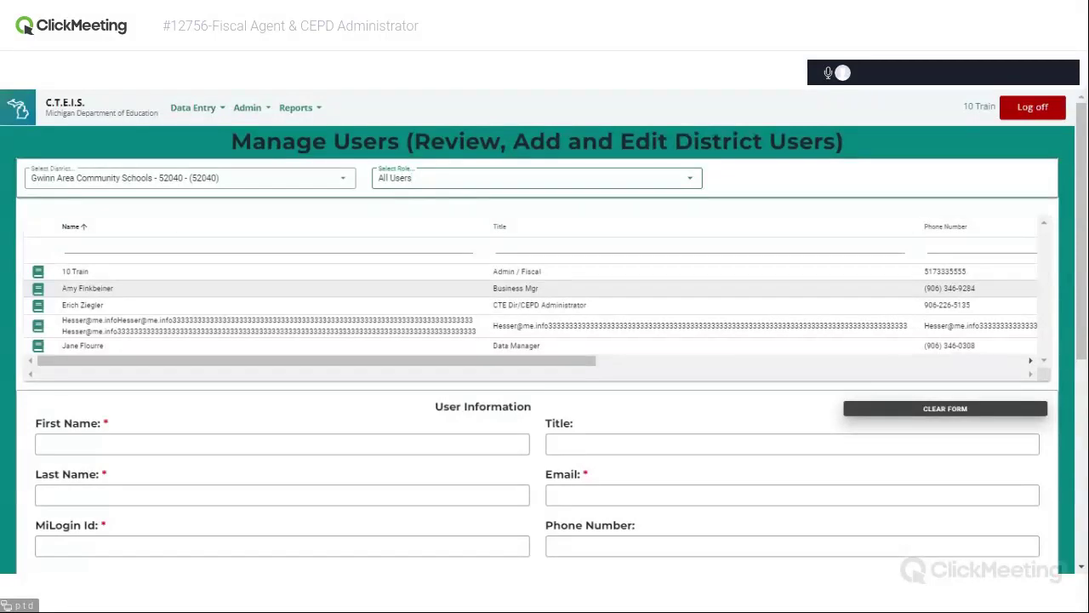
{"action": "left_click", "coordinate": [38, 292]}
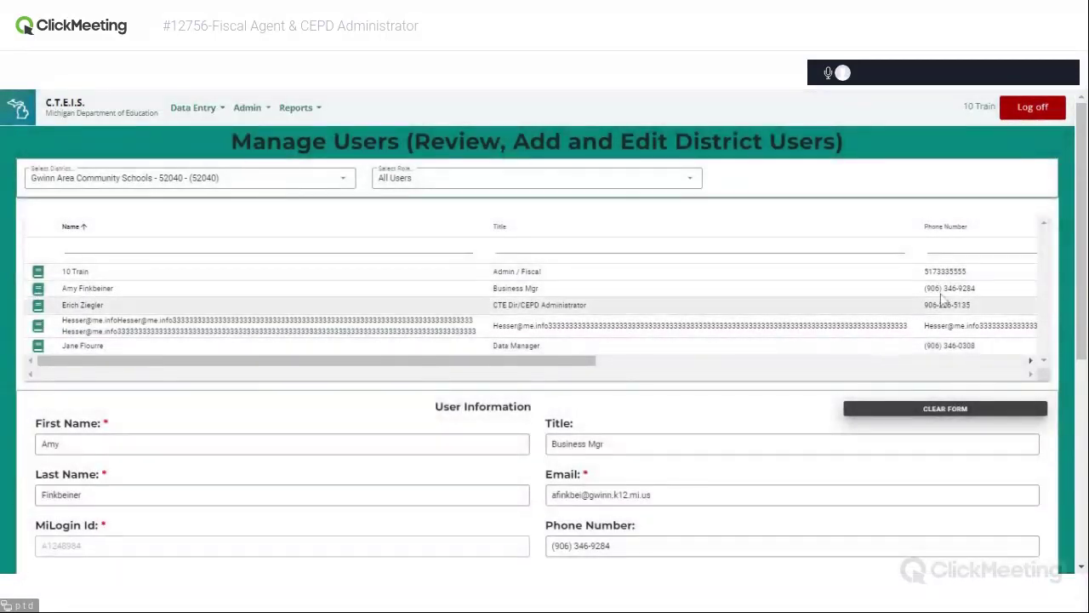
Step: Review the Business Mgr's contact details, access level, modules and assigned buildings
{"action": "scroll", "coordinate": [1081, 232], "scroll_direction": "down", "scroll_amount": 1}
{"action": "left_click_drag", "start_coordinate": [1081, 232], "coordinate": [1069, 353]}
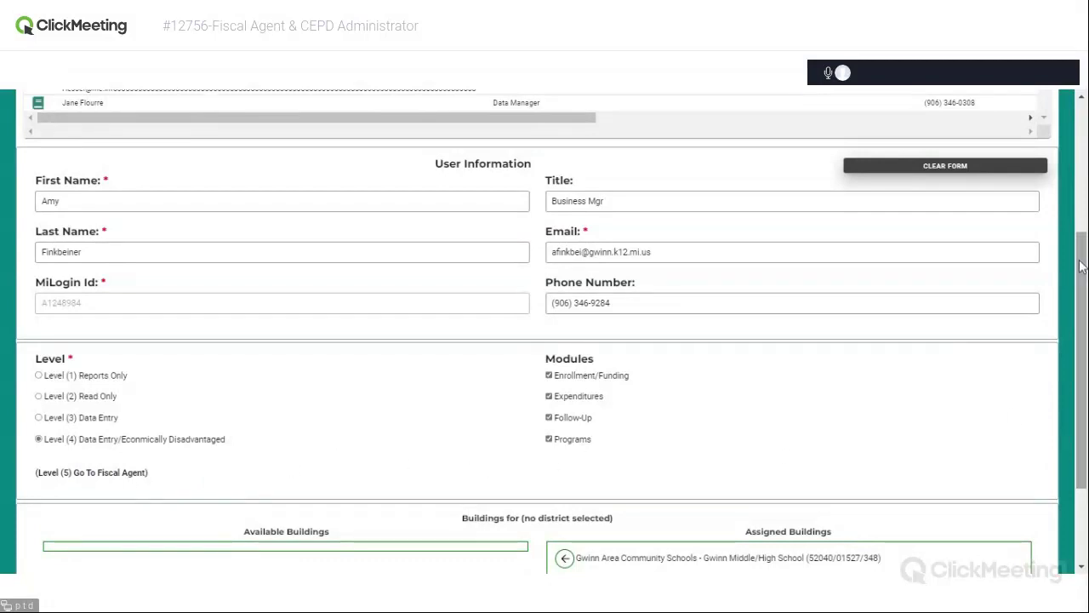
{"action": "scroll", "coordinate": [506, 511], "scroll_direction": "down", "scroll_amount": 3}
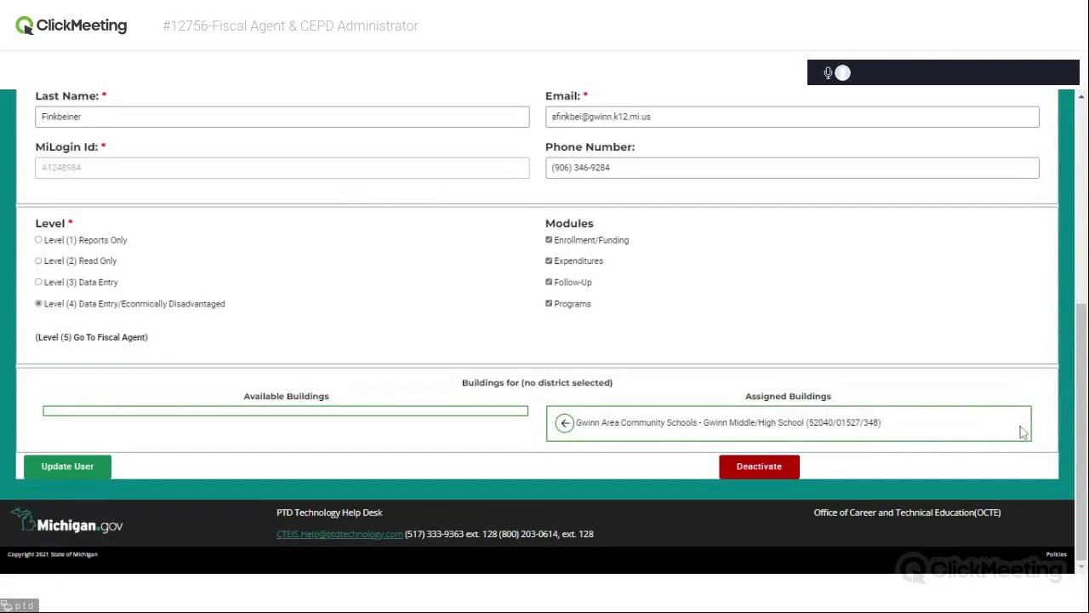
{"action": "left_click_drag", "start_coordinate": [1077, 439], "coordinate": [1084, 351]}
{"action": "left_click", "coordinate": [281, 215]}
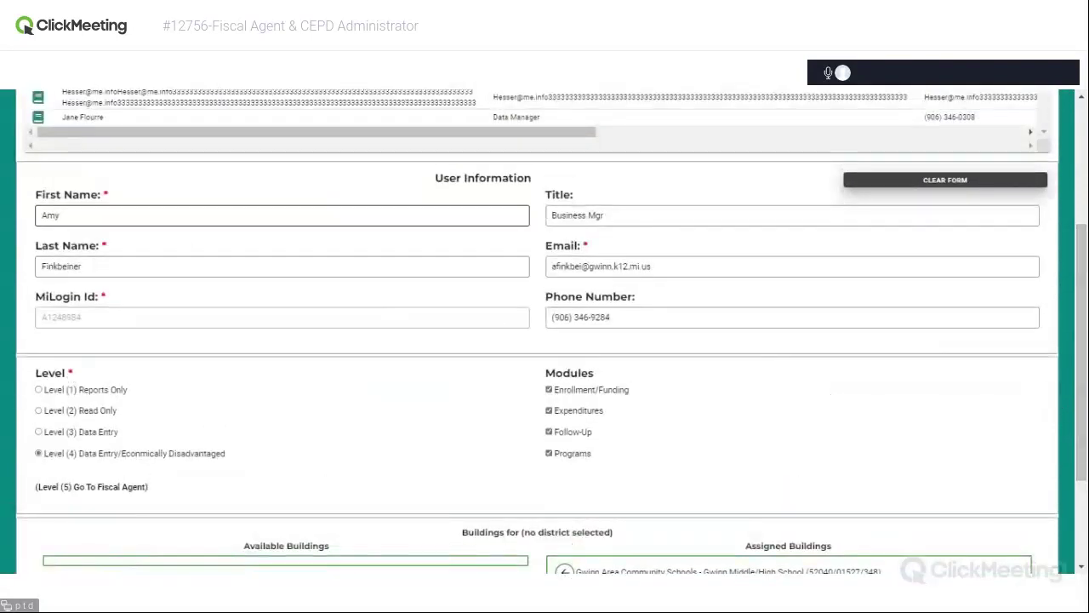
{"action": "left_click", "coordinate": [647, 223]}
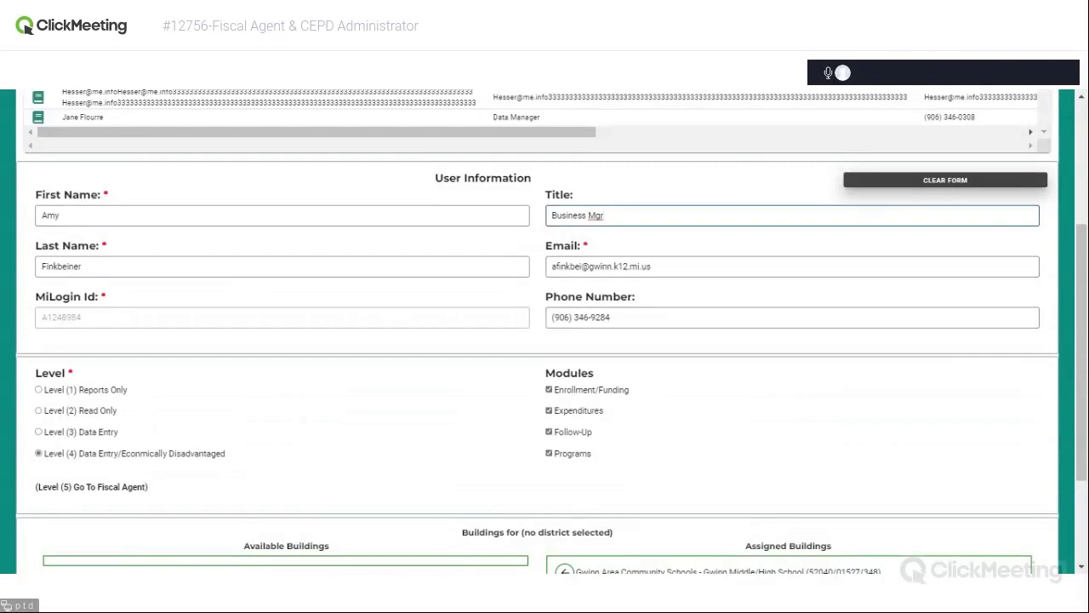
Step: Try clearing the Business Mgr's Enrollment/Funding and Expenditures modules, and restore both
{"action": "left_click", "coordinate": [549, 390]}
{"action": "left_click", "coordinate": [549, 410]}
{"action": "left_click", "coordinate": [549, 390]}
{"action": "left_click", "coordinate": [549, 410]}
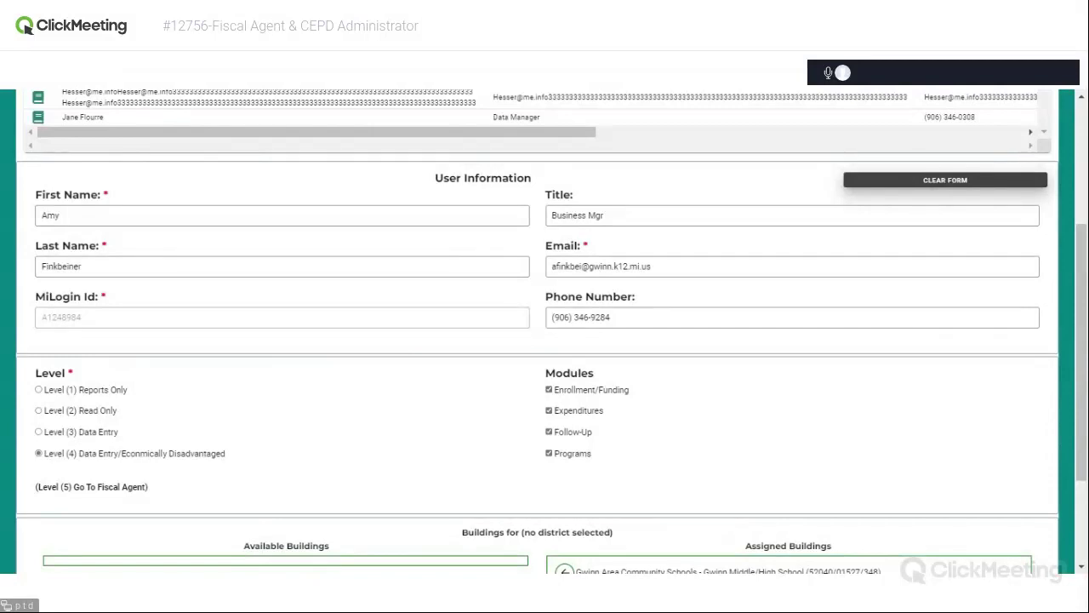
{"action": "left_click", "coordinate": [205, 267]}
{"action": "left_click", "coordinate": [290, 218]}
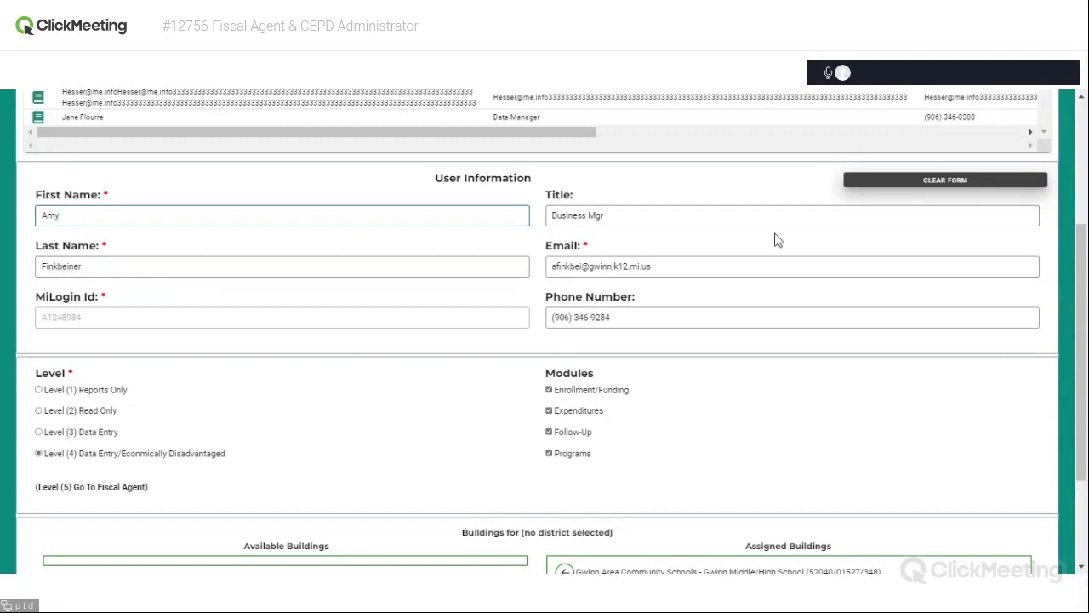
Step: Try to update the Business Mgr without the Expenditures module, check the email field, and enable Expenditures again
{"action": "scroll", "coordinate": [876, 390], "scroll_direction": "down", "scroll_amount": 3}
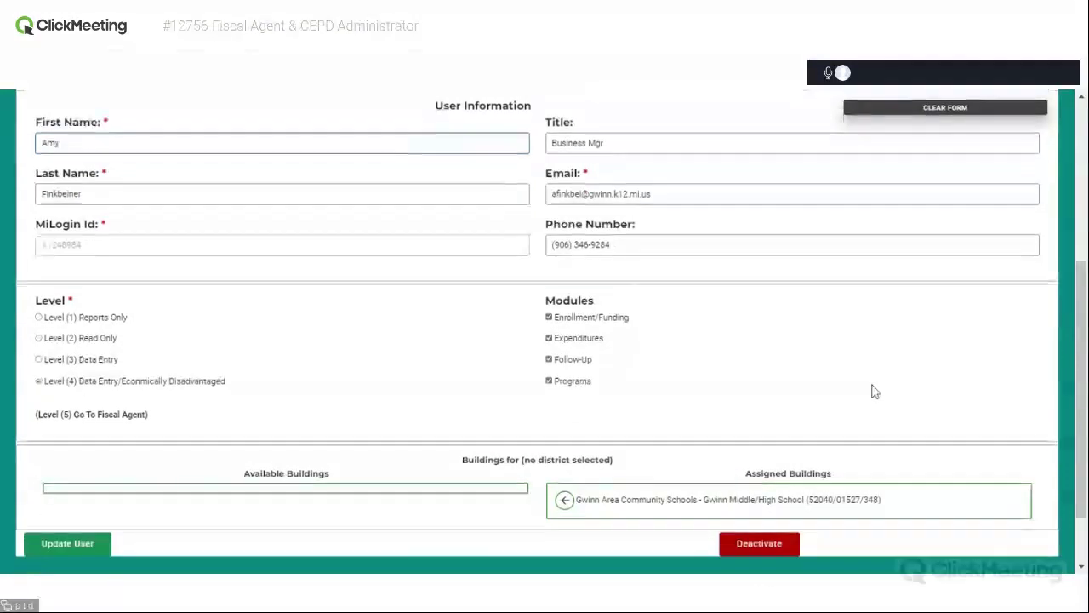
{"action": "scroll", "coordinate": [875, 391], "scroll_direction": "up", "scroll_amount": 1}
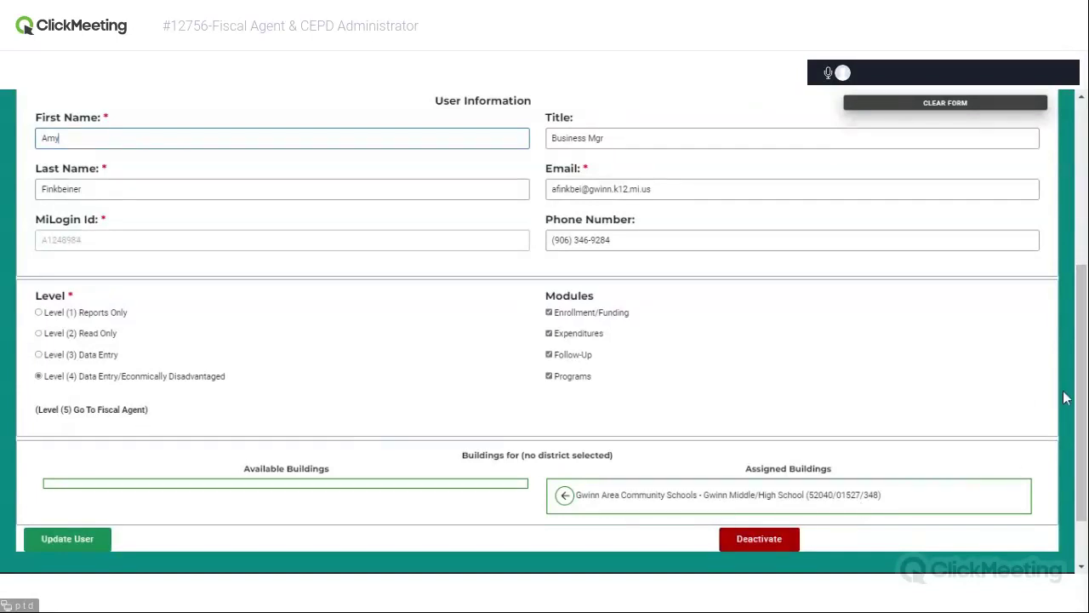
{"action": "left_click", "coordinate": [549, 333]}
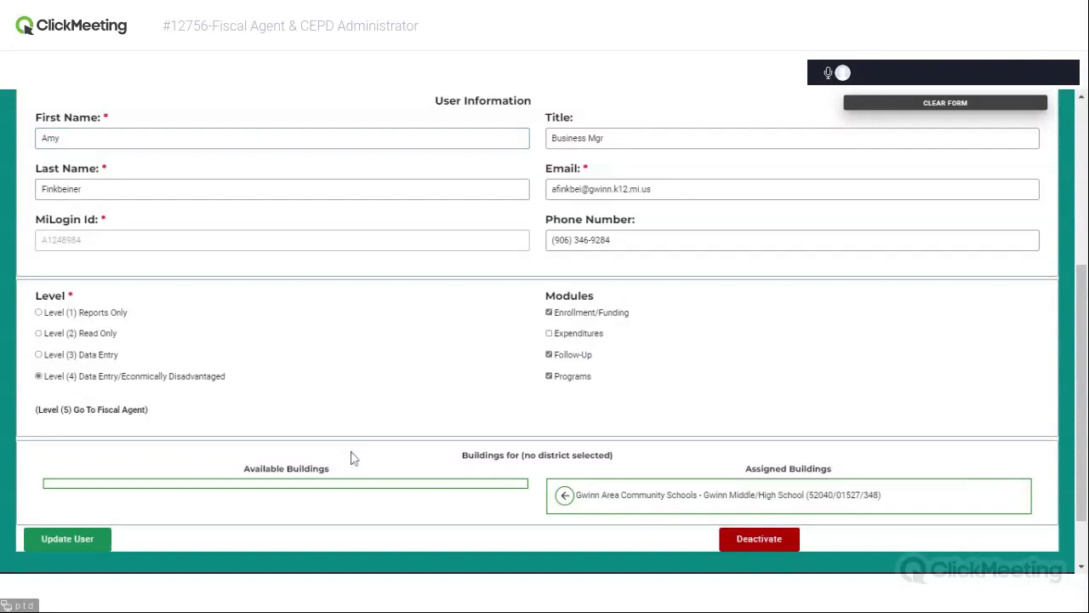
{"action": "left_click", "coordinate": [68, 539]}
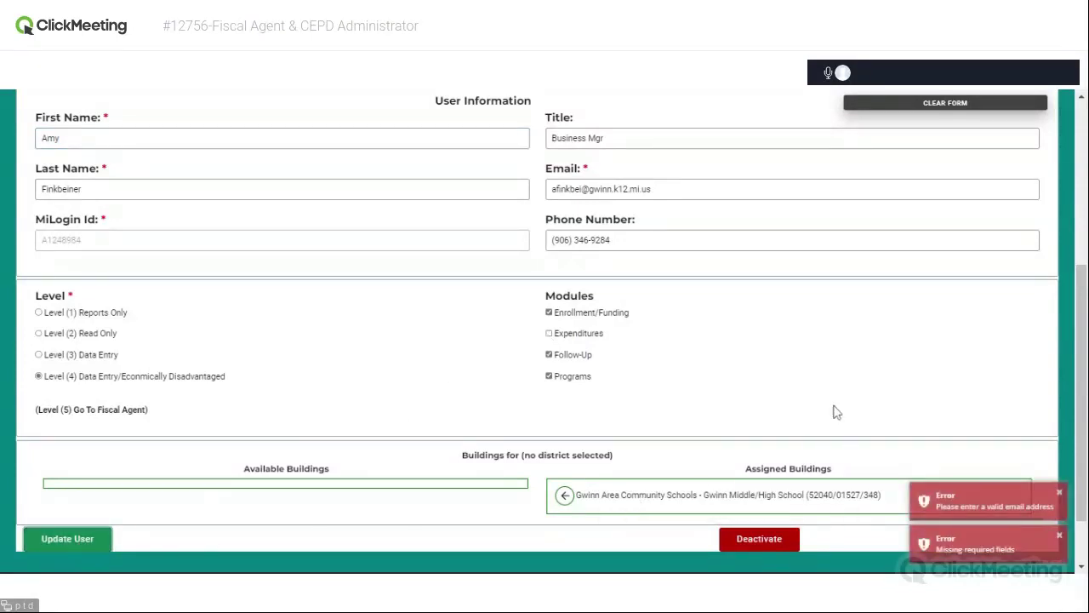
{"action": "left_click", "coordinate": [698, 199]}
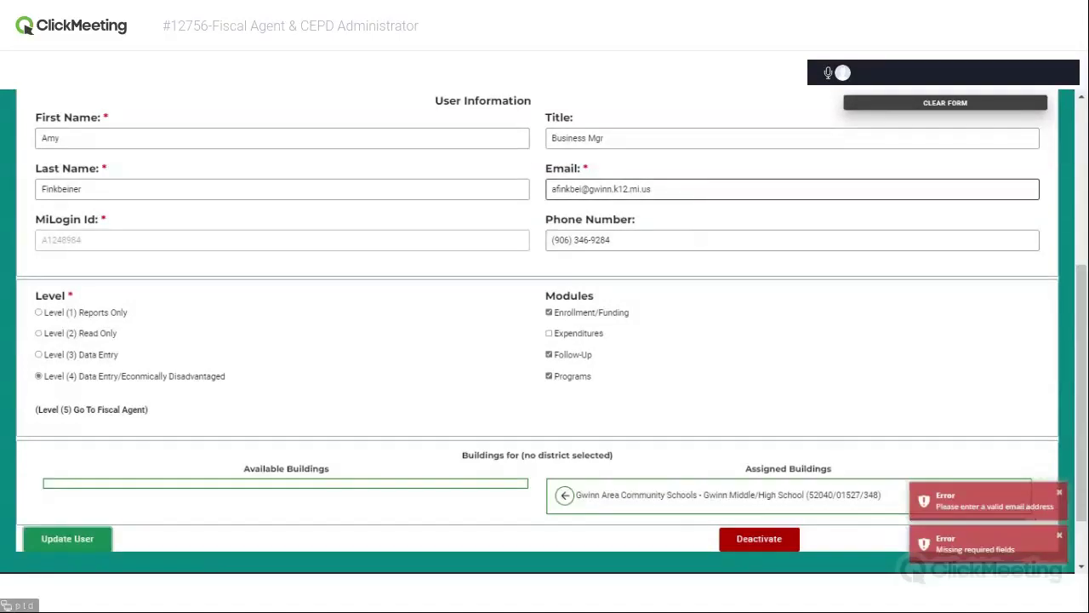
{"action": "left_click", "coordinate": [907, 384]}
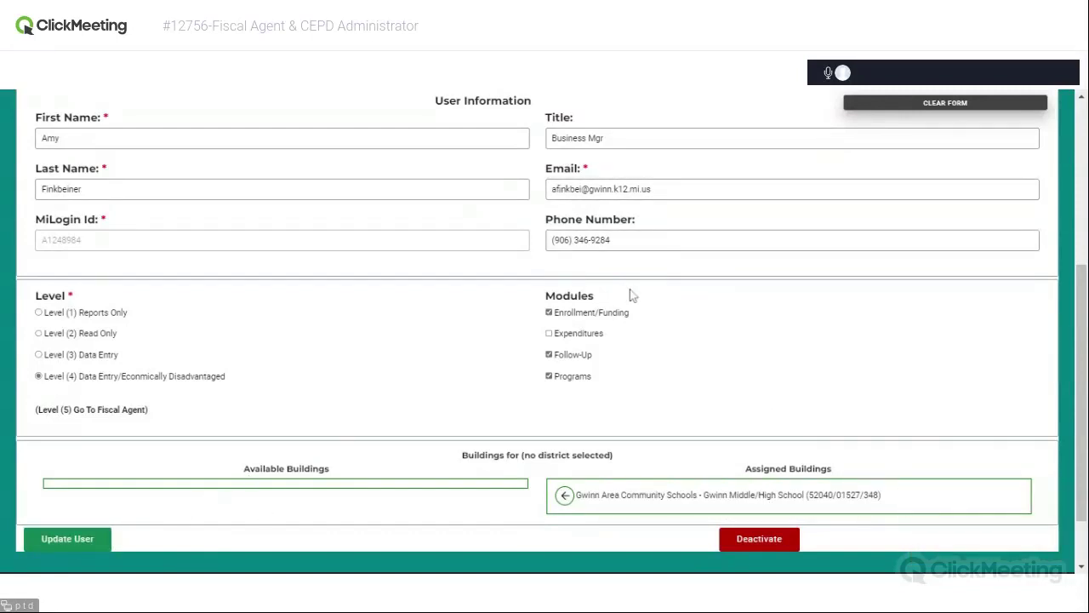
{"action": "left_click", "coordinate": [550, 335]}
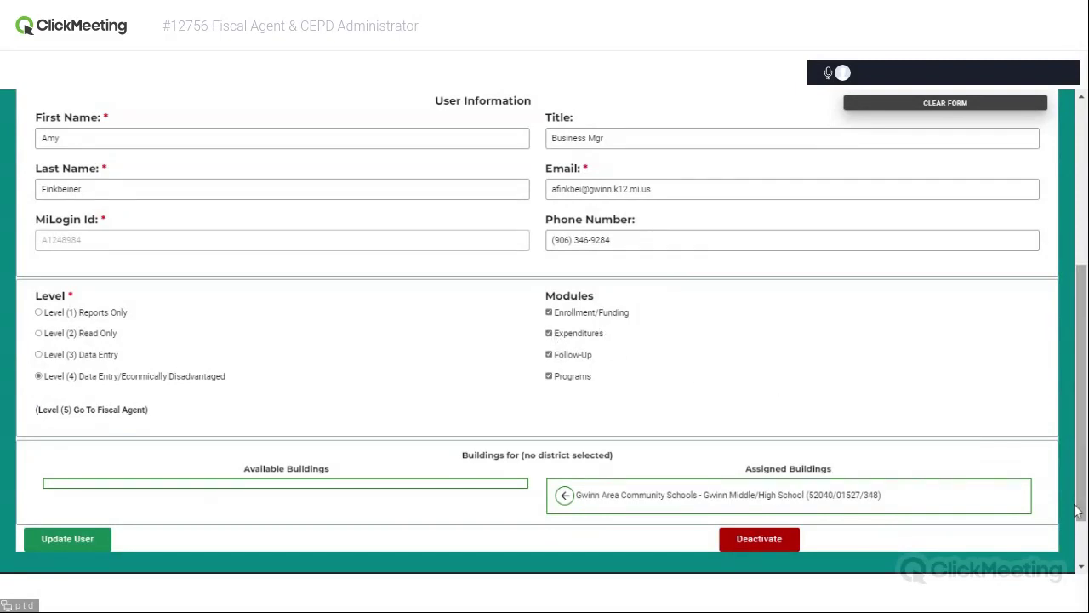
Step: Review the district's user list, the Business Mgr's record and the available role filter options
{"action": "scroll", "coordinate": [545, 332], "scroll_direction": "up", "scroll_amount": 3}
{"action": "scroll", "coordinate": [545, 332], "scroll_direction": "up", "scroll_amount": 4}
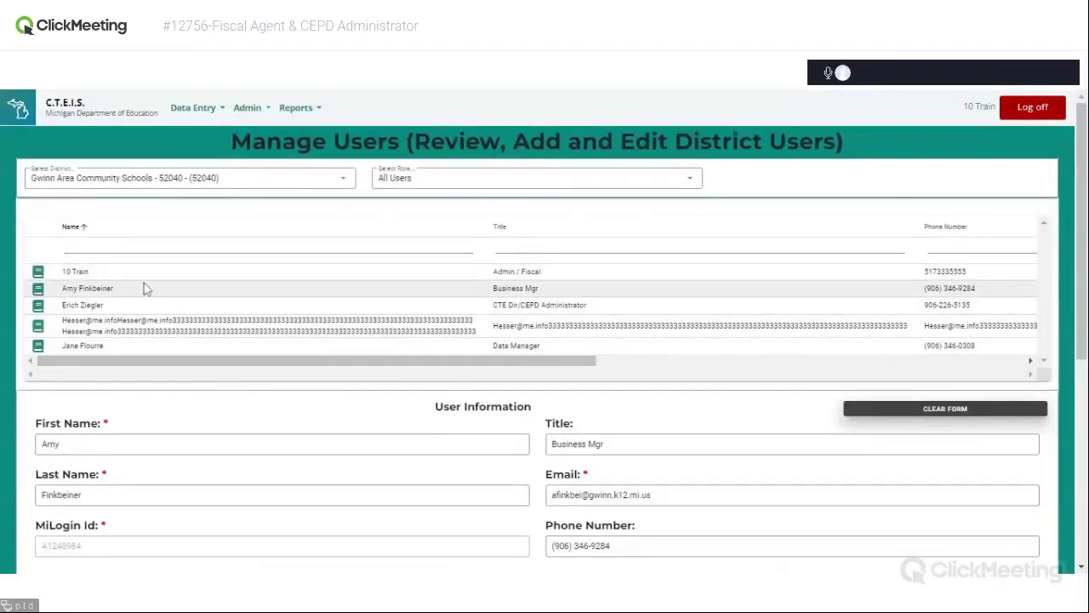
{"action": "scroll", "coordinate": [156, 277], "scroll_direction": "down", "scroll_amount": 2}
{"action": "scroll", "coordinate": [156, 277], "scroll_direction": "down", "scroll_amount": 3}
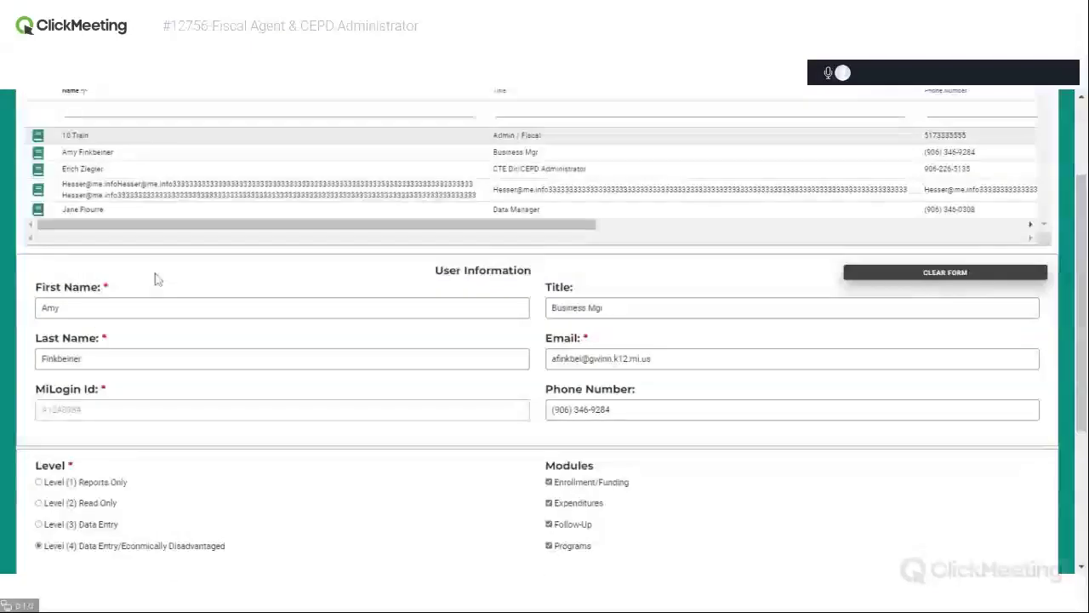
{"action": "scroll", "coordinate": [156, 277], "scroll_direction": "up", "scroll_amount": 3}
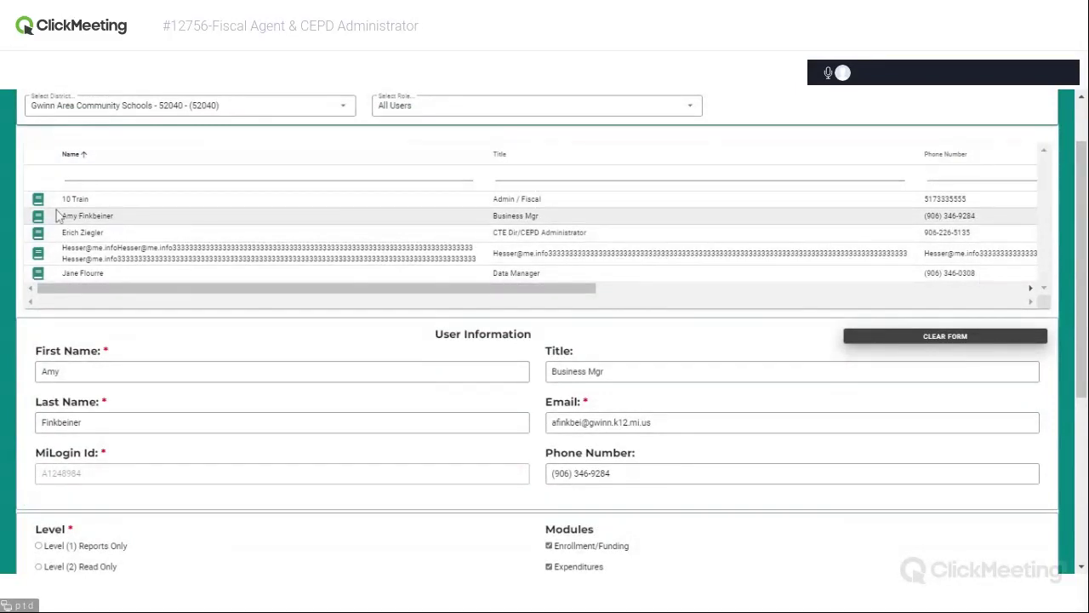
{"action": "left_click_drag", "start_coordinate": [1084, 316], "coordinate": [1084, 277]}
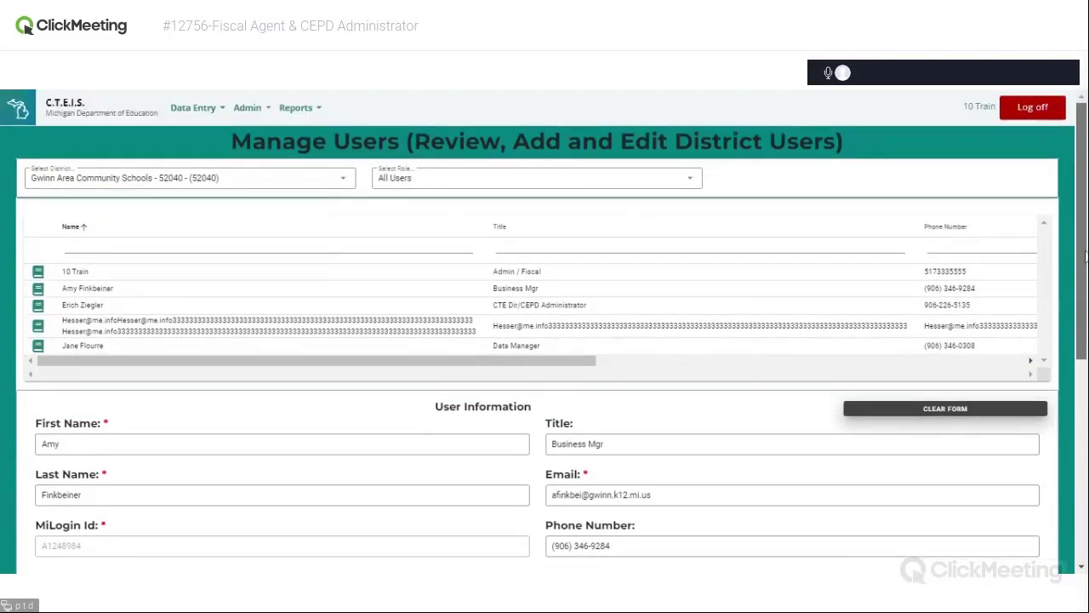
{"action": "left_click", "coordinate": [536, 178]}
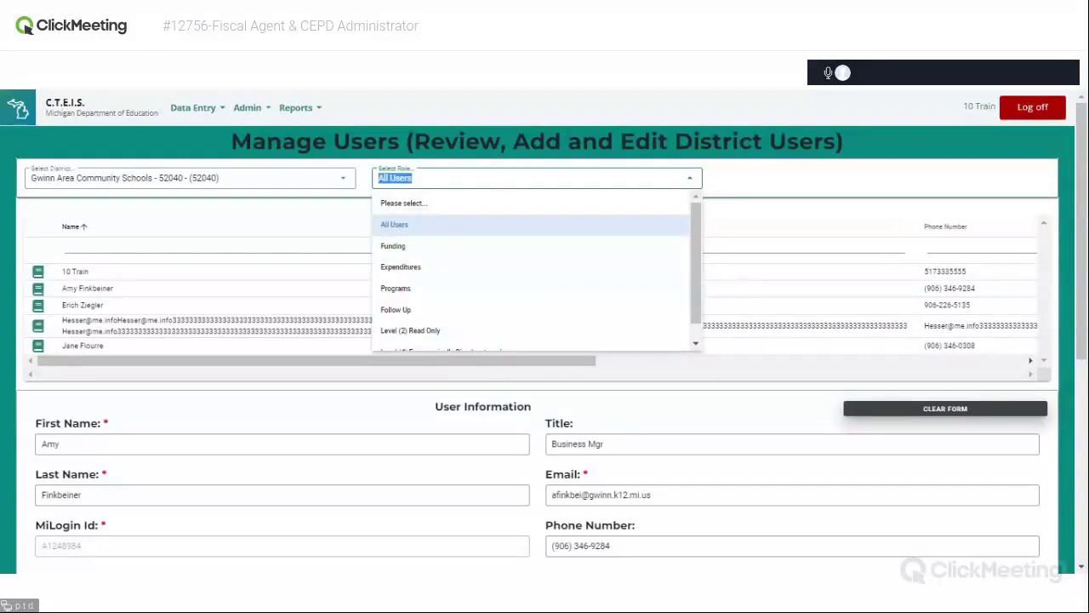
{"action": "left_click", "coordinate": [750, 220]}
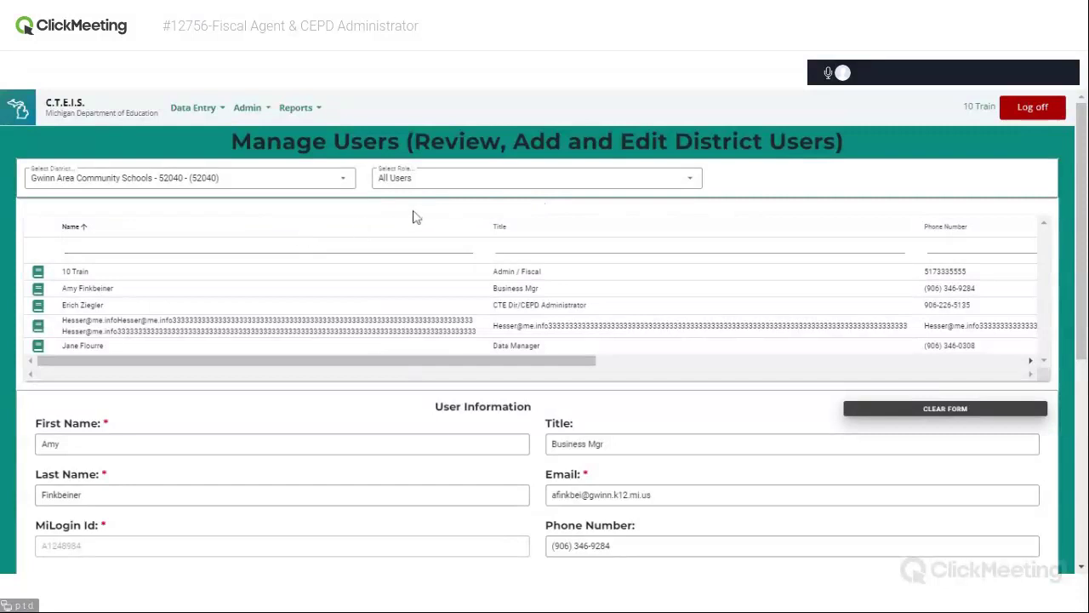
{"action": "scroll", "coordinate": [459, 226], "scroll_direction": "down", "scroll_amount": 1}
{"action": "left_click_drag", "start_coordinate": [1085, 226], "coordinate": [1082, 179]}
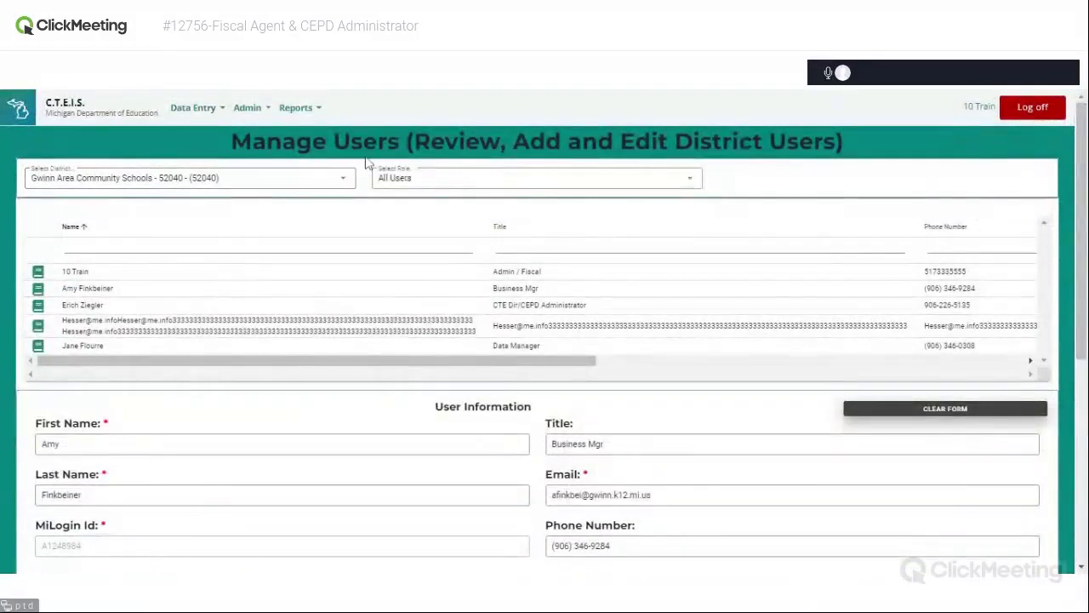
Step: Reset the role filter to "Please select...", clear the user information form and check its emptied fields
{"action": "left_click", "coordinate": [476, 173]}
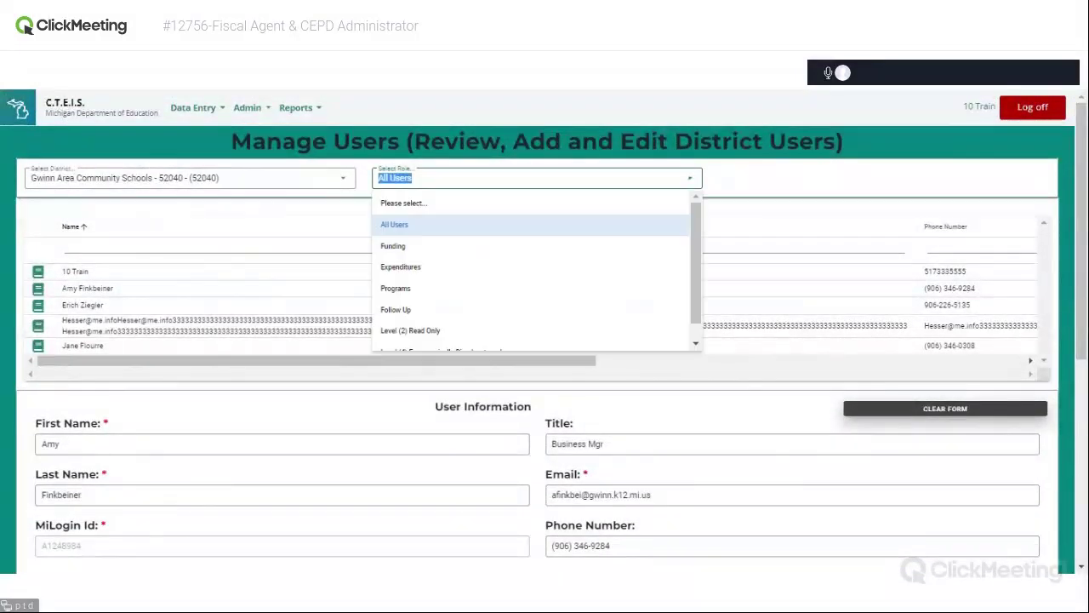
{"action": "left_click", "coordinate": [467, 211]}
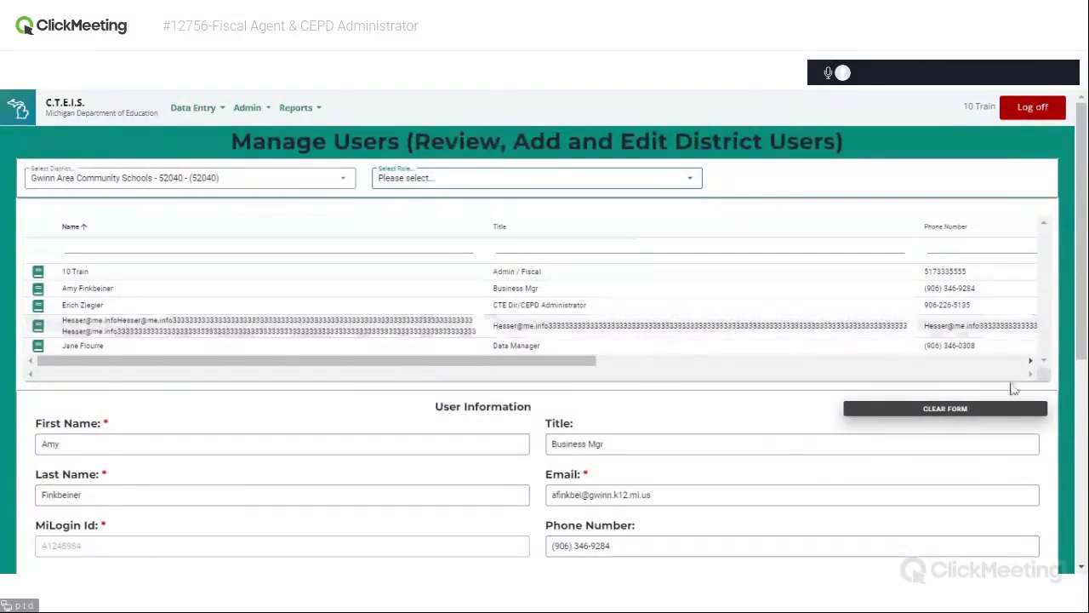
{"action": "left_click", "coordinate": [997, 412]}
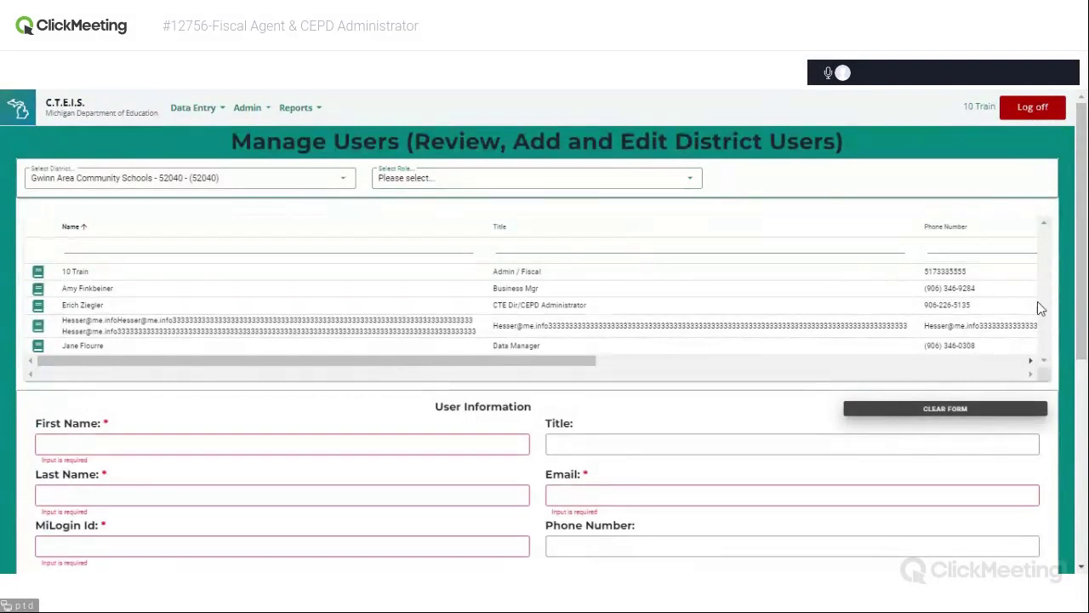
{"action": "left_click_drag", "start_coordinate": [1079, 284], "coordinate": [1075, 418]}
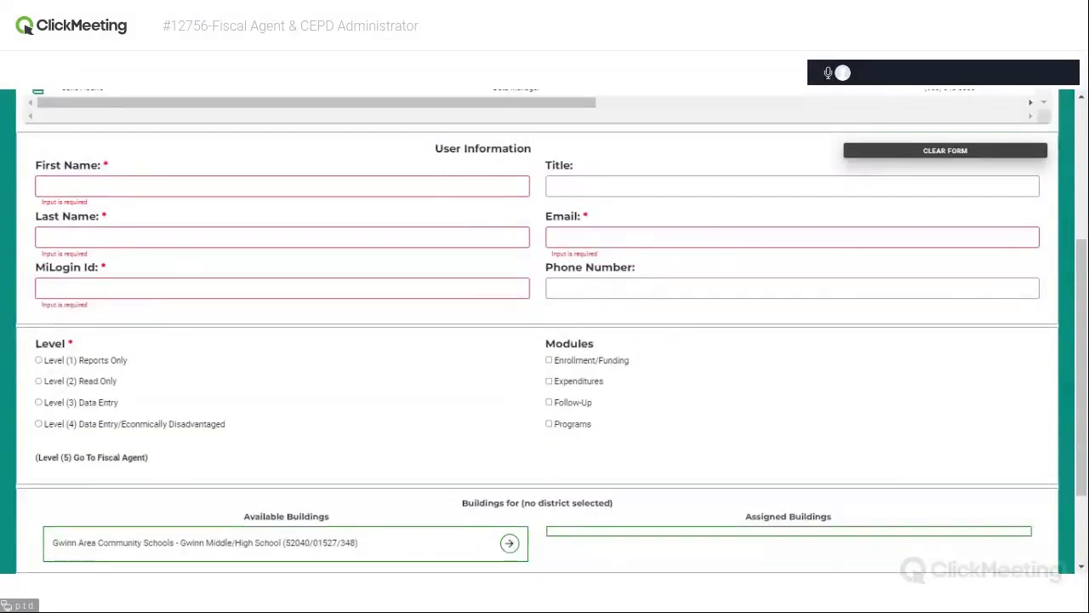
{"action": "left_click_drag", "start_coordinate": [1080, 455], "coordinate": [1079, 387]}
{"action": "scroll", "coordinate": [617, 363], "scroll_direction": "up", "scroll_amount": 2}
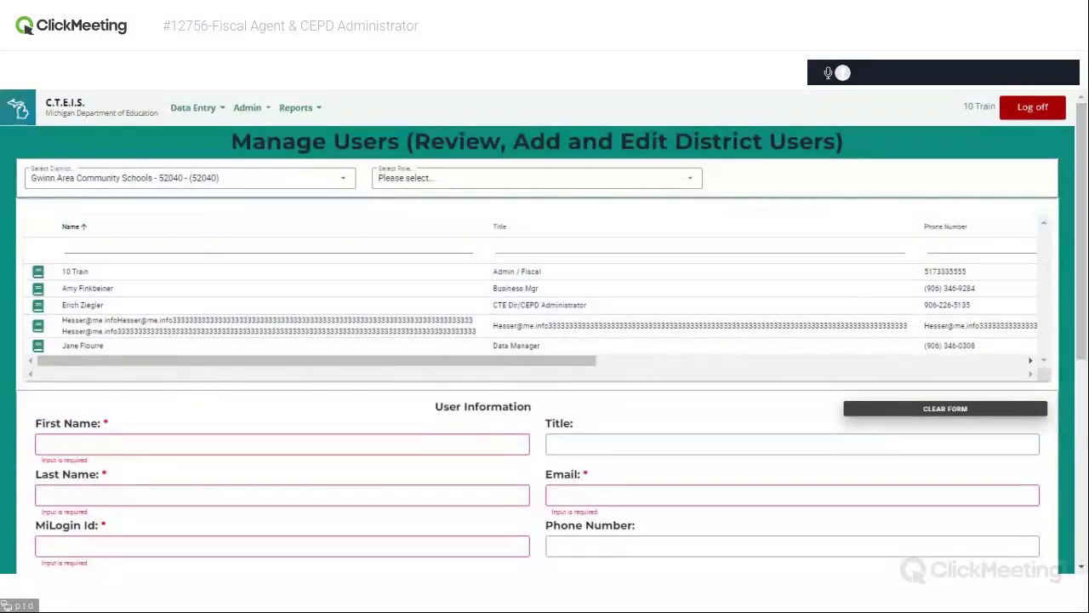
{"action": "left_click_drag", "start_coordinate": [1085, 324], "coordinate": [1085, 437]}
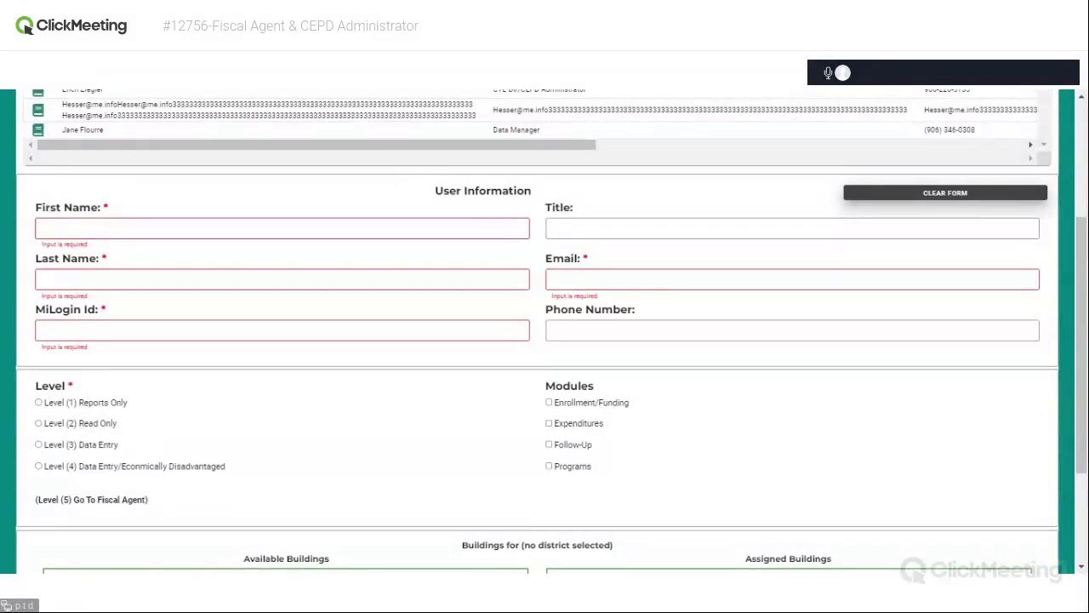
{"action": "scroll", "coordinate": [307, 369], "scroll_direction": "up", "scroll_amount": 3}
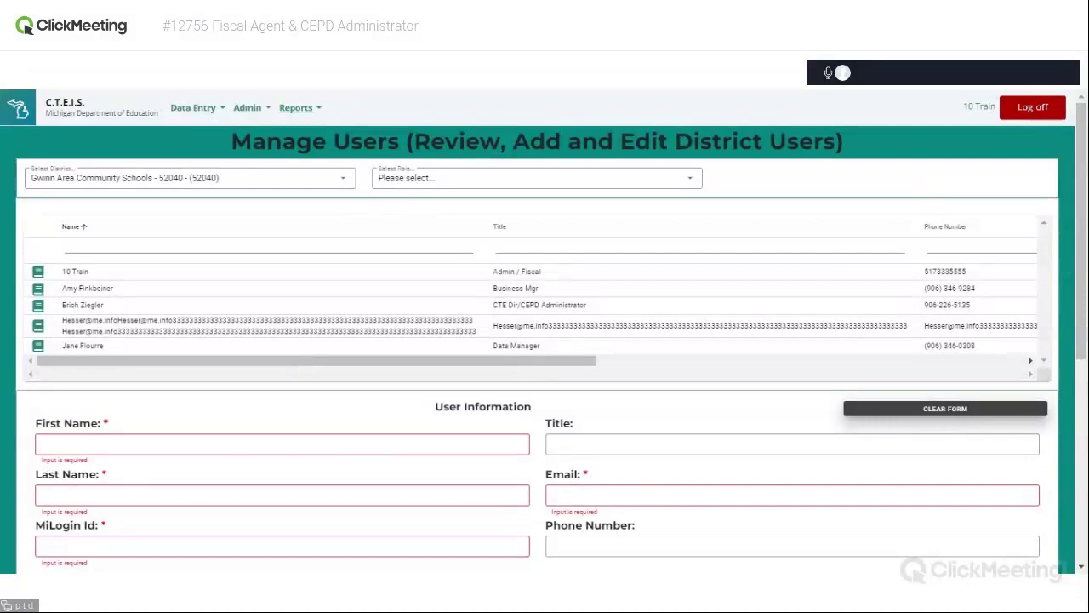
Step: Reopen the Manage Users page and choose the district Gwinn Area Community Schools - 52040
{"action": "left_click", "coordinate": [246, 112]}
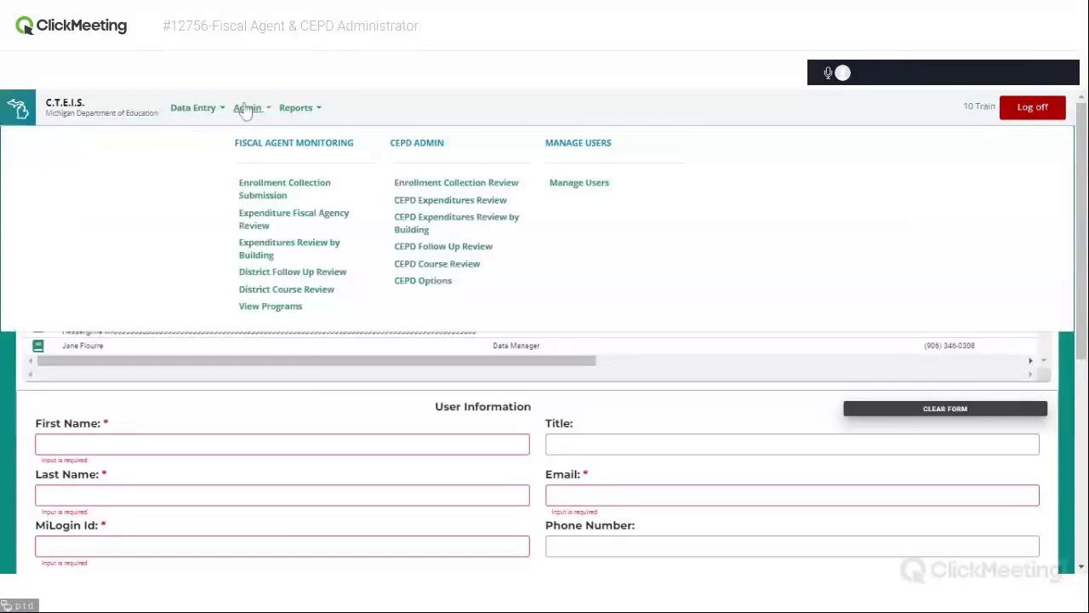
{"action": "left_click", "coordinate": [559, 189]}
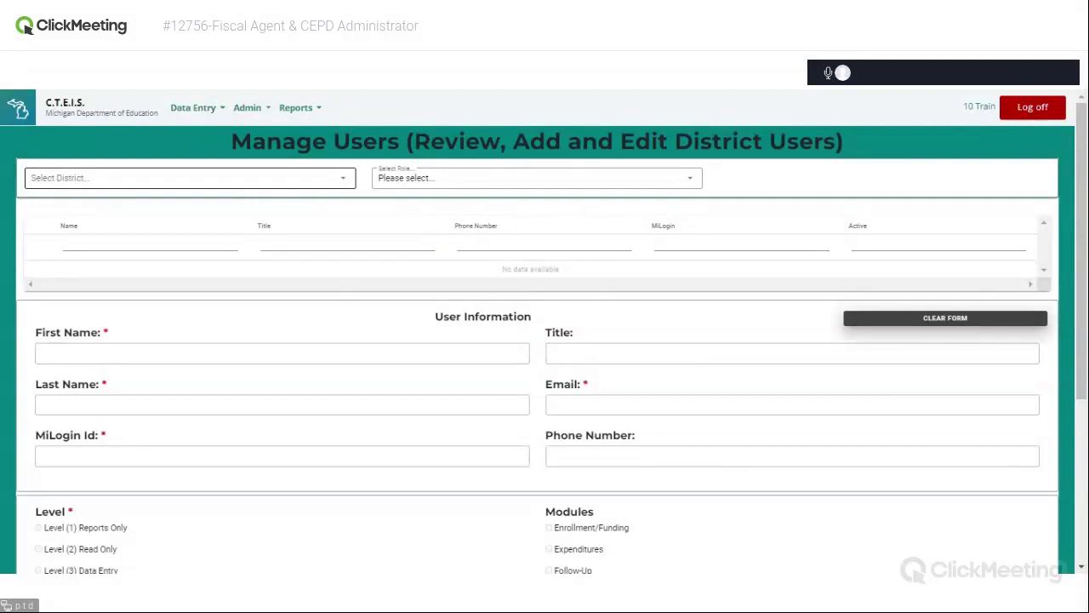
{"action": "left_click", "coordinate": [219, 212]}
{"action": "left_click", "coordinate": [185, 349]}
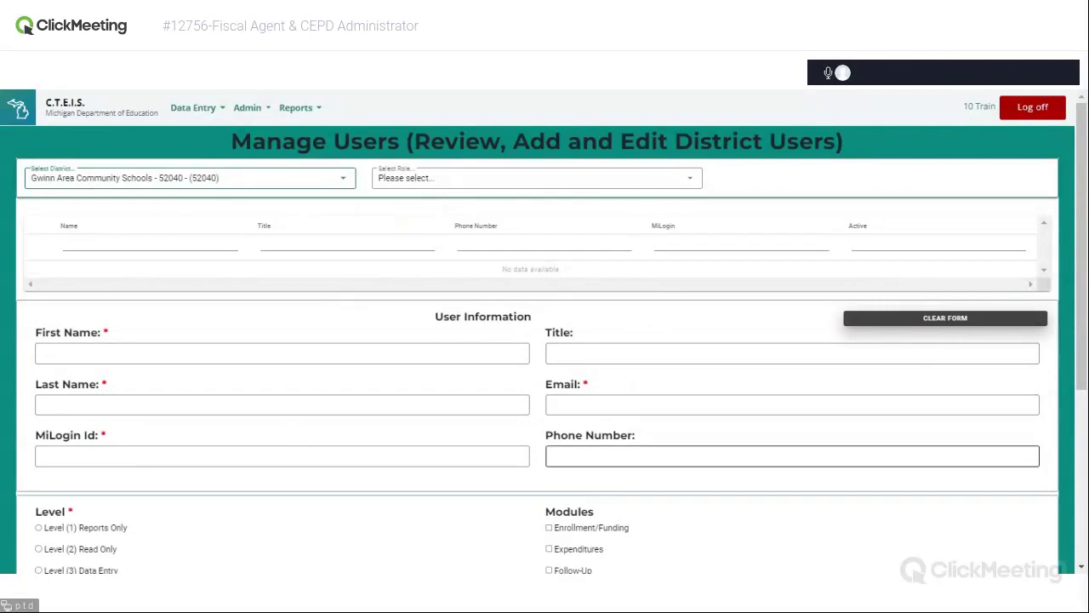
Step: Examine the blank new-user form's required contact fields, access levels, modules and available buildings
{"action": "left_click_drag", "start_coordinate": [1084, 290], "coordinate": [1085, 376]}
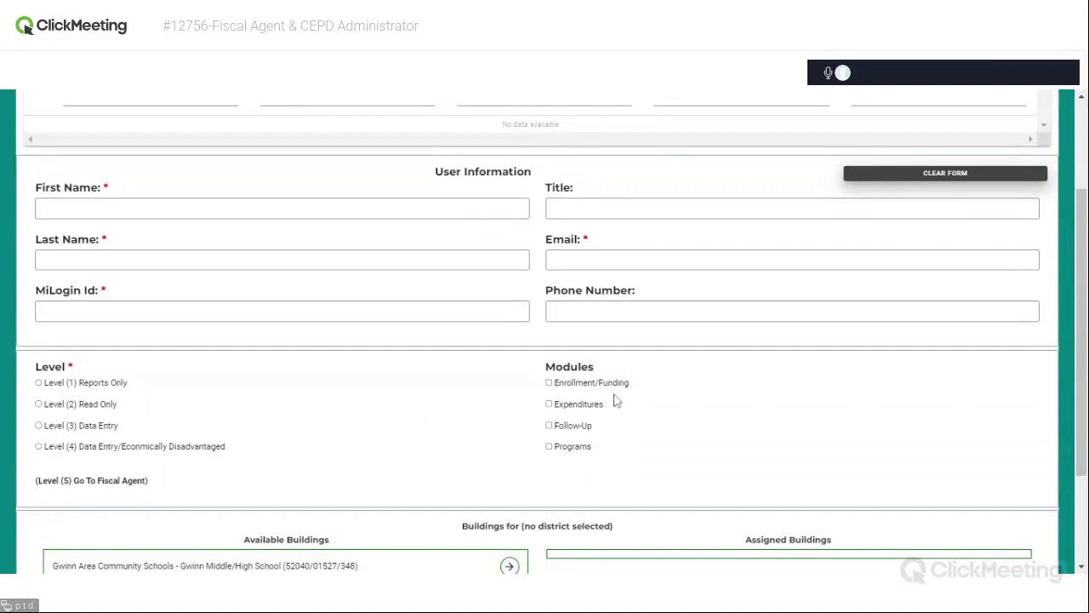
{"action": "scroll", "coordinate": [1084, 313], "scroll_direction": "down", "scroll_amount": 1}
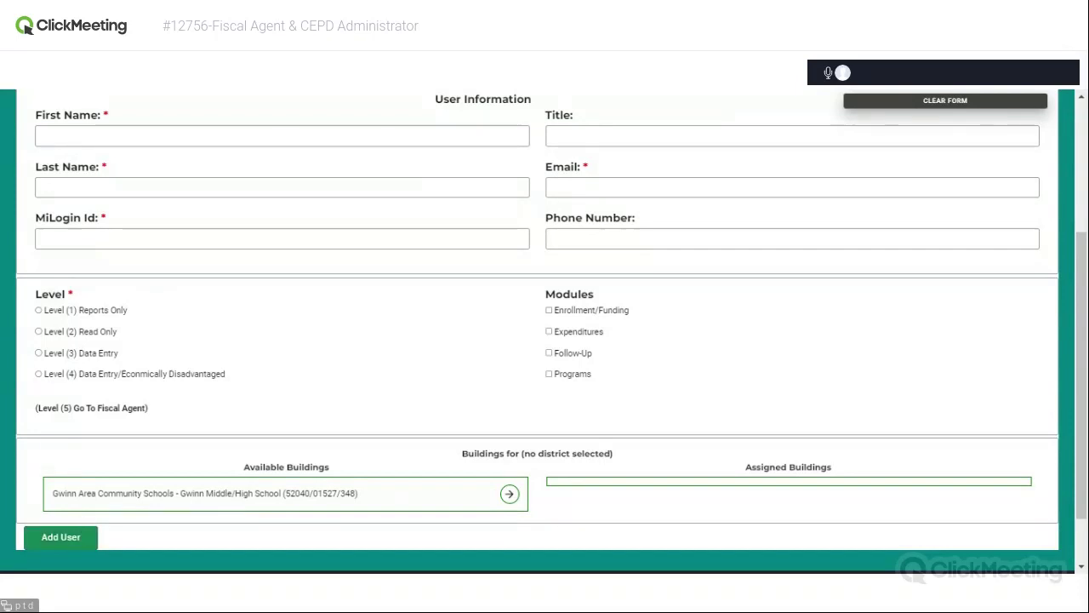
{"action": "scroll", "coordinate": [73, 505], "scroll_direction": "up", "scroll_amount": 1}
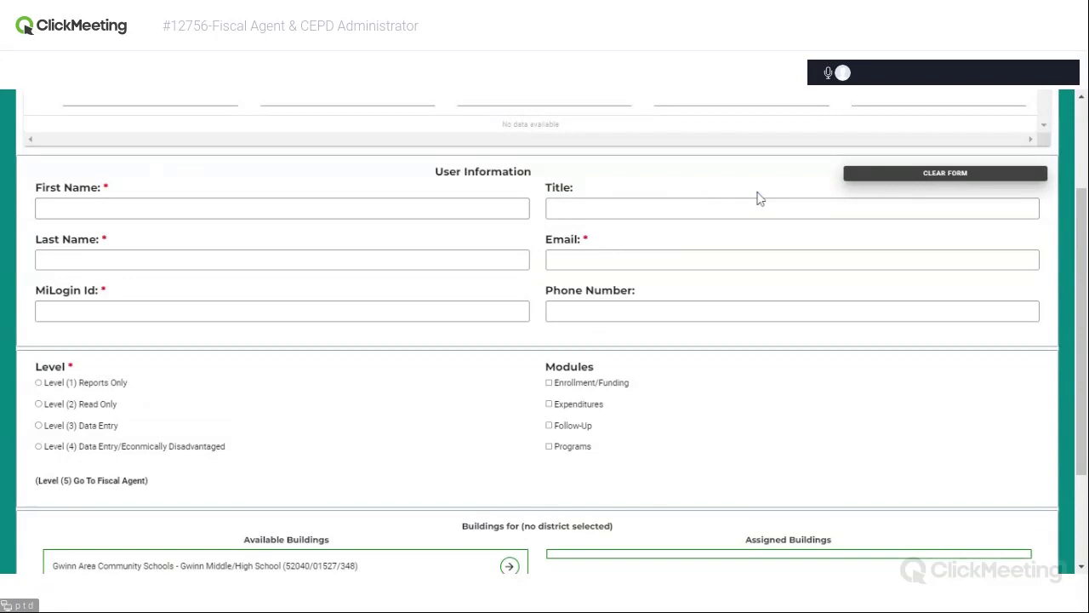
{"action": "left_click", "coordinate": [507, 260]}
{"action": "scroll", "coordinate": [647, 384], "scroll_direction": "down", "scroll_amount": 1}
{"action": "scroll", "coordinate": [646, 385], "scroll_direction": "down", "scroll_amount": 2}
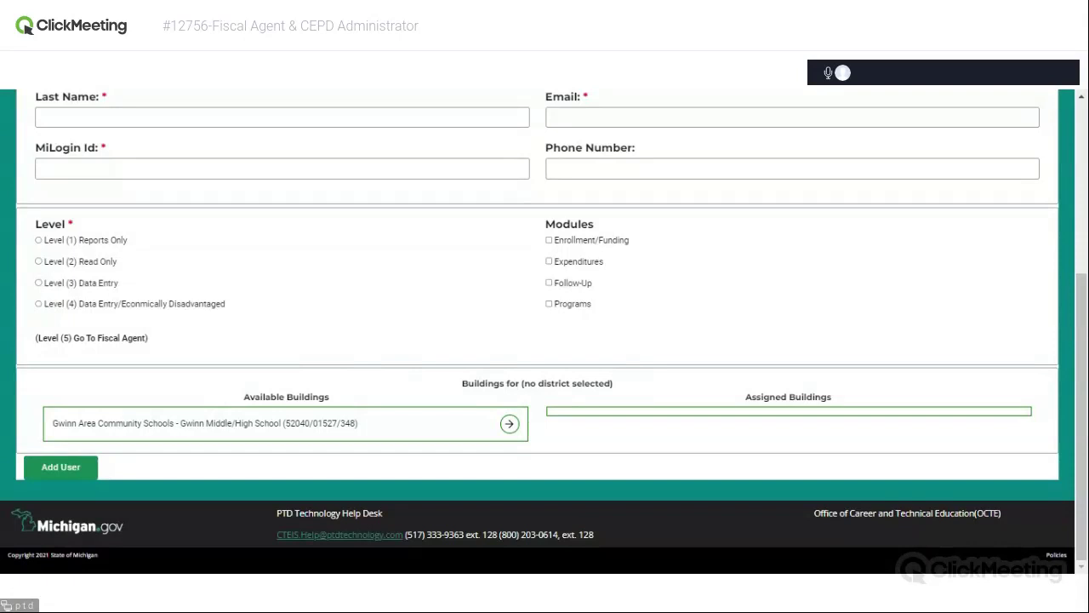
Step: Try assigning the Gwinn Middle/High School building to the new user, and remove the assignment again
{"action": "left_click", "coordinate": [510, 424]}
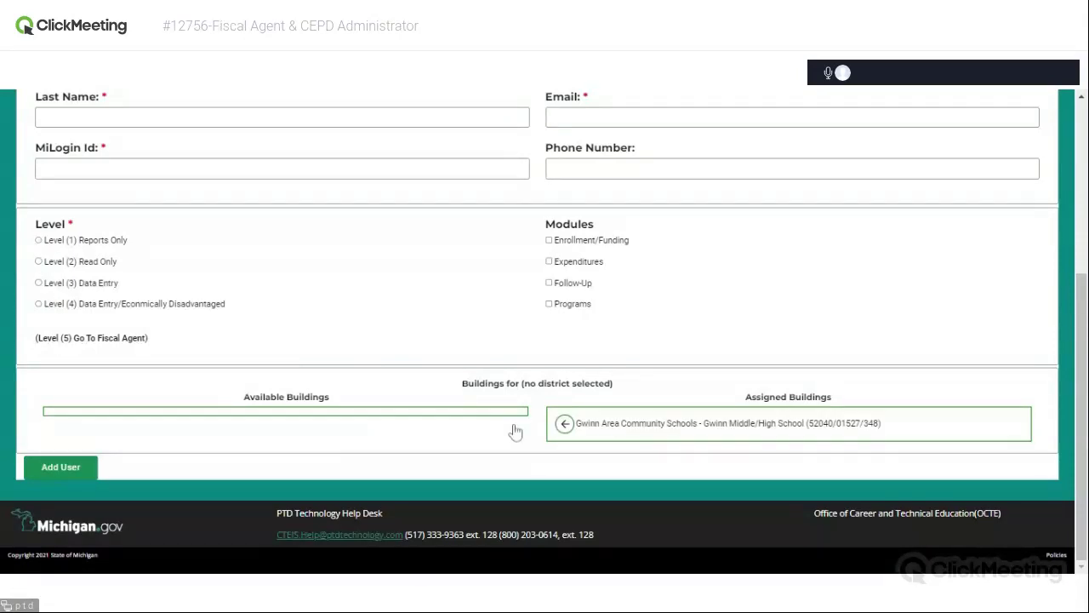
{"action": "left_click", "coordinate": [564, 424]}
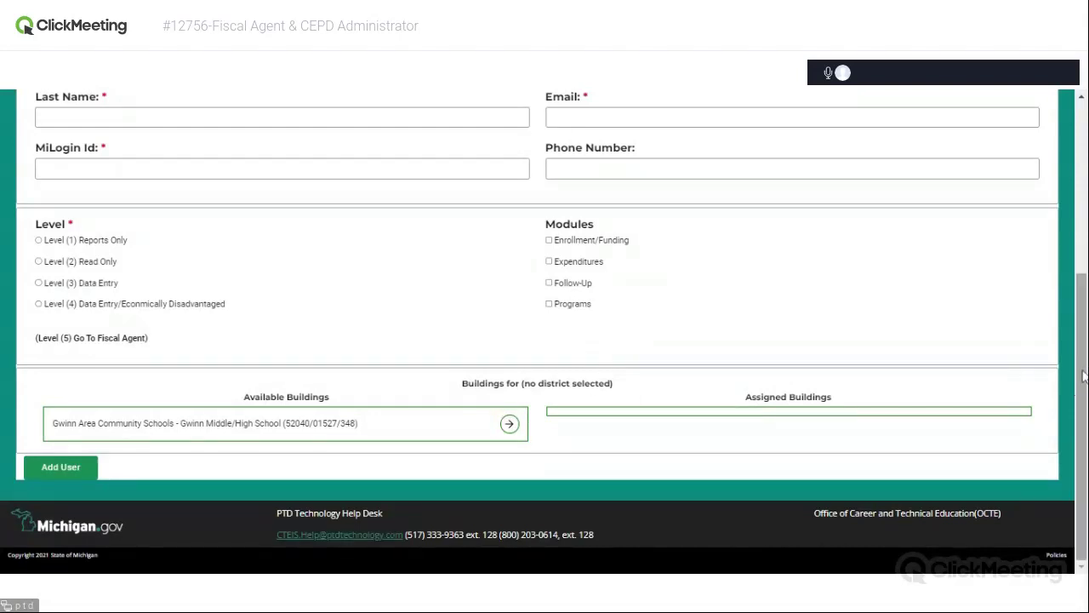
{"action": "scroll", "coordinate": [1080, 374], "scroll_direction": "up", "scroll_amount": 2}
{"action": "scroll", "coordinate": [545, 332], "scroll_direction": "up", "scroll_amount": 3}
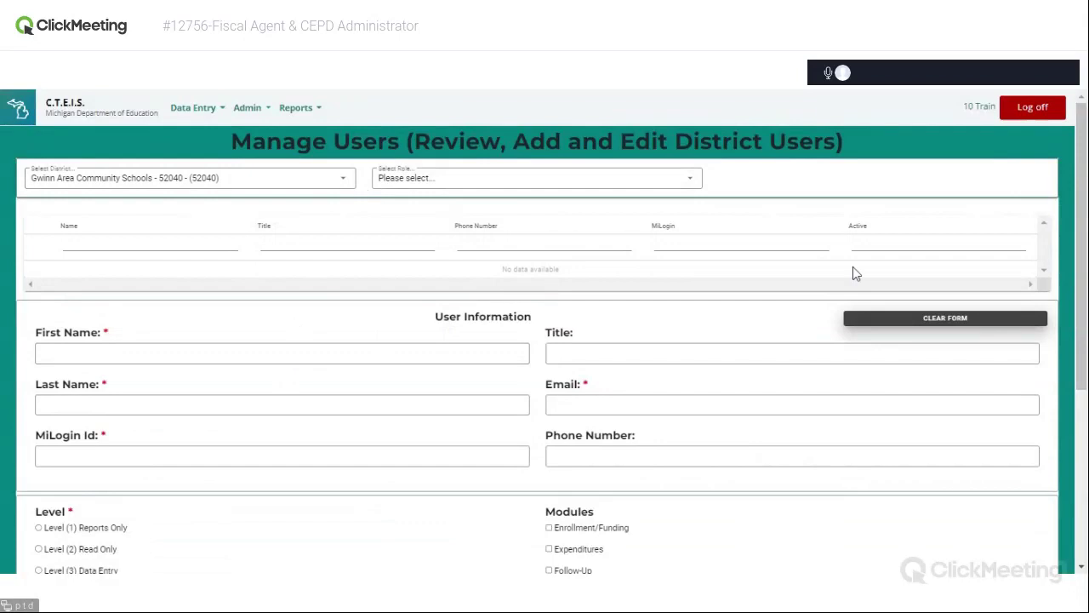
{"action": "left_click_drag", "start_coordinate": [1084, 176], "coordinate": [1074, 361]}
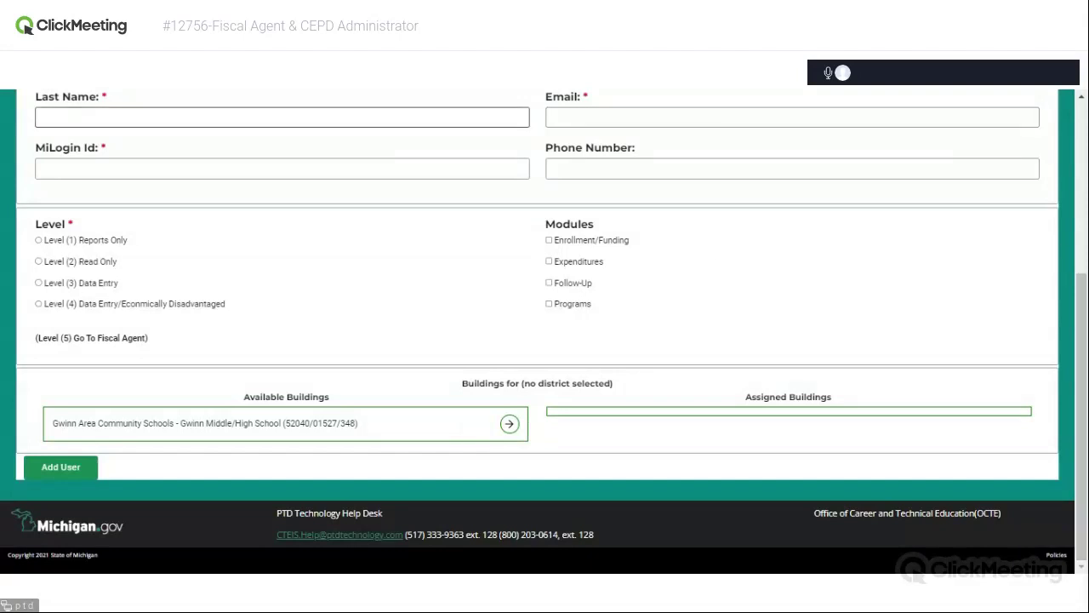
{"action": "scroll", "coordinate": [1078, 364], "scroll_direction": "up", "scroll_amount": 5}
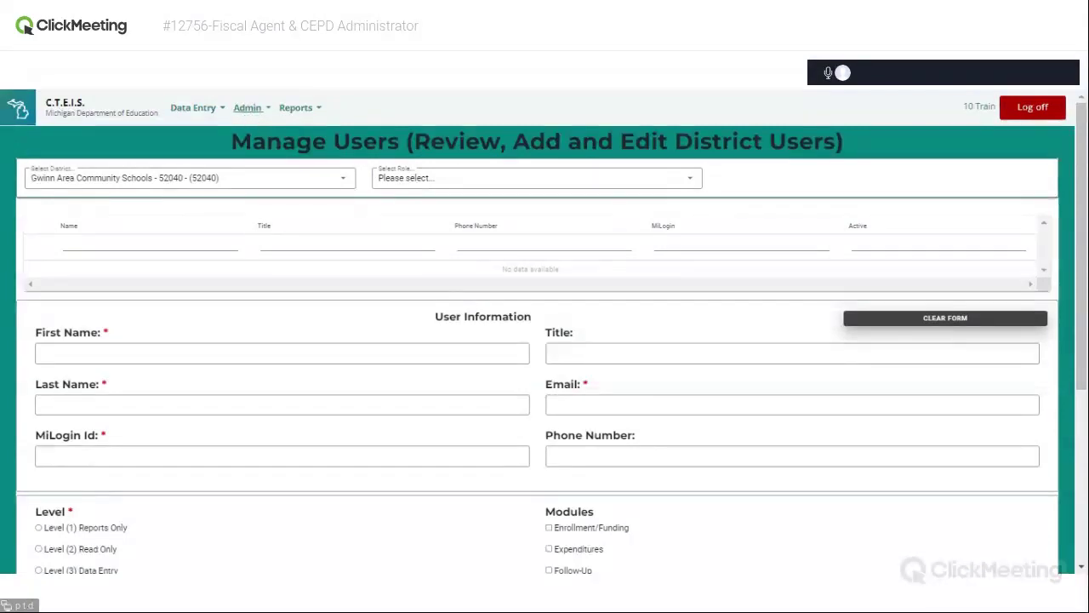
Step: Open the fiscal agent's District Course Review and select Gwinn Area Community Schools as the district
{"action": "left_click", "coordinate": [251, 108]}
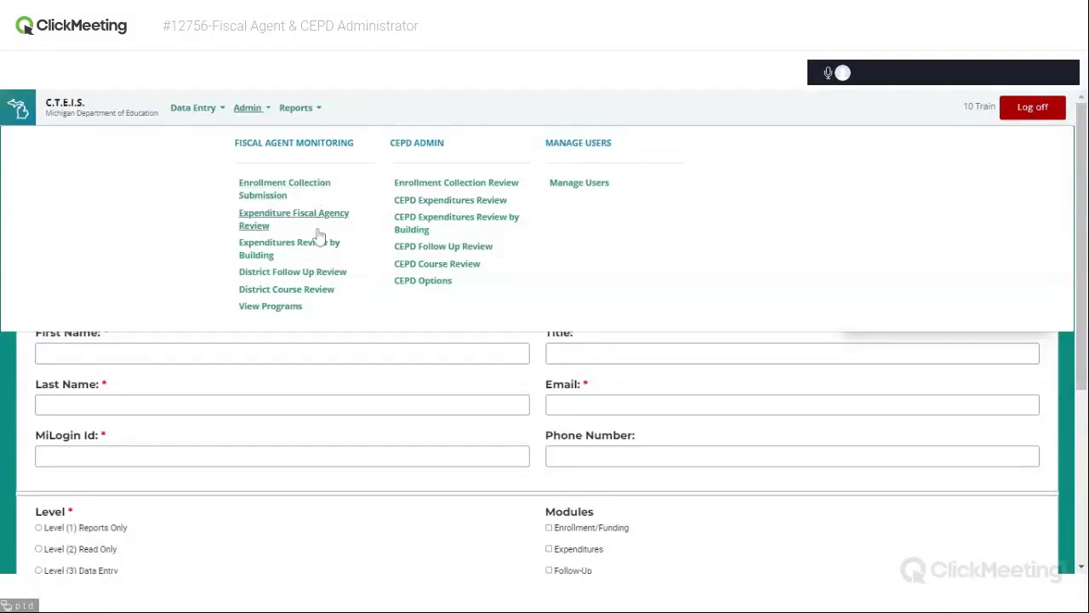
{"action": "left_click", "coordinate": [308, 291]}
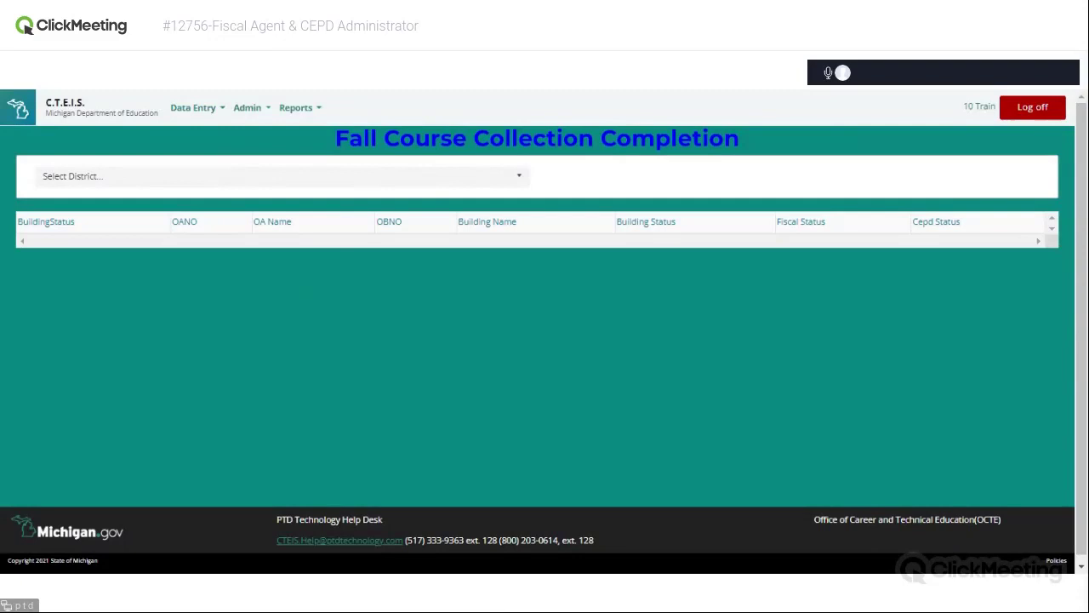
{"action": "left_click", "coordinate": [420, 184]}
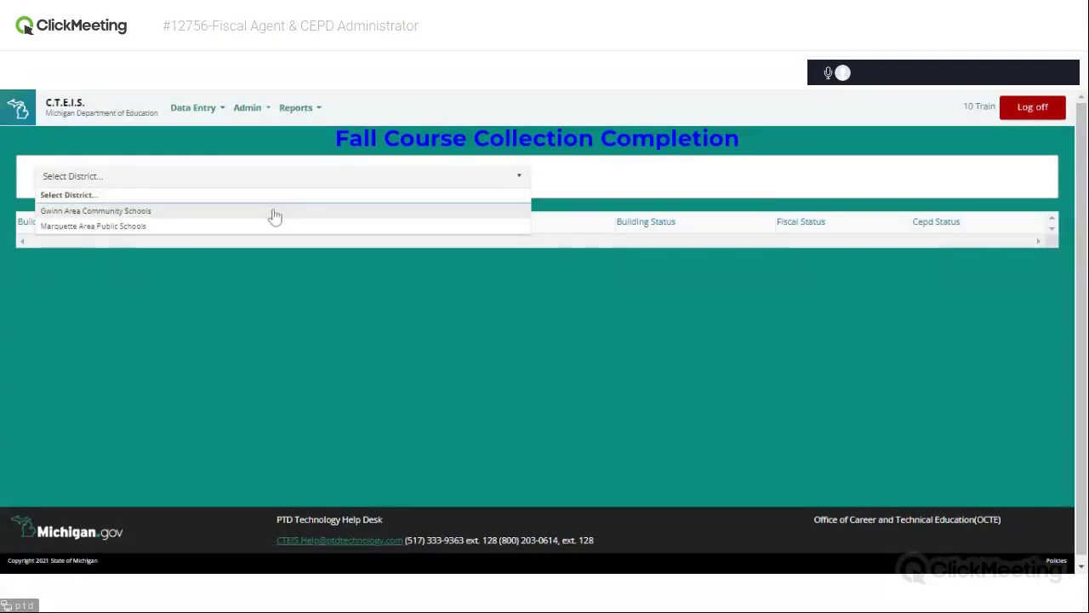
{"action": "left_click", "coordinate": [274, 213]}
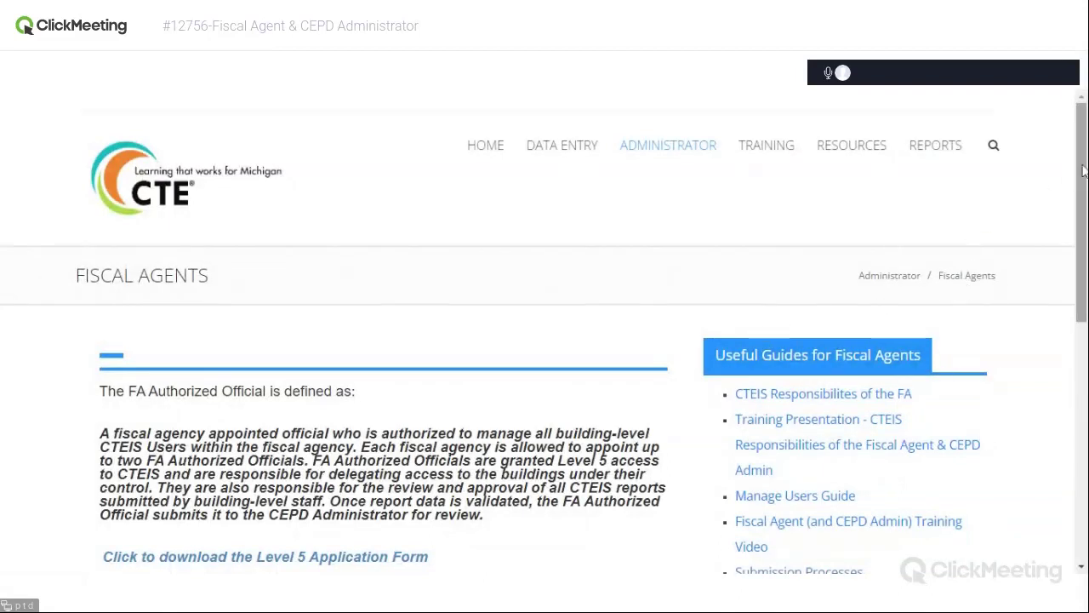
Step: Open the Submission Processes guide from the CTE site's Fiscal Agents page and find the fall building course instructions for CEPD Administrators
{"action": "left_click_drag", "start_coordinate": [1083, 170], "coordinate": [1084, 227]}
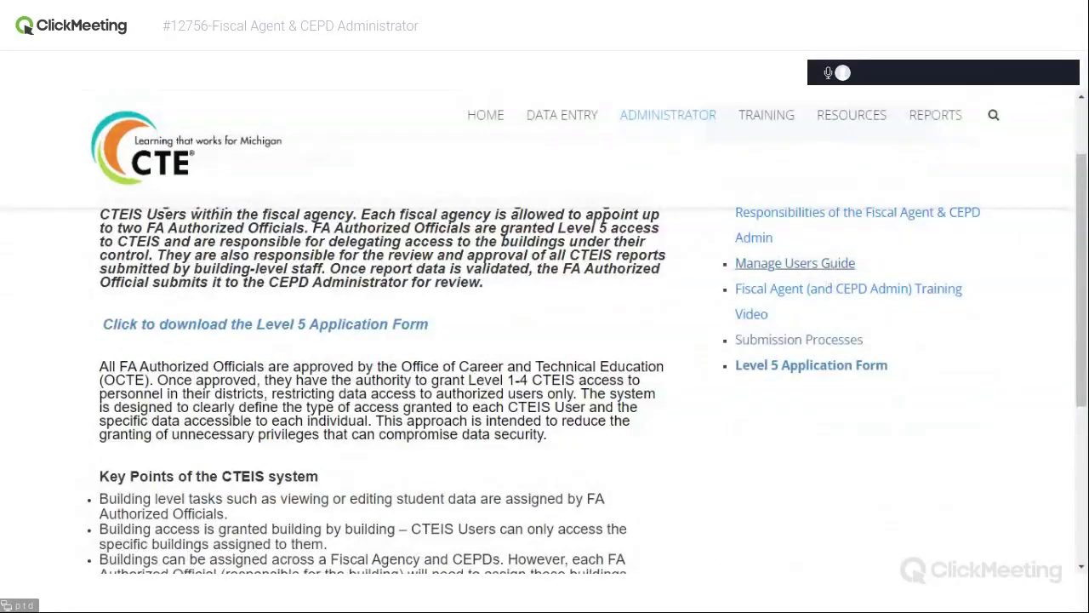
{"action": "left_click", "coordinate": [813, 340]}
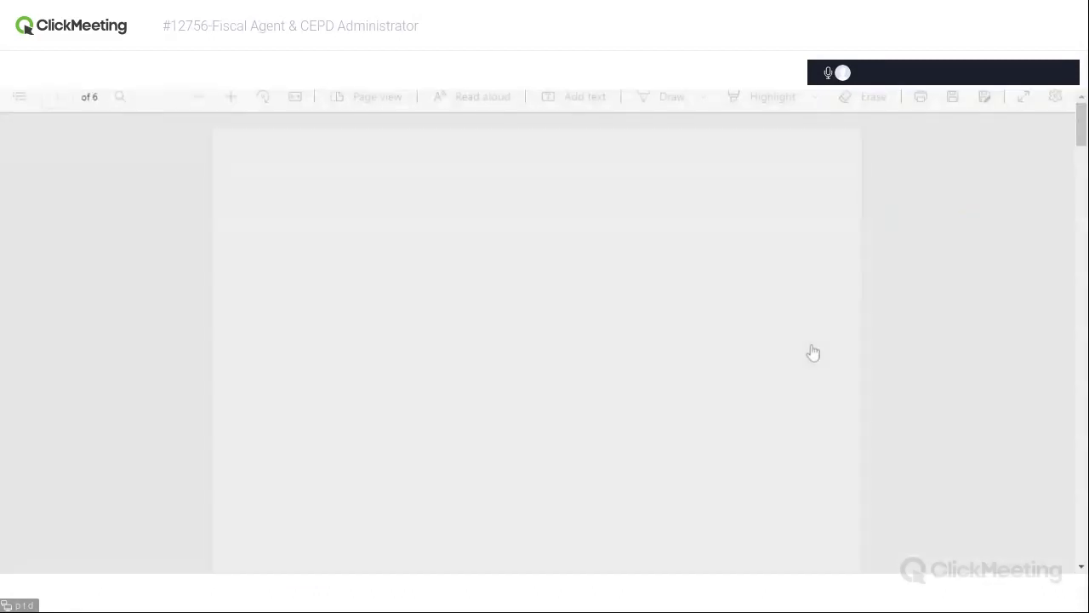
{"action": "scroll", "coordinate": [933, 287], "scroll_direction": "down", "scroll_amount": 2}
{"action": "scroll", "coordinate": [934, 291], "scroll_direction": "down", "scroll_amount": 5}
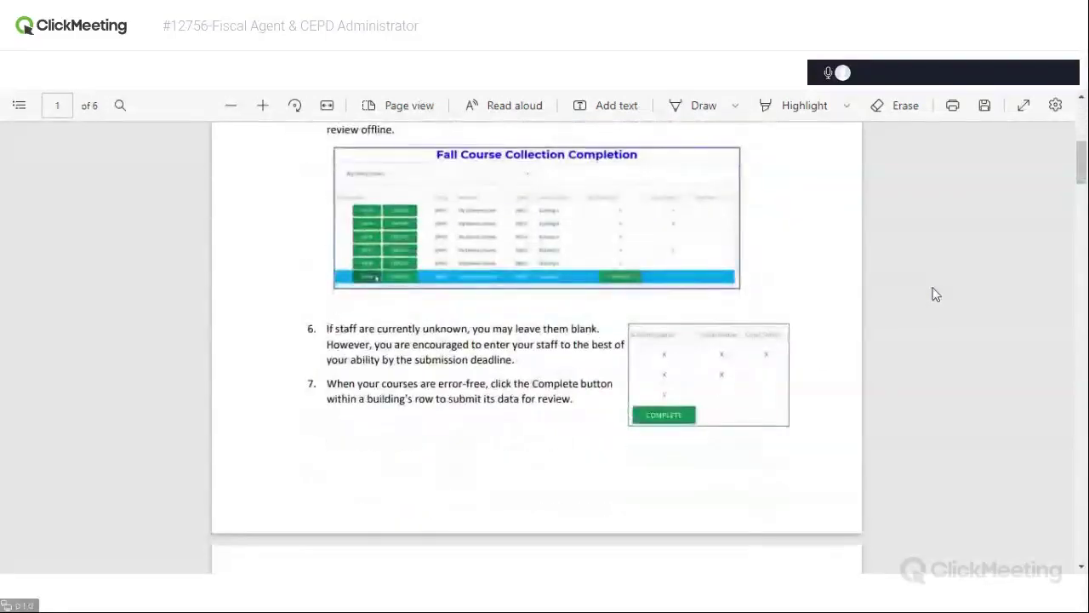
{"action": "scroll", "coordinate": [936, 295], "scroll_direction": "down", "scroll_amount": 6}
{"action": "scroll", "coordinate": [936, 294], "scroll_direction": "down", "scroll_amount": 10}
{"action": "scroll", "coordinate": [936, 294], "scroll_direction": "down", "scroll_amount": 9}
{"action": "scroll", "coordinate": [934, 296], "scroll_direction": "down", "scroll_amount": 4}
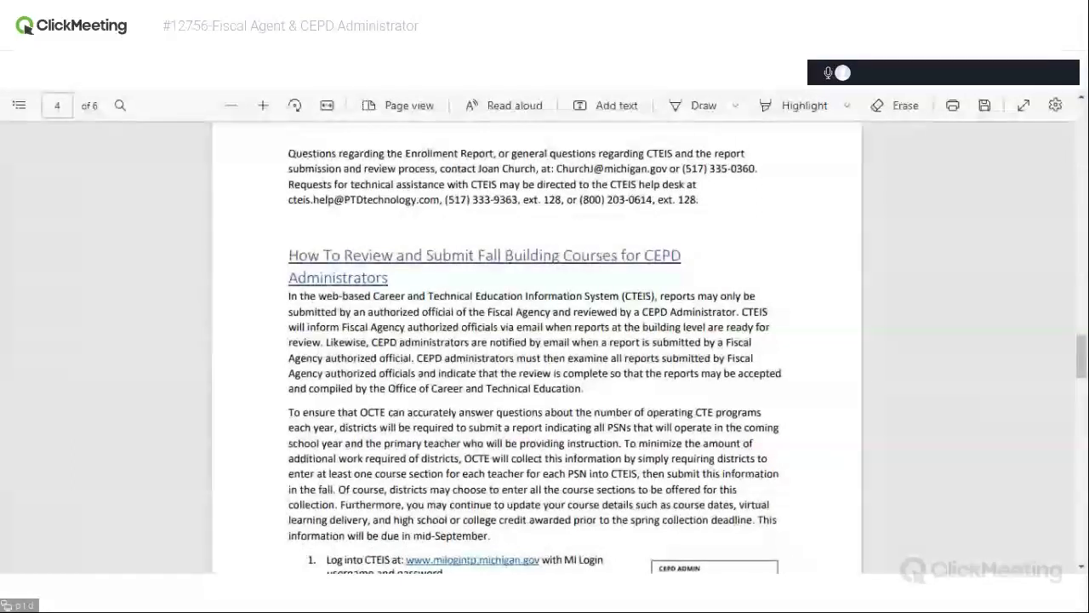
{"action": "scroll", "coordinate": [934, 295], "scroll_direction": "down", "scroll_amount": 1}
{"action": "scroll", "coordinate": [933, 295], "scroll_direction": "down", "scroll_amount": 4}
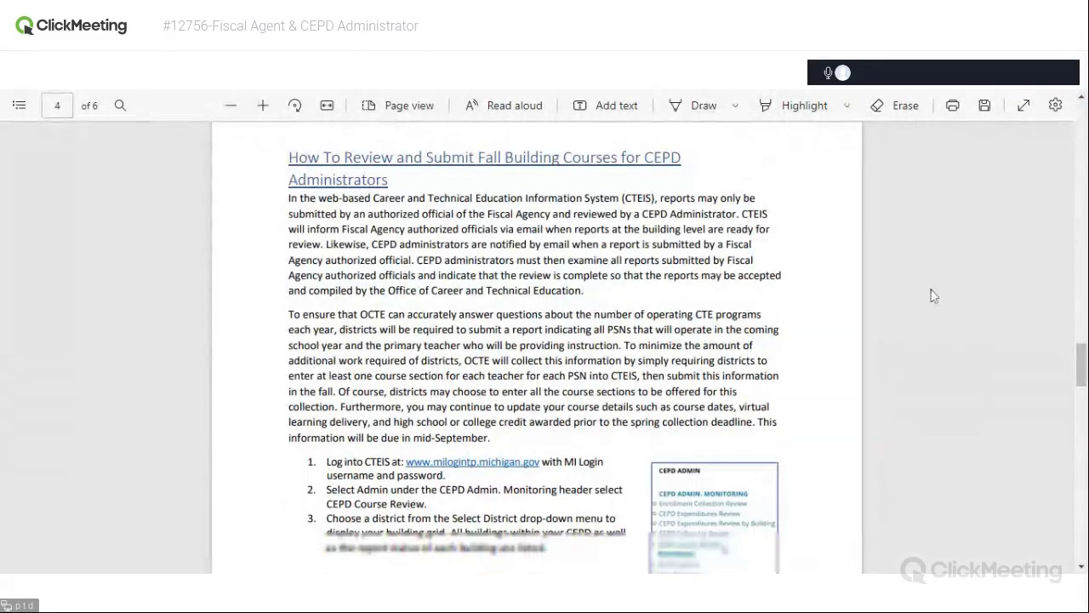
Step: Examine the guide's fall review and submission instructions for CEPD Administrators and for Fiscal Agency Authorized Officials
{"action": "scroll", "coordinate": [934, 296], "scroll_direction": "down", "scroll_amount": 8}
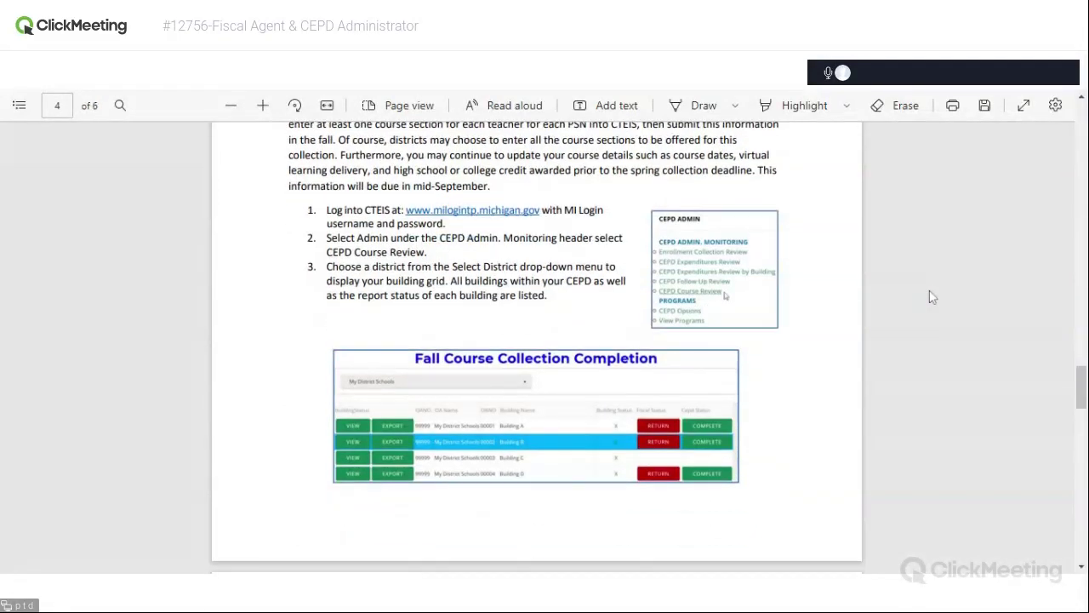
{"action": "scroll", "coordinate": [933, 296], "scroll_direction": "up", "scroll_amount": 3}
{"action": "scroll", "coordinate": [934, 297], "scroll_direction": "up", "scroll_amount": 10}
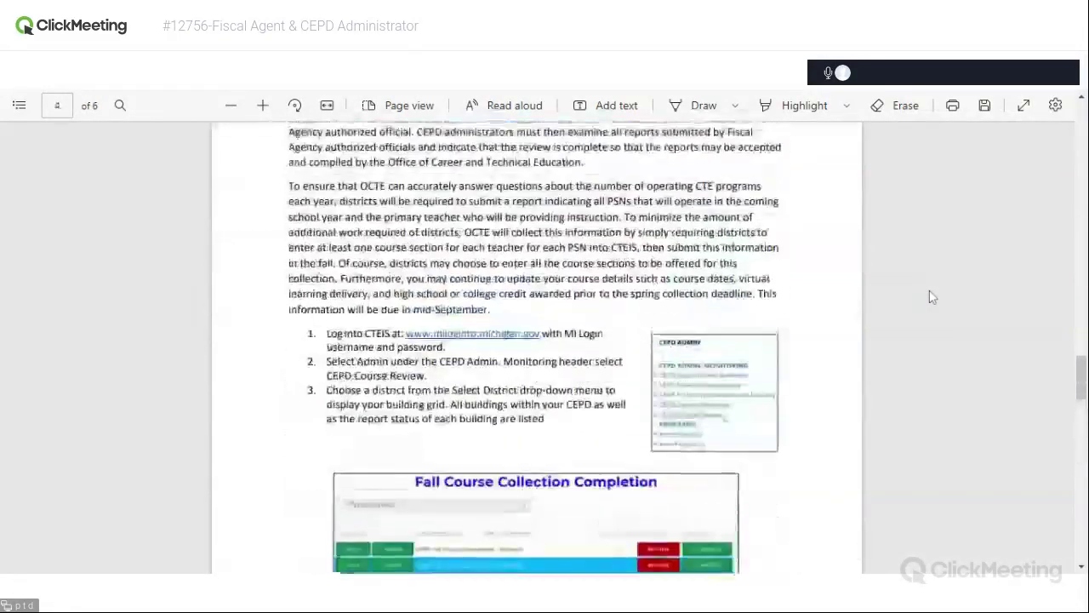
{"action": "scroll", "coordinate": [926, 301], "scroll_direction": "down", "scroll_amount": 6}
{"action": "scroll", "coordinate": [930, 302], "scroll_direction": "up", "scroll_amount": 2}
{"action": "scroll", "coordinate": [930, 303], "scroll_direction": "up", "scroll_amount": 8}
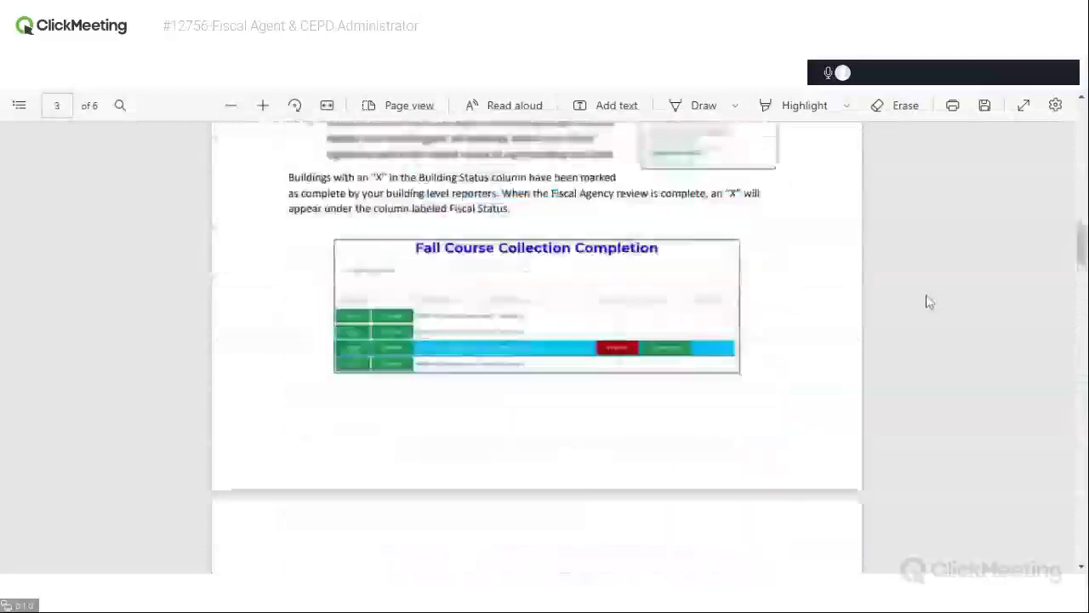
{"action": "scroll", "coordinate": [929, 302], "scroll_direction": "down", "scroll_amount": 3}
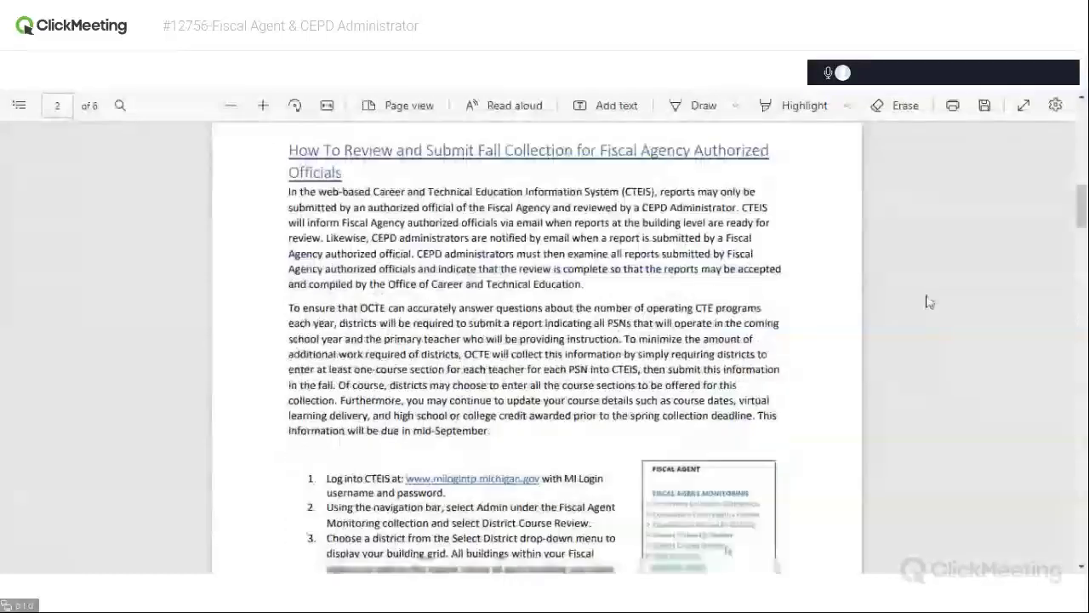
{"action": "scroll", "coordinate": [925, 301], "scroll_direction": "up", "scroll_amount": 1}
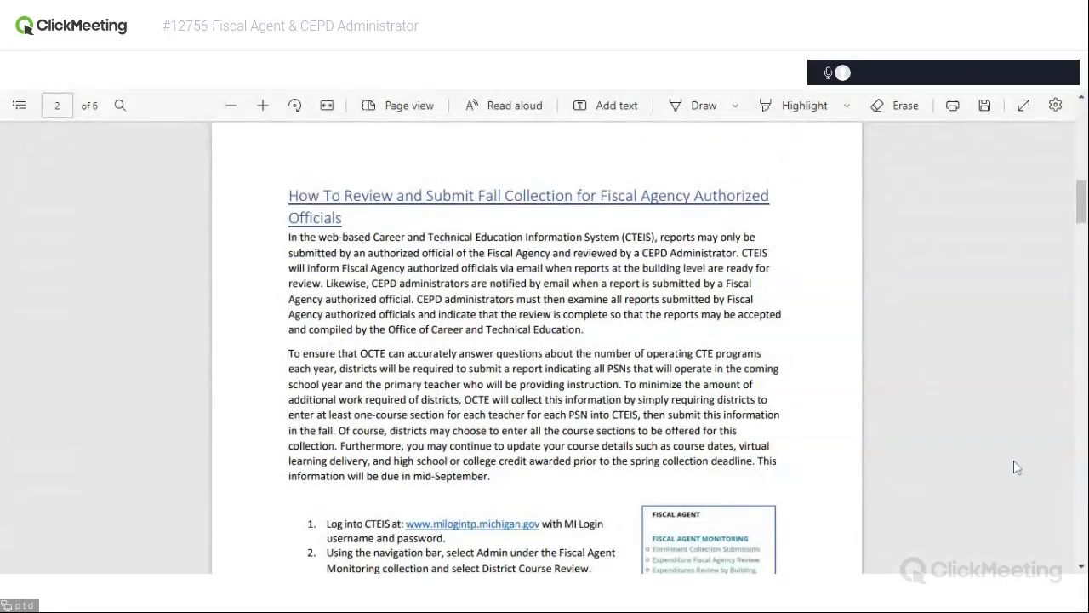
{"action": "key", "text": "Home"}
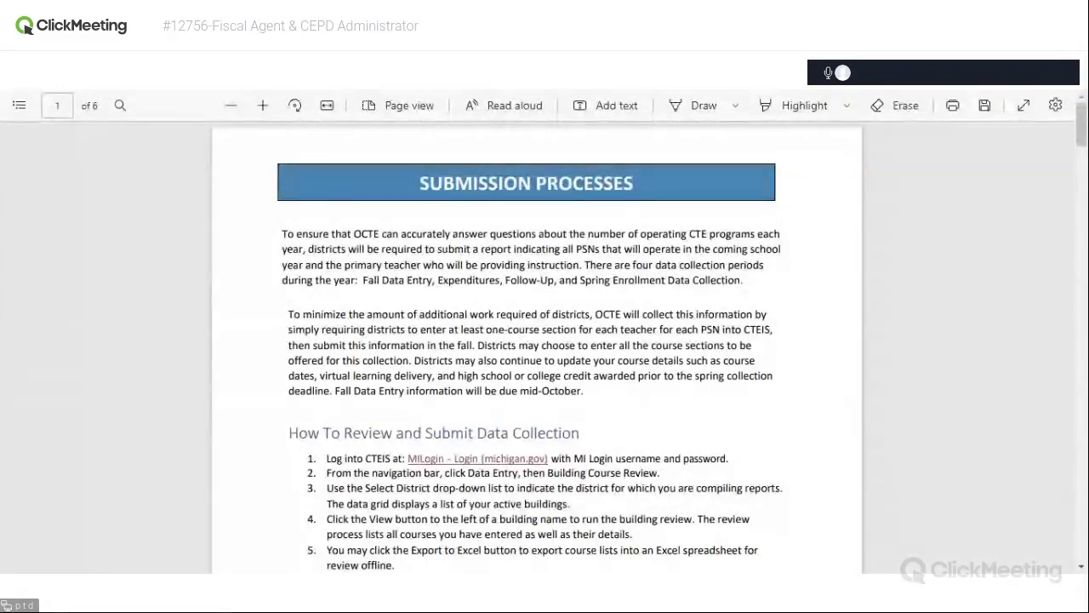
Step: Return to the District Course Review, display Gwinn Middle/High School's courses and mark its fiscal review complete
{"action": "key", "text": "ctrl+w"}
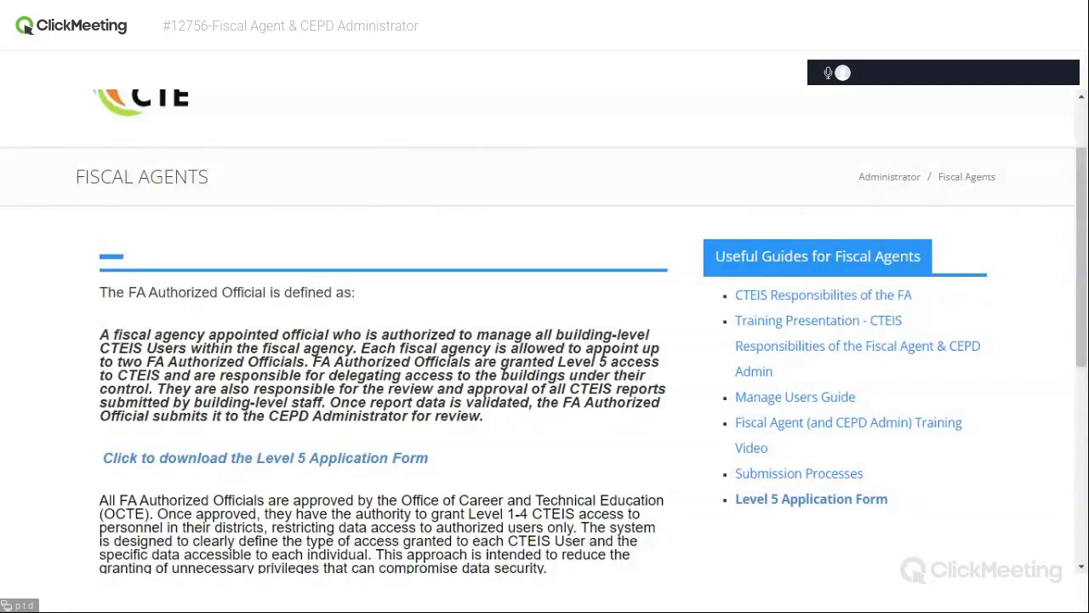
{"action": "key", "text": "ctrl+w"}
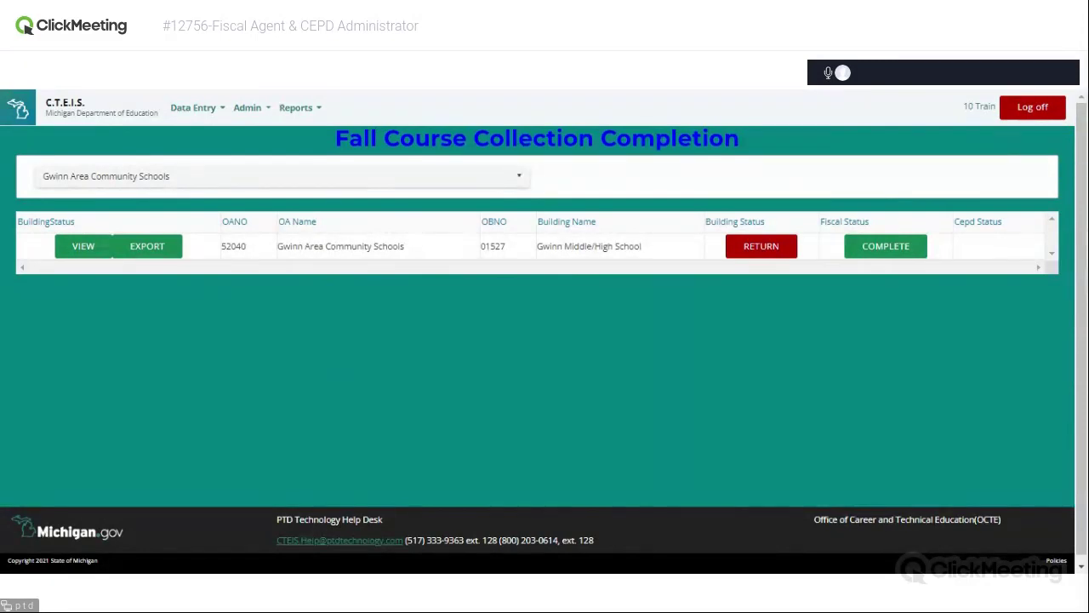
{"action": "left_click", "coordinate": [84, 256]}
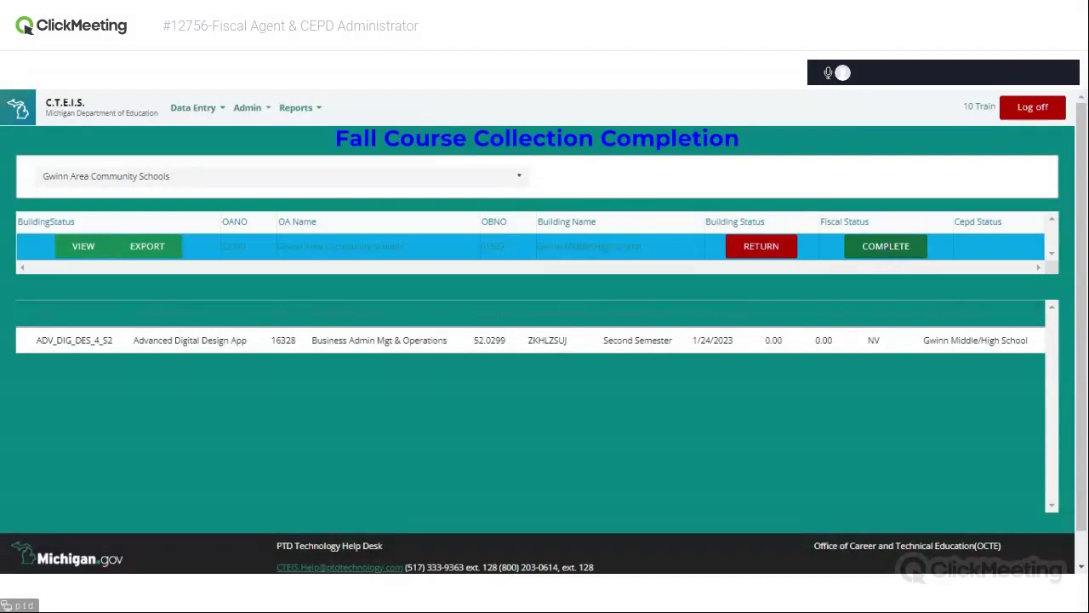
{"action": "left_click", "coordinate": [888, 250]}
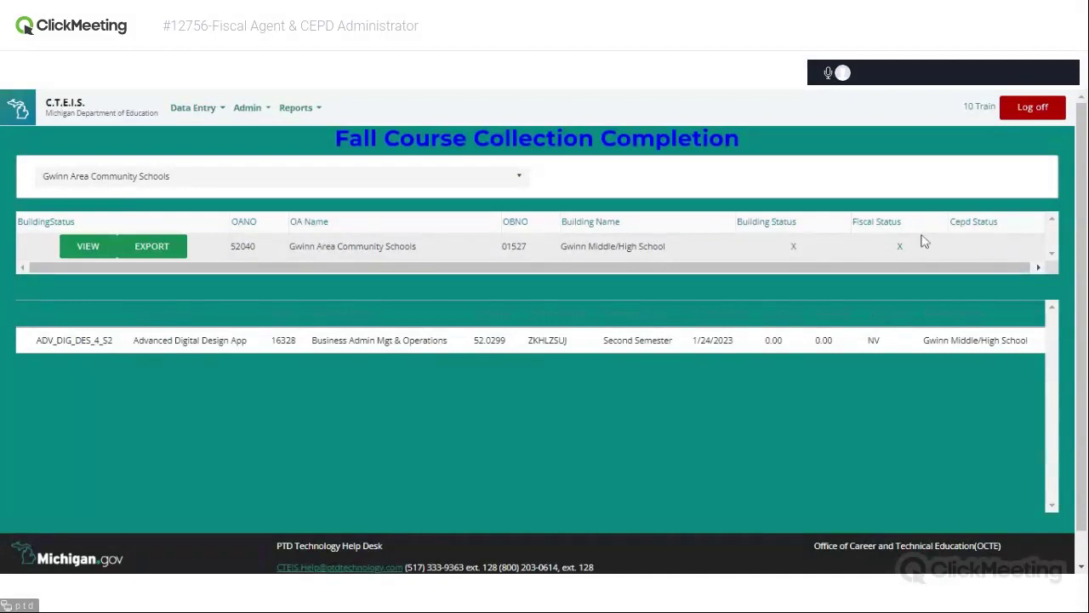
Step: Open the CEPD Course Review and choose Gwinn Area Community Schools to look for its building submissions
{"action": "left_click", "coordinate": [250, 111]}
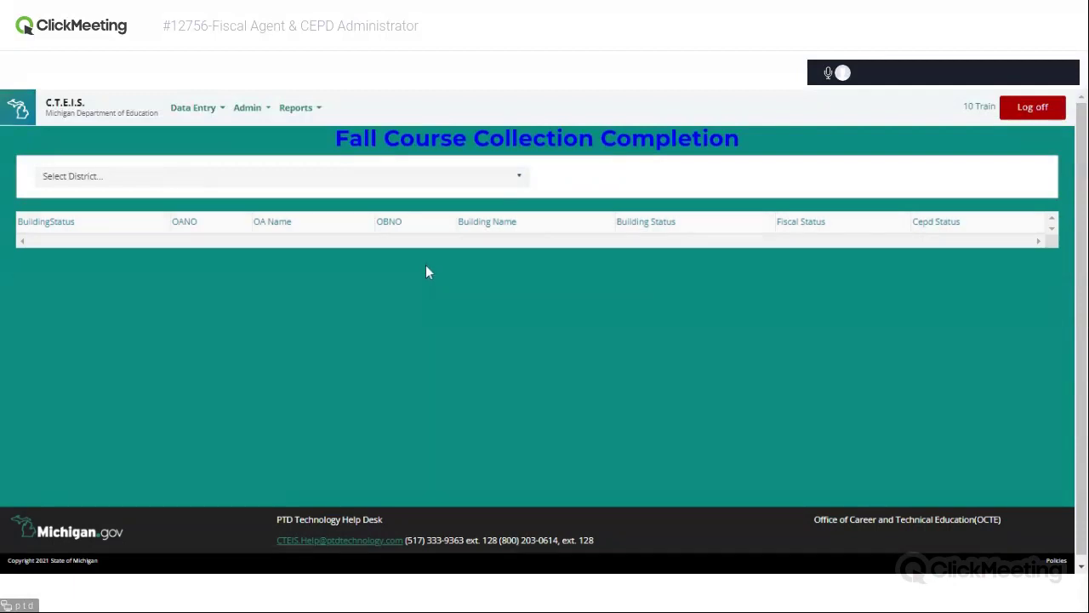
{"action": "left_click", "coordinate": [287, 179]}
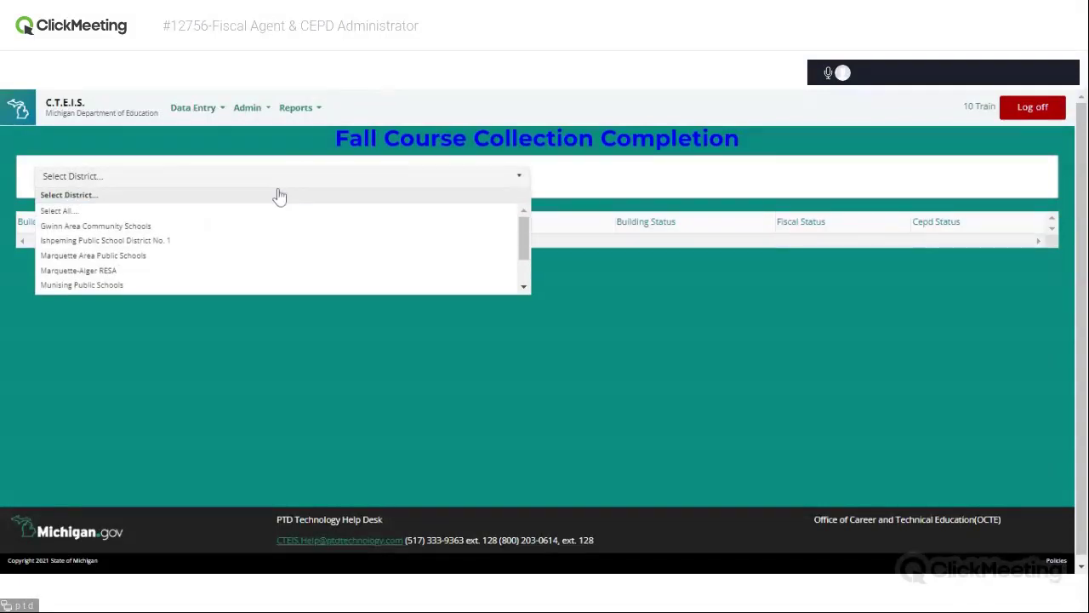
{"action": "left_click", "coordinate": [194, 227]}
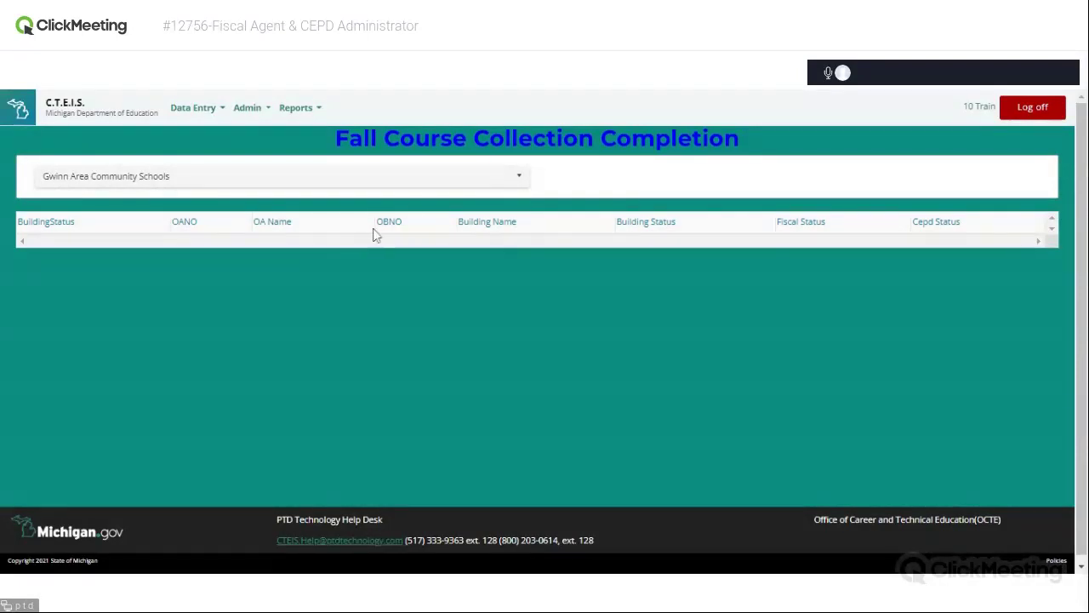
{"action": "left_click", "coordinate": [503, 183]}
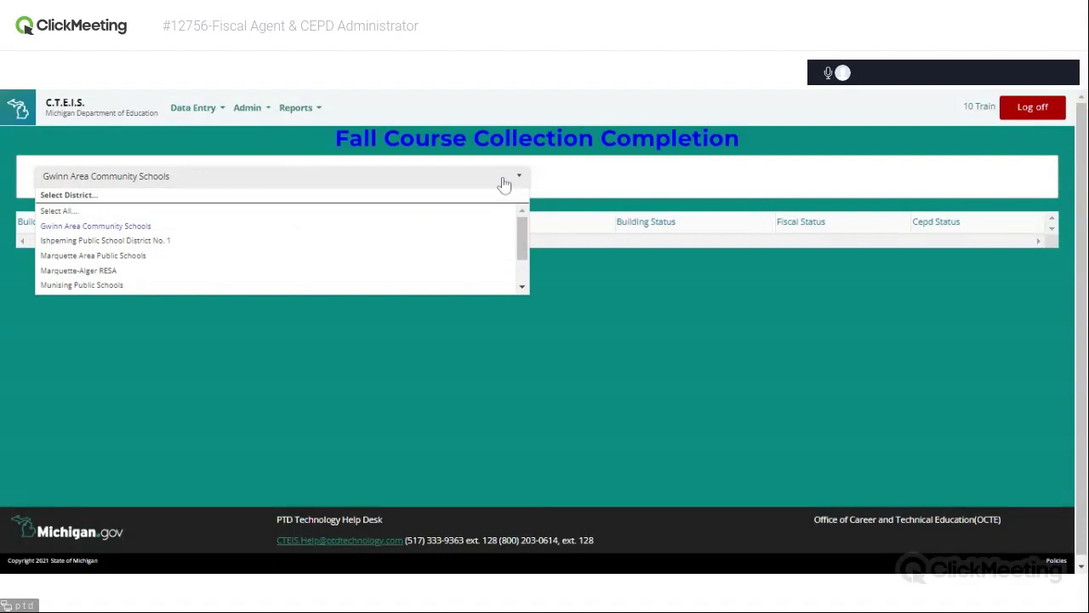
{"action": "left_click", "coordinate": [156, 226]}
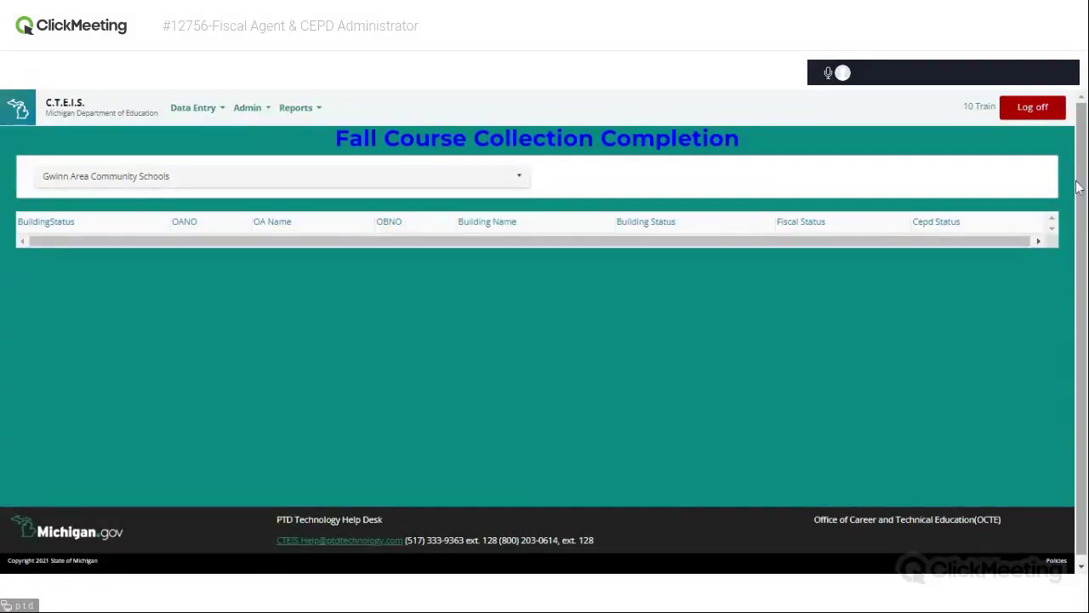
Step: Check the CEPD review for Marquette Area Public Schools and Marquette-Alger RESA, and switch back to Gwinn Area Community Schools
{"action": "scroll", "coordinate": [1066, 347], "scroll_direction": "down", "scroll_amount": 1}
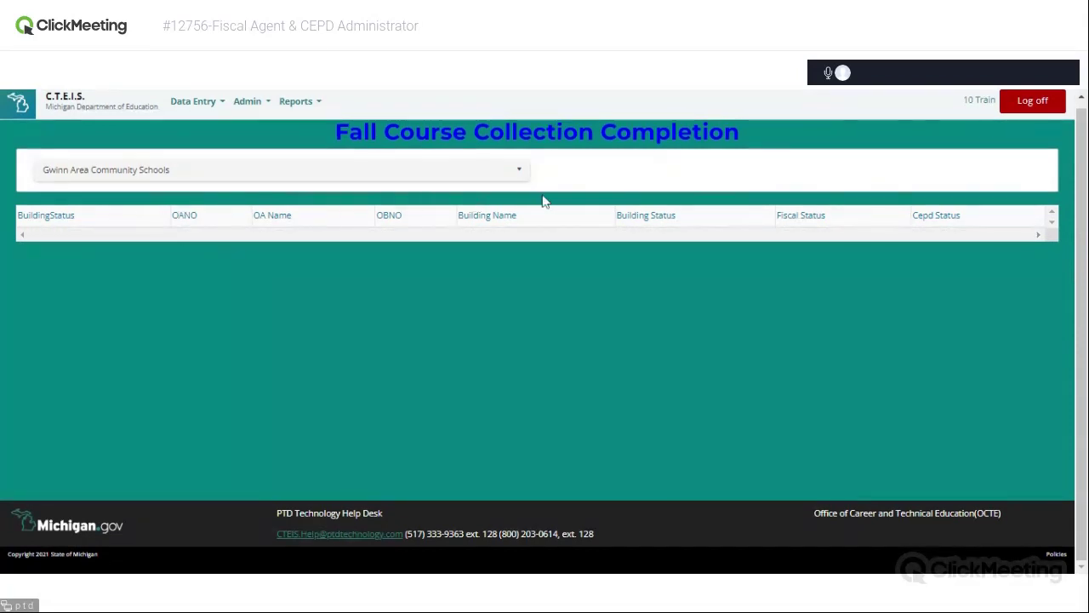
{"action": "left_click", "coordinate": [516, 170]}
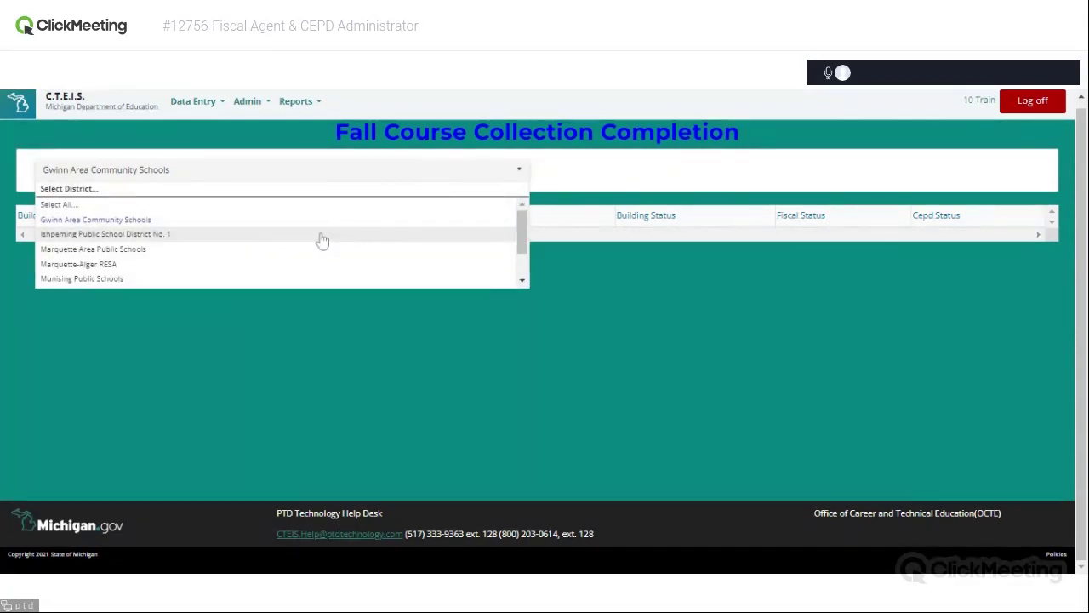
{"action": "left_click", "coordinate": [300, 248]}
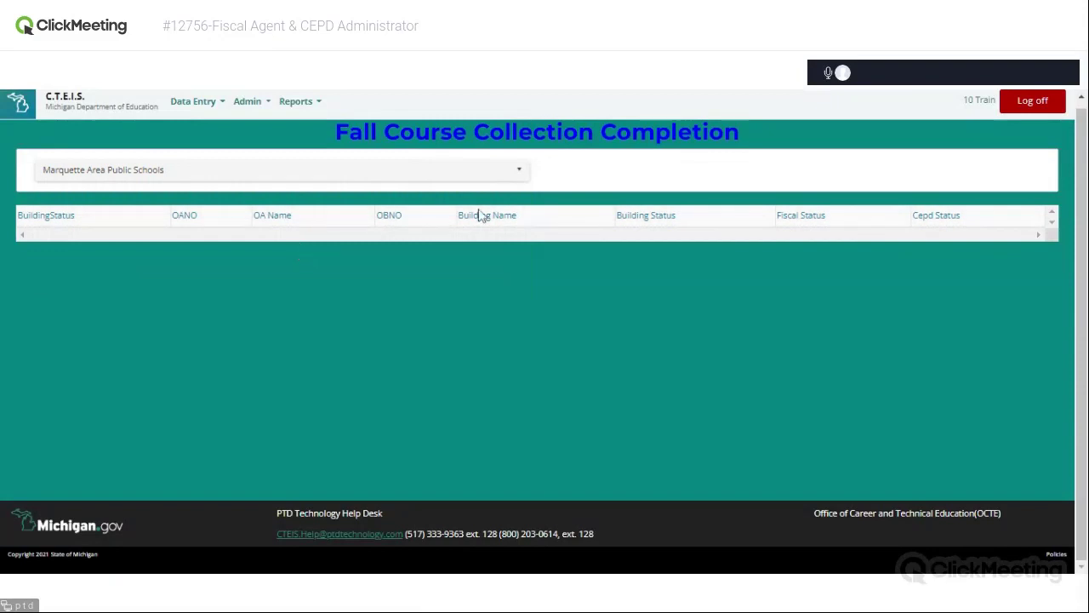
{"action": "left_click", "coordinate": [519, 174]}
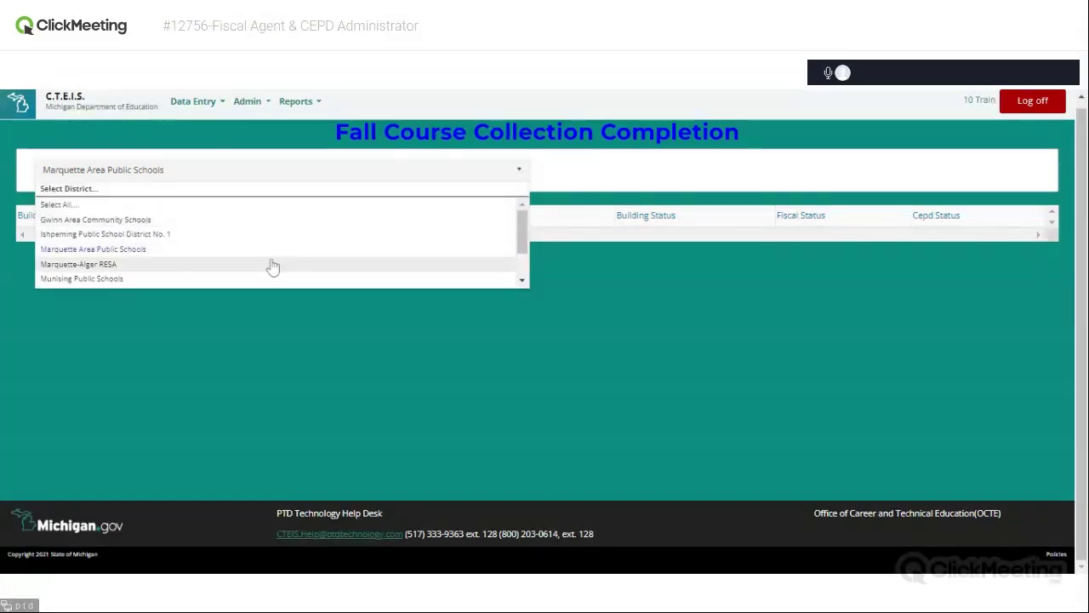
{"action": "left_click", "coordinate": [271, 265]}
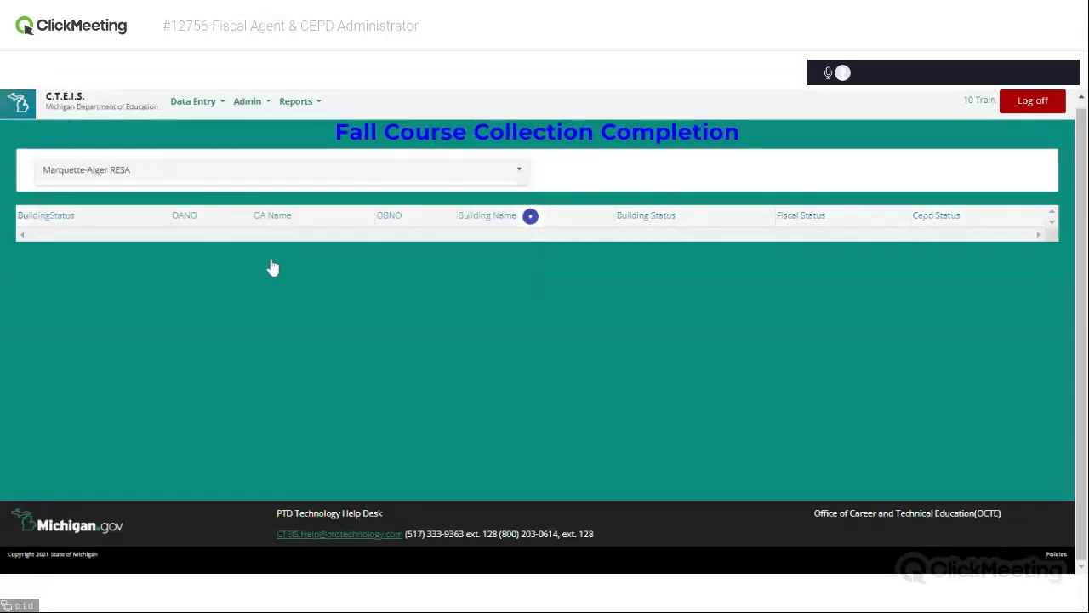
{"action": "left_click", "coordinate": [516, 172]}
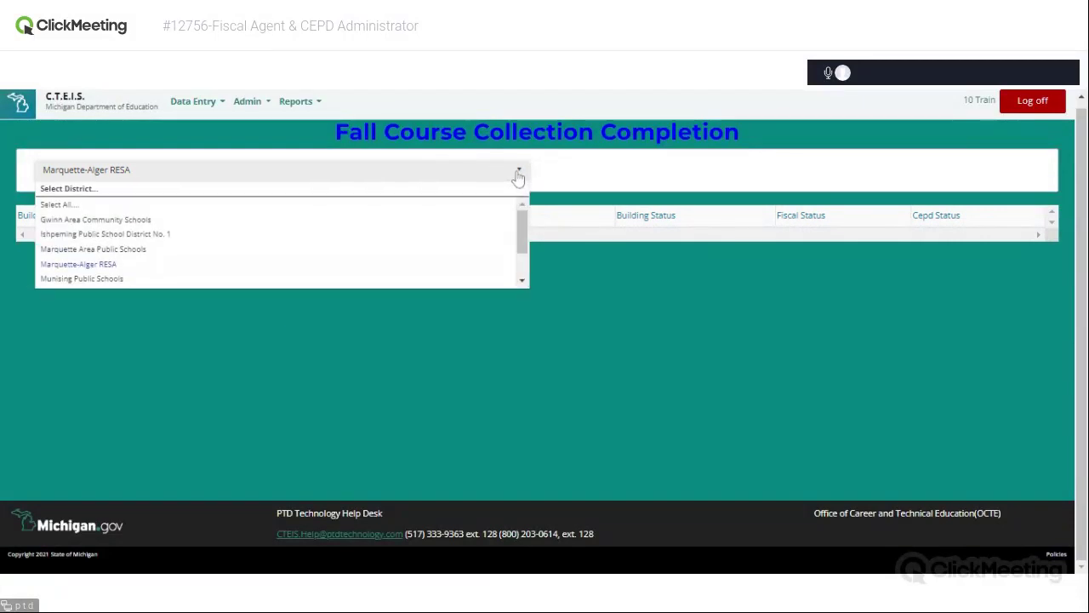
{"action": "left_click", "coordinate": [225, 224]}
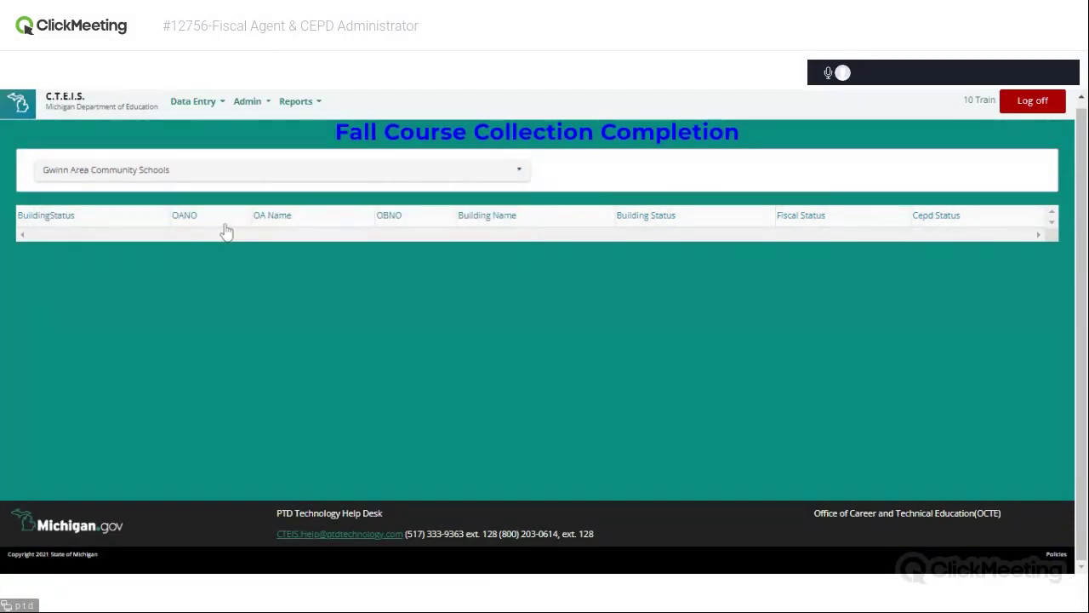
Step: Check Gwinn Area Community Schools' submission status in the fiscal agent's District Course Review, and reload the page
{"action": "left_click", "coordinate": [253, 111]}
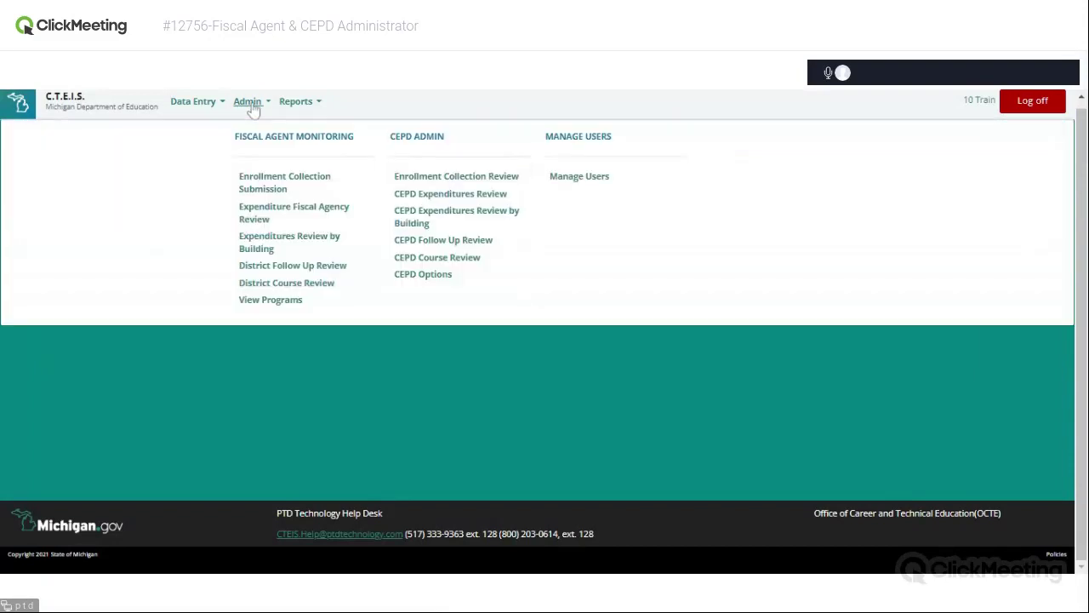
{"action": "left_click", "coordinate": [311, 295]}
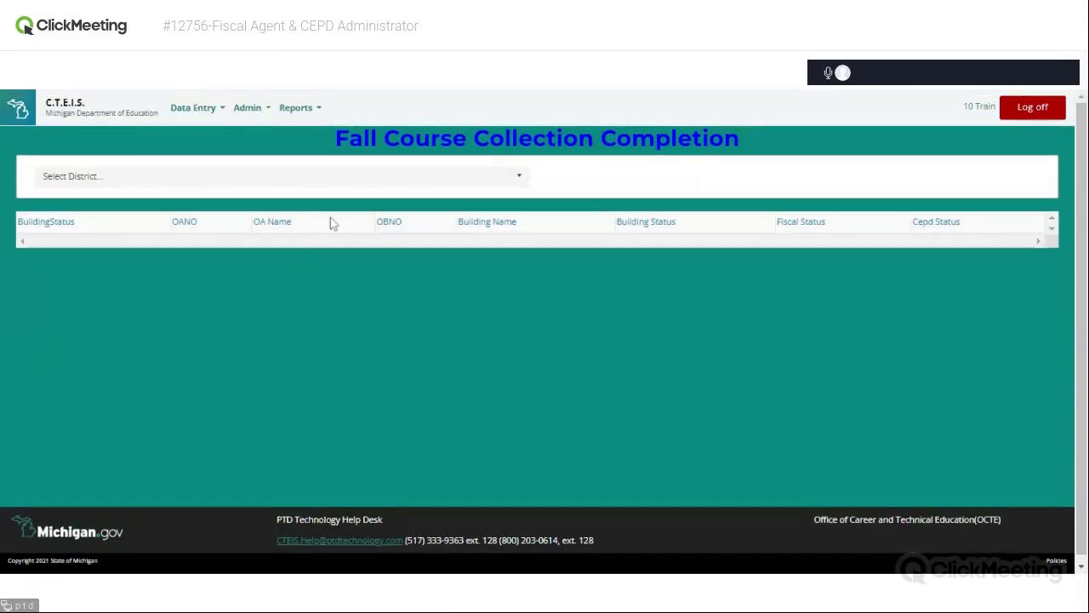
{"action": "left_click", "coordinate": [378, 182]}
{"action": "left_click", "coordinate": [287, 214]}
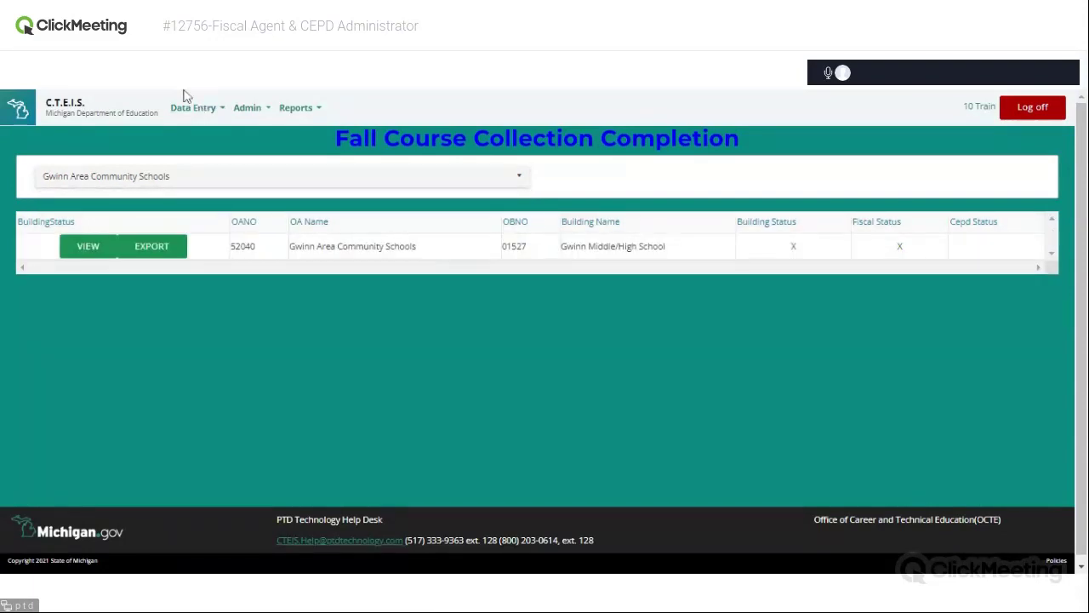
{"action": "key", "text": "F5"}
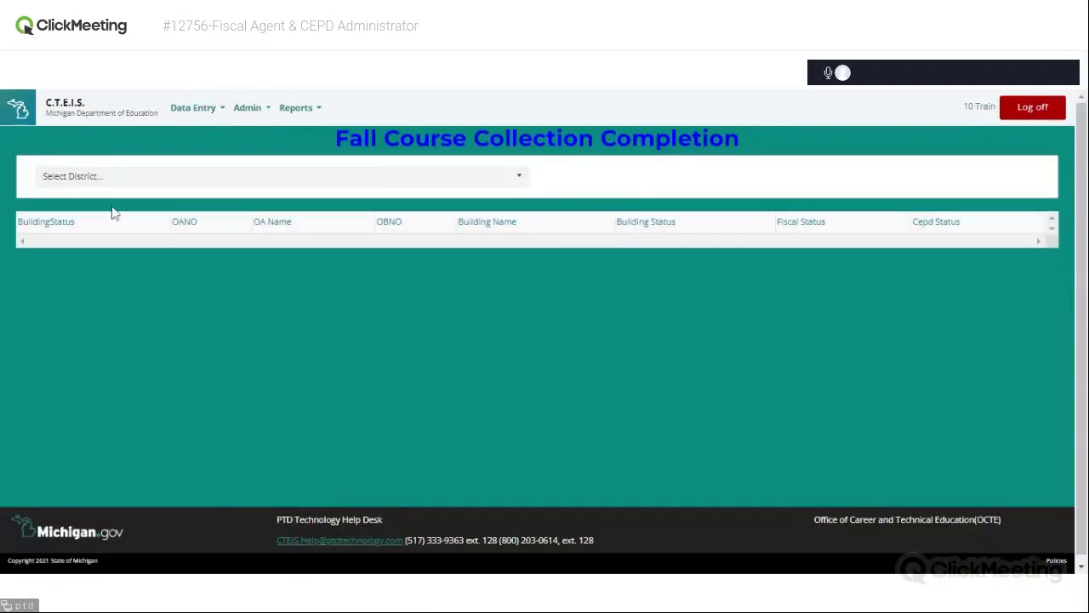
Step: Reopen the CEPD Course Review and select Gwinn Area Community Schools again to check for its submitted building
{"action": "left_click", "coordinate": [245, 112]}
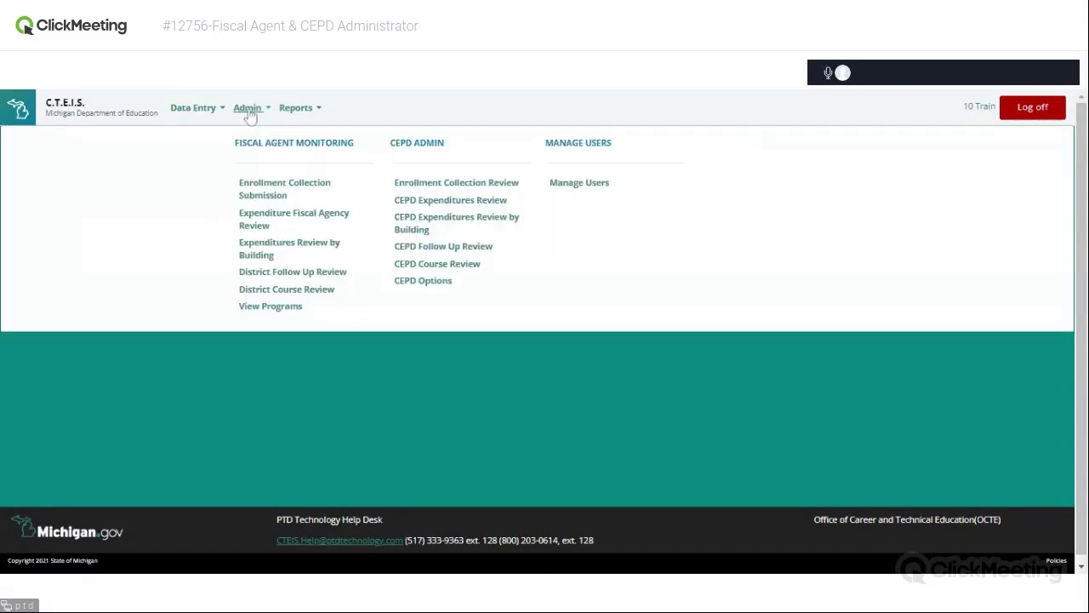
{"action": "left_click", "coordinate": [439, 268]}
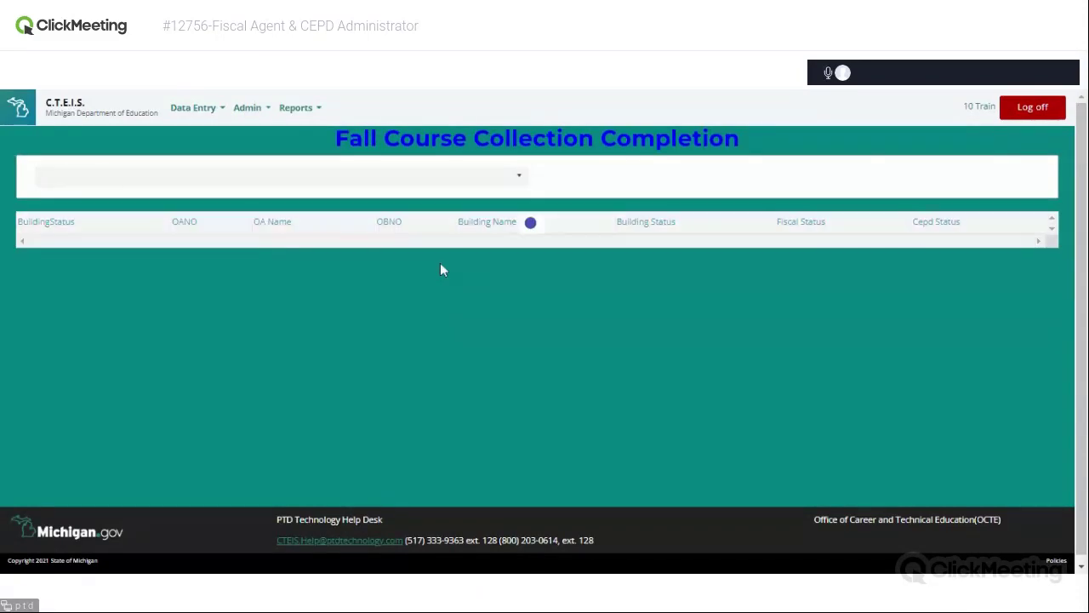
{"action": "left_click", "coordinate": [231, 178]}
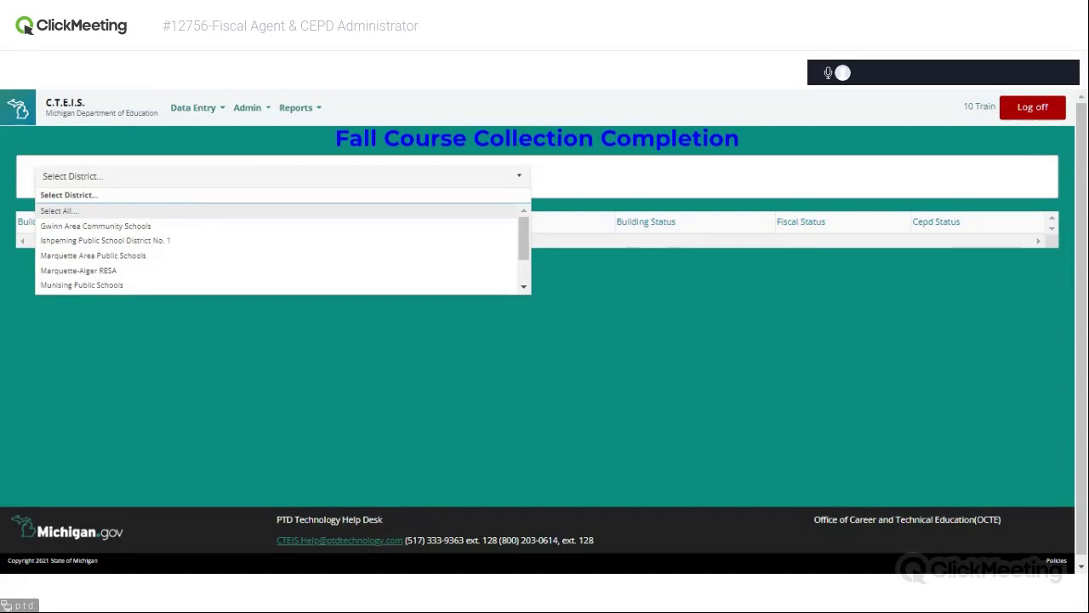
{"action": "left_click", "coordinate": [176, 226]}
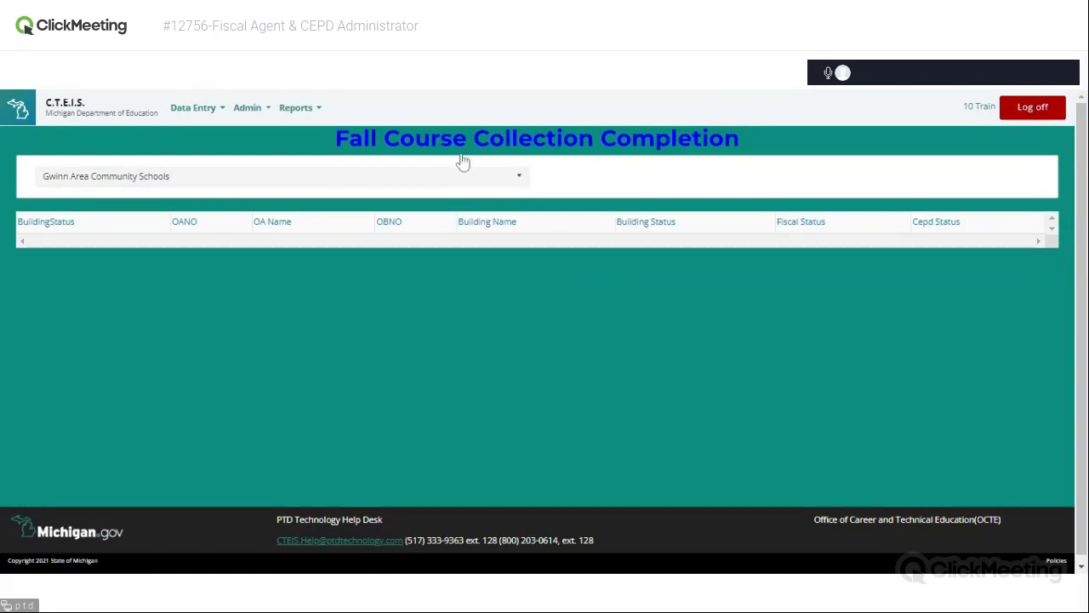
Step: Go back to the District Course Review for Gwinn Area Community Schools and display Gwinn Middle/High School's course list
{"action": "left_click", "coordinate": [252, 111]}
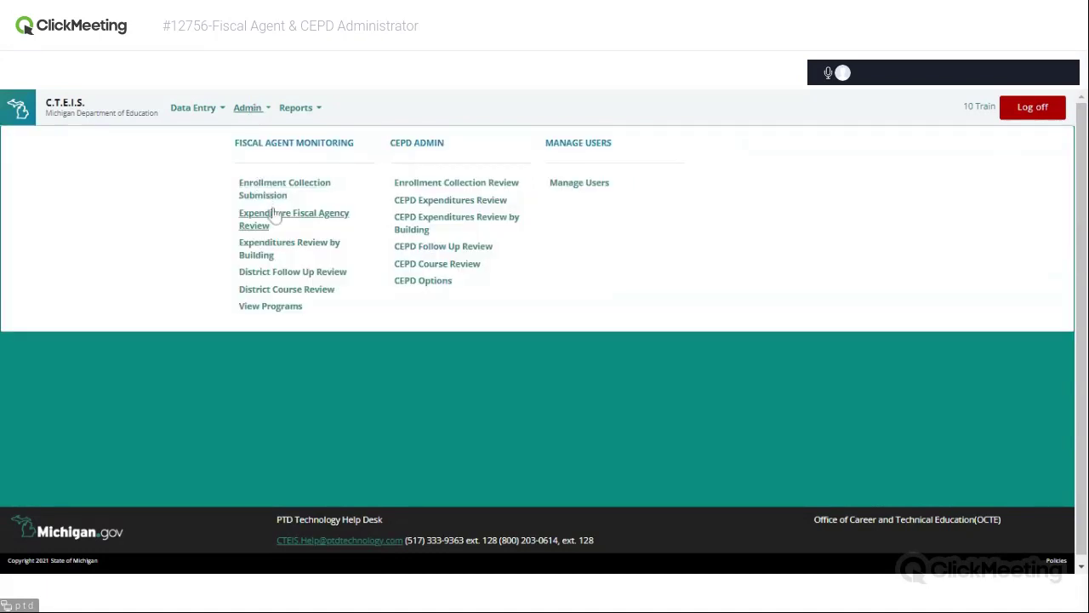
{"action": "left_click", "coordinate": [316, 293]}
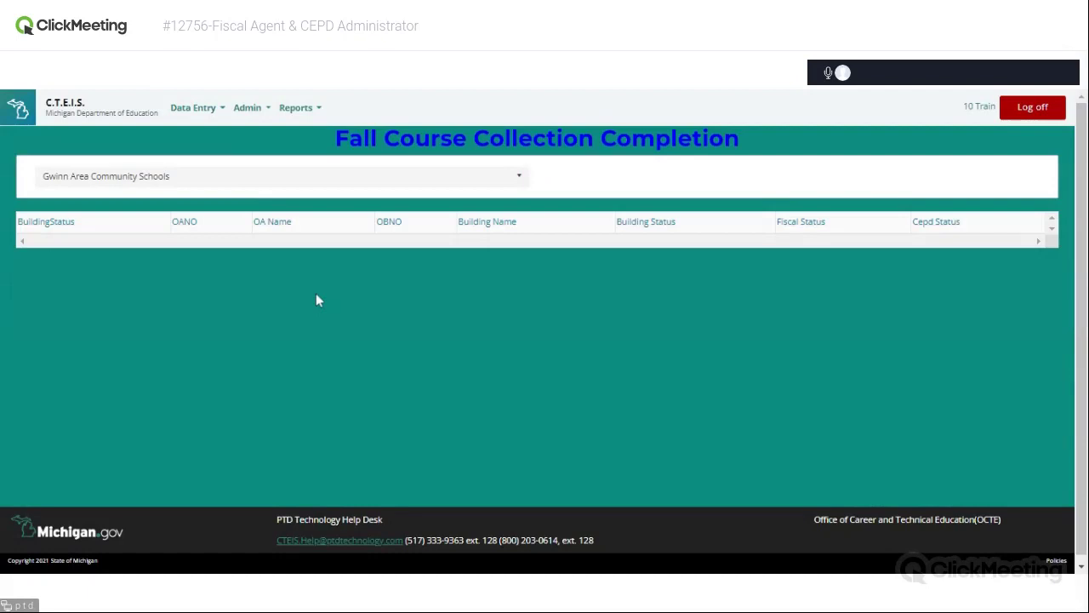
{"action": "left_click", "coordinate": [249, 183]}
{"action": "left_click", "coordinate": [190, 210]}
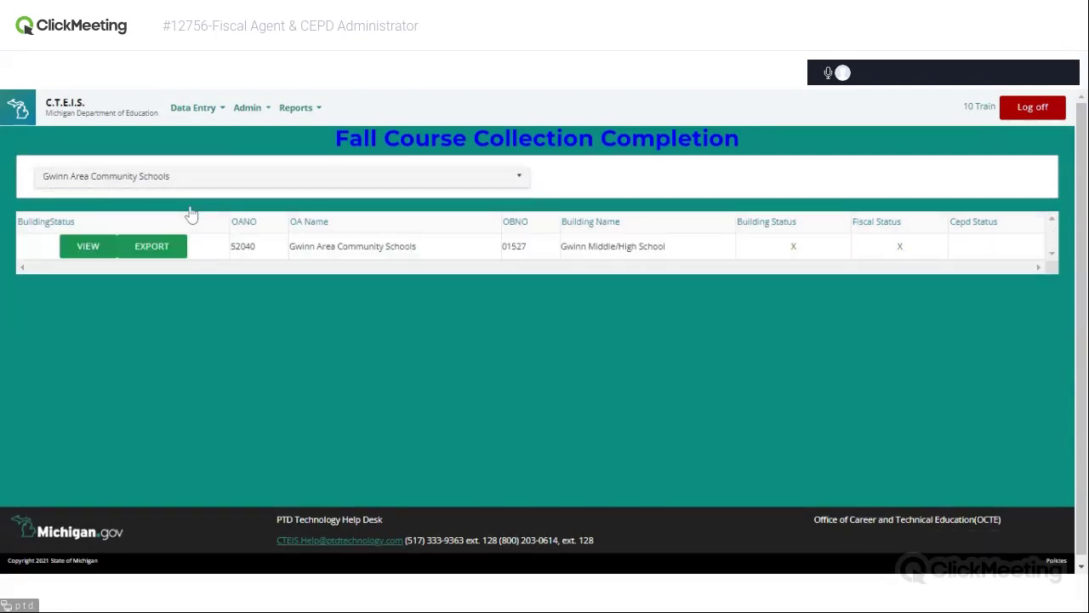
{"action": "left_click", "coordinate": [100, 250]}
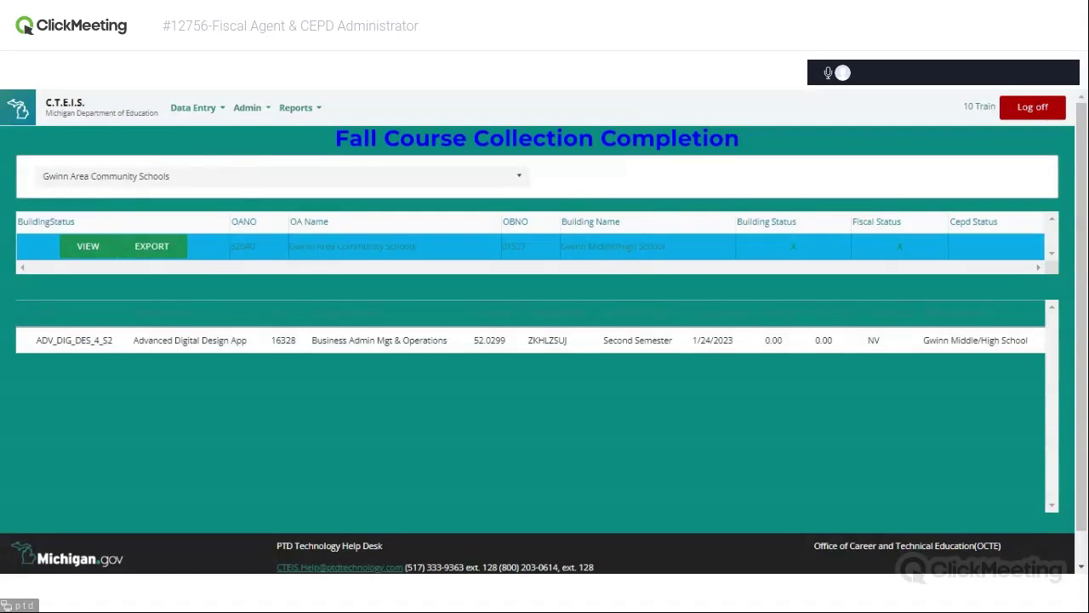
Step: Switch the District Course Review to Marquette Area Public Schools and display Marquette Senior High School's course list
{"action": "left_click", "coordinate": [219, 181]}
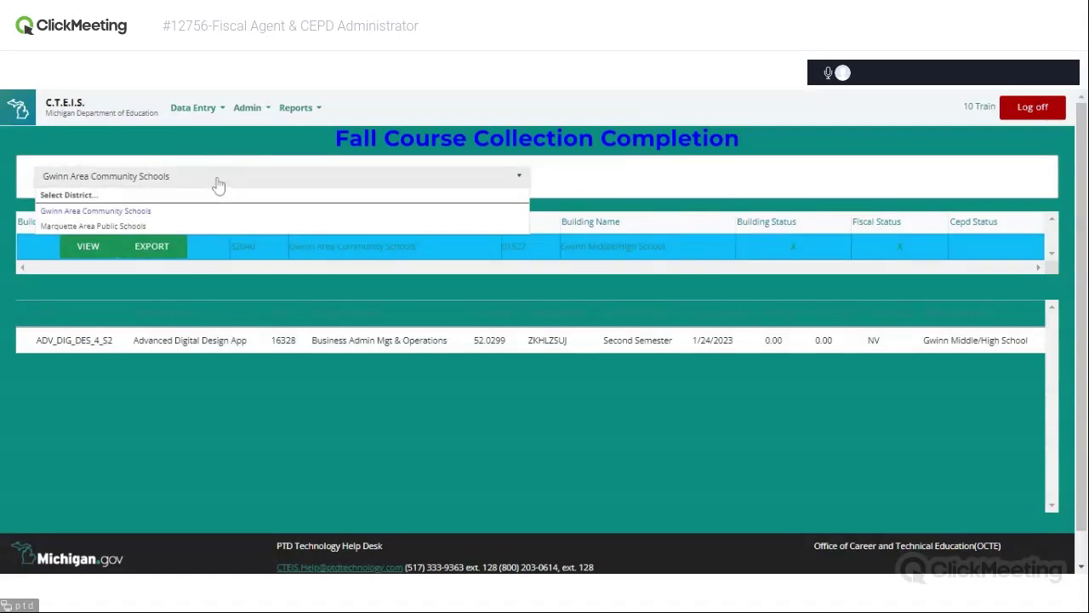
{"action": "left_click", "coordinate": [152, 226]}
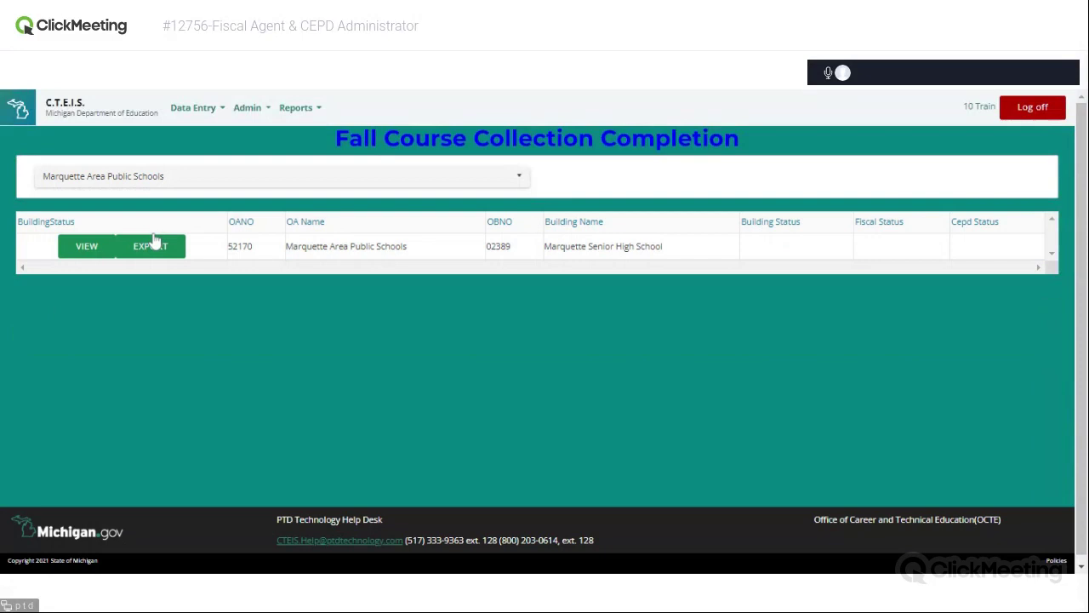
{"action": "left_click", "coordinate": [74, 253]}
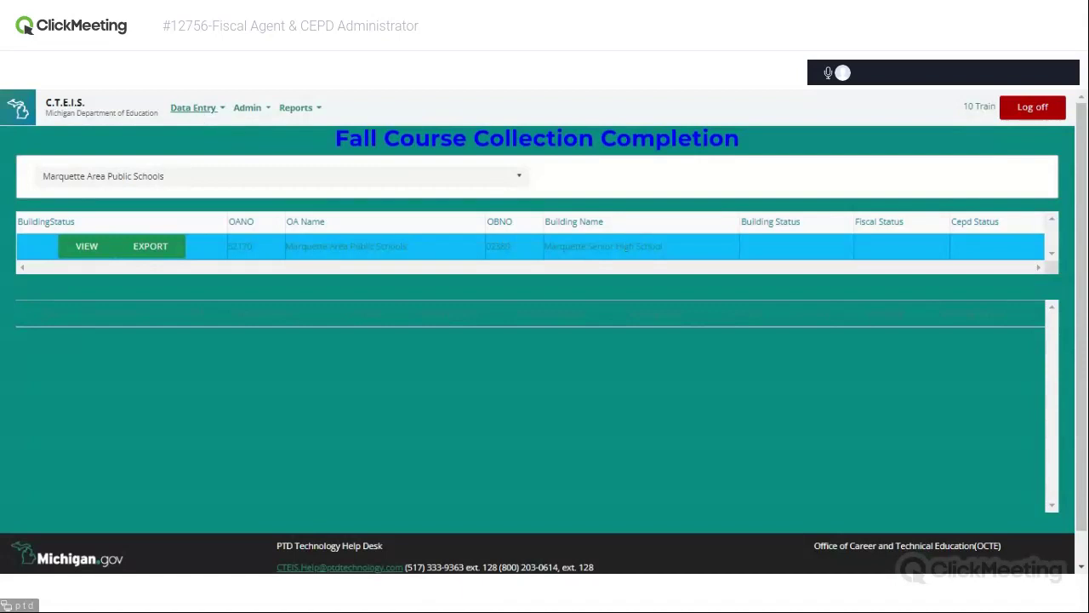
Step: Open Manage Courses and list the active courses of Gwinn Area Community Schools
{"action": "left_click", "coordinate": [204, 117]}
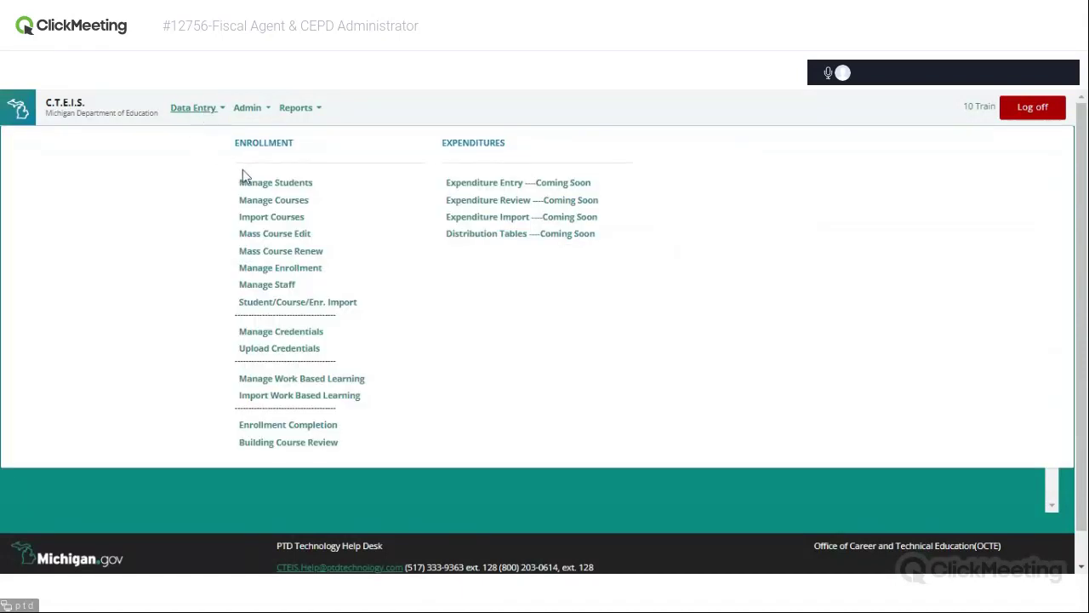
{"action": "left_click", "coordinate": [301, 202]}
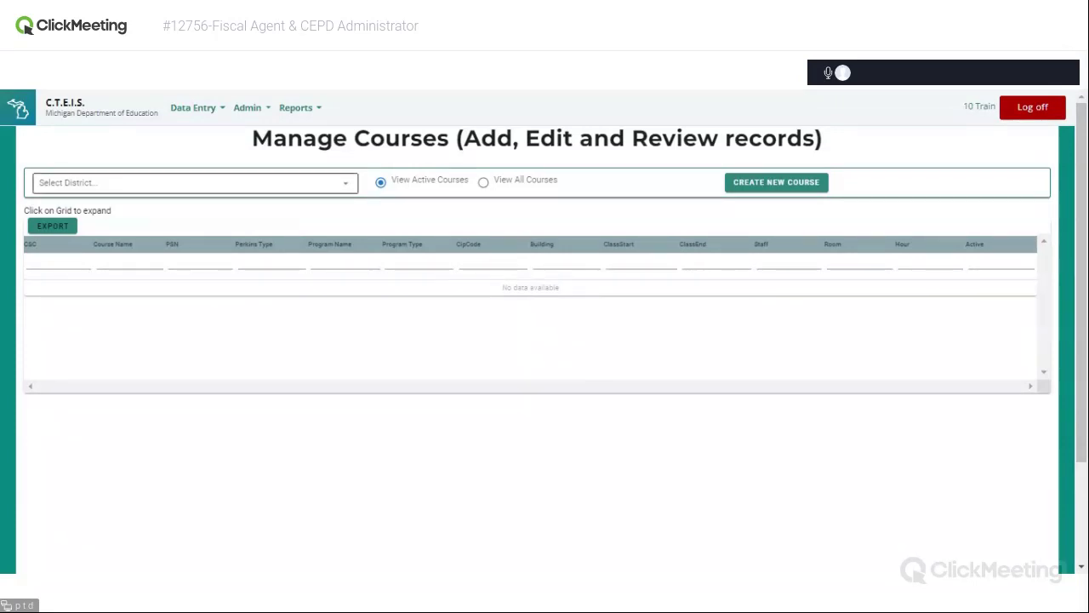
{"action": "left_click", "coordinate": [289, 182]}
{"action": "left_click", "coordinate": [207, 211]}
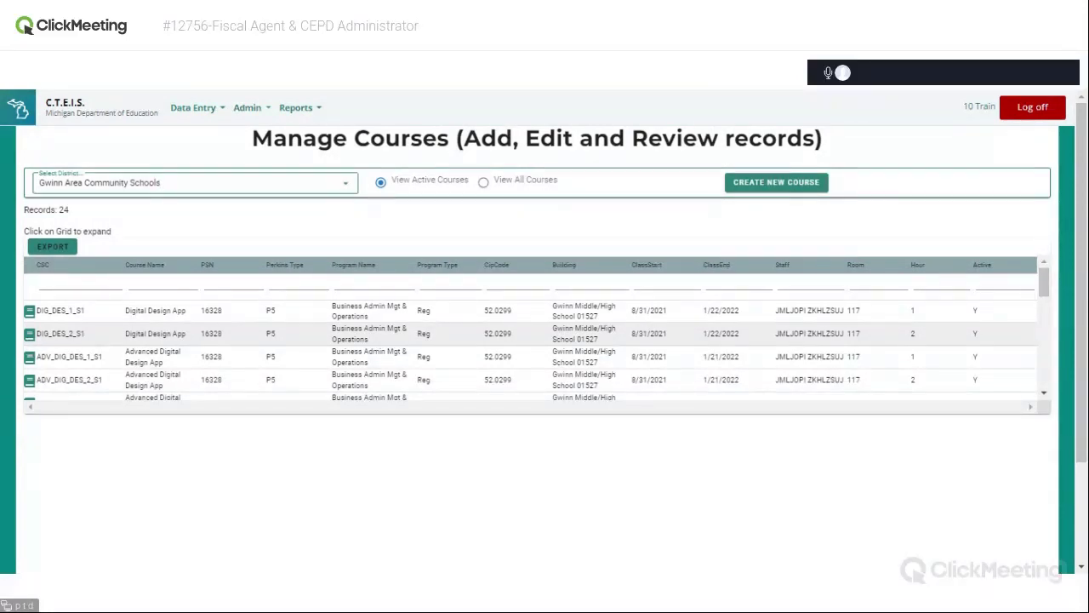
Step: Open the previous-year Digital Design App course section DIG_DES_2_S1 and renew it
{"action": "left_click", "coordinate": [28, 338]}
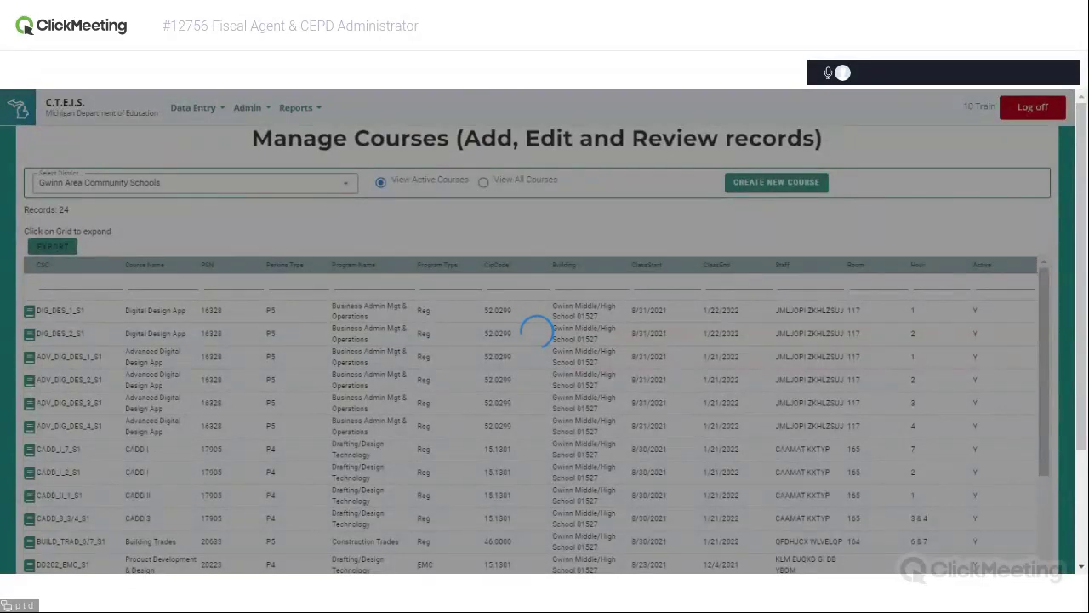
{"action": "scroll", "coordinate": [1079, 321], "scroll_direction": "down", "scroll_amount": 3}
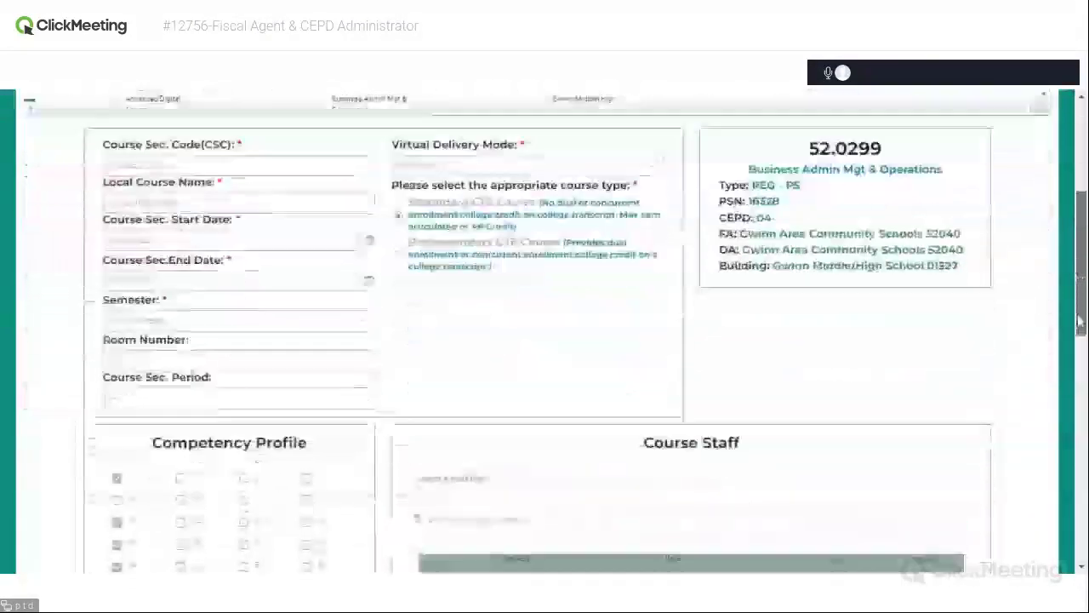
{"action": "scroll", "coordinate": [1079, 322], "scroll_direction": "down", "scroll_amount": 8}
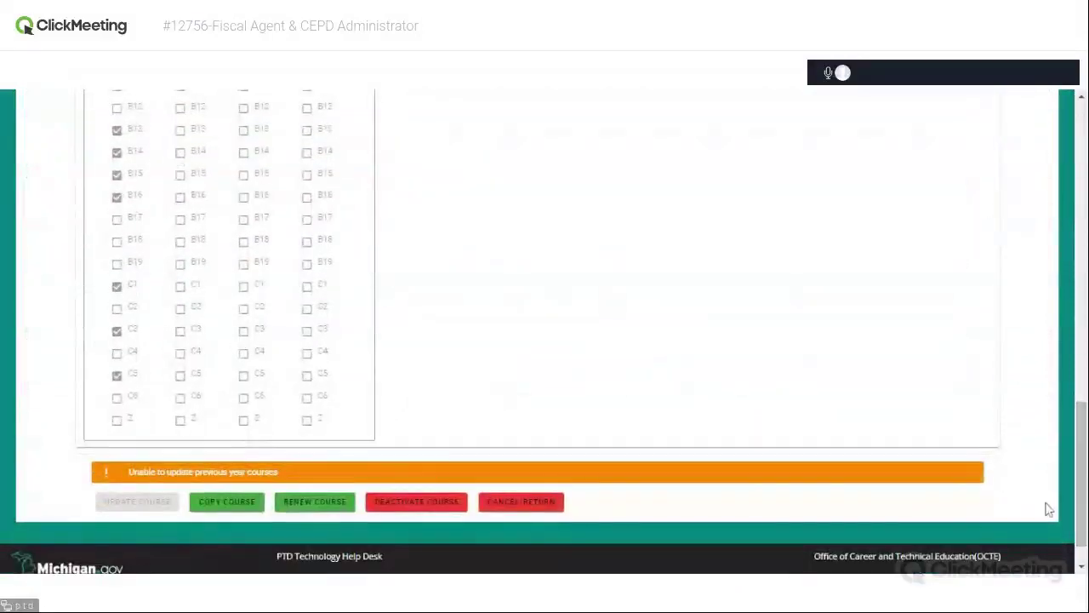
{"action": "left_click", "coordinate": [322, 511]}
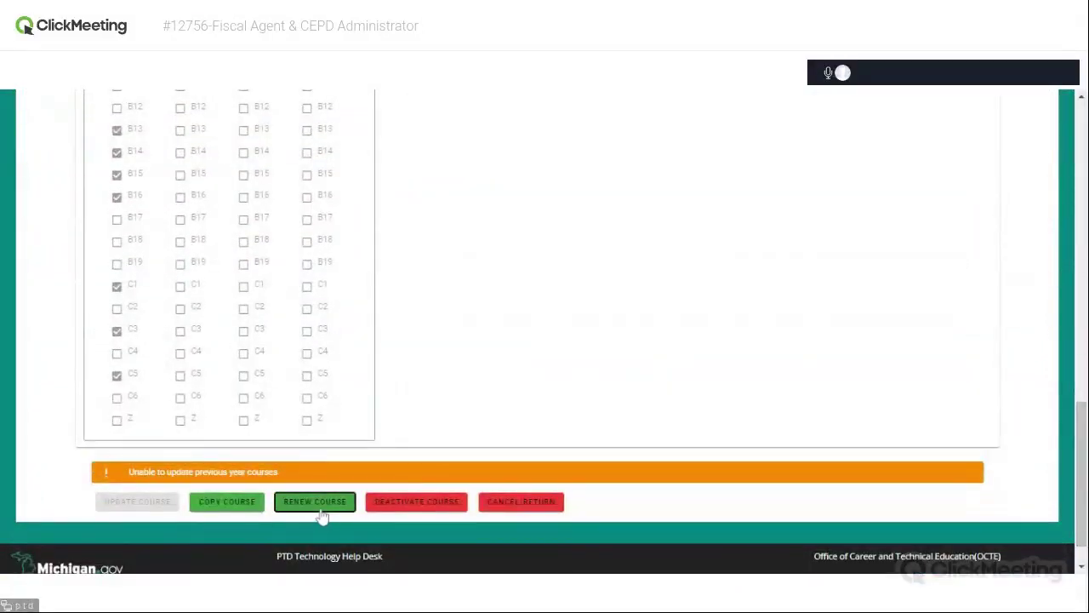
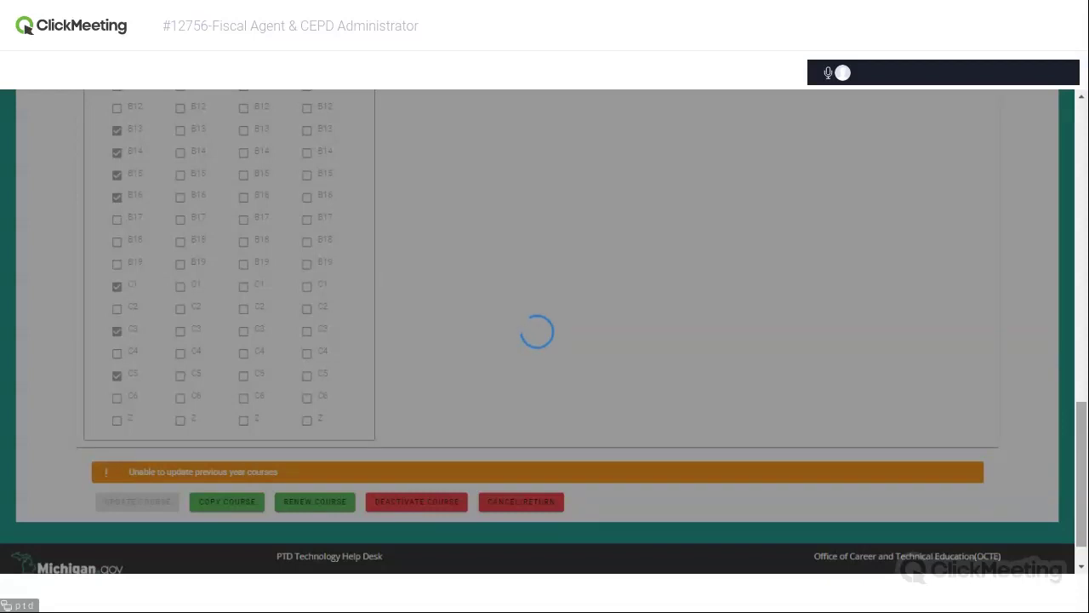
{"action": "scroll", "coordinate": [1072, 453], "scroll_direction": "up", "scroll_amount": 2}
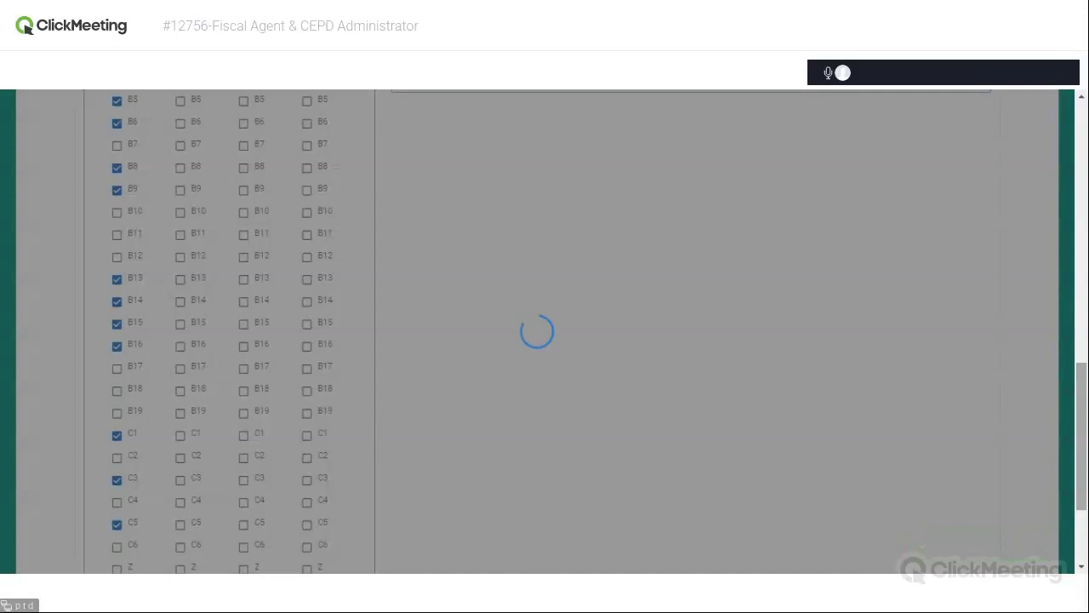
{"action": "scroll", "coordinate": [596, 181], "scroll_direction": "up", "scroll_amount": 10}
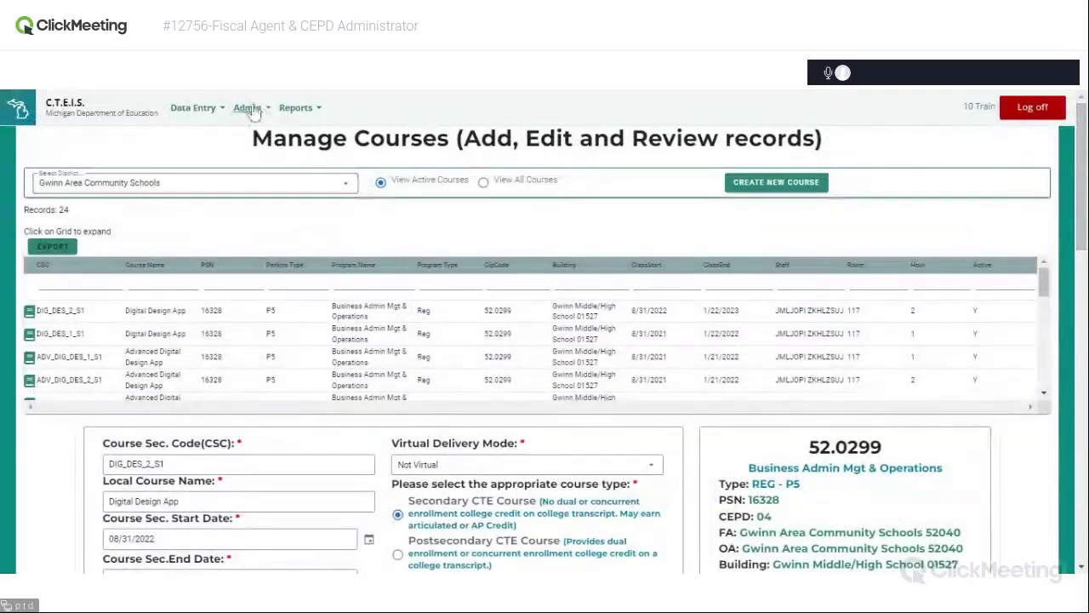
Step: Open the Building Course Review and check Gwinn Area Community Schools' submission status
{"action": "left_click", "coordinate": [248, 108]}
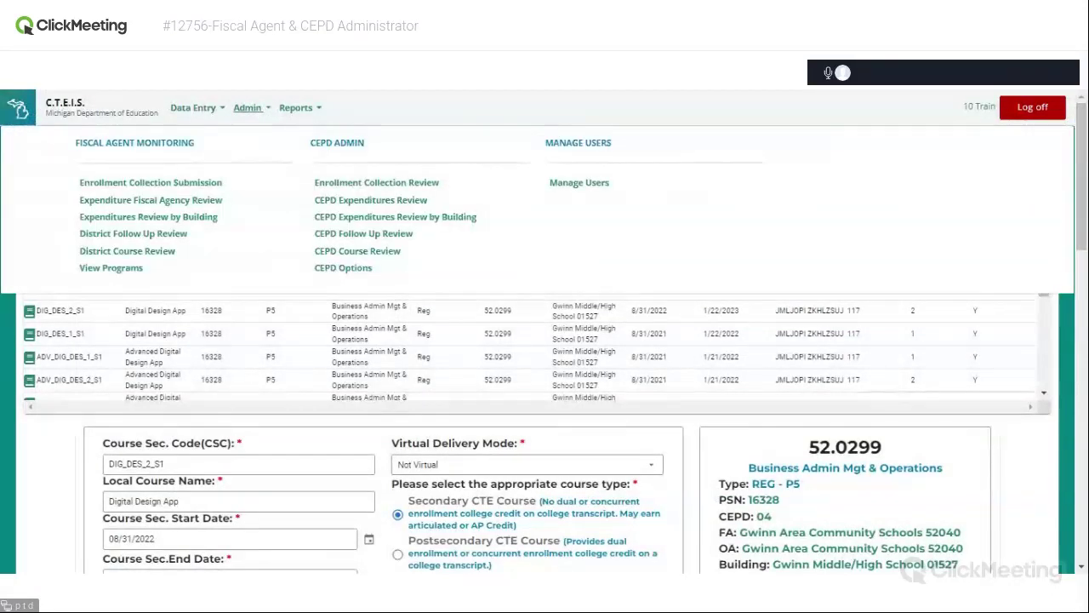
{"action": "left_click", "coordinate": [204, 110]}
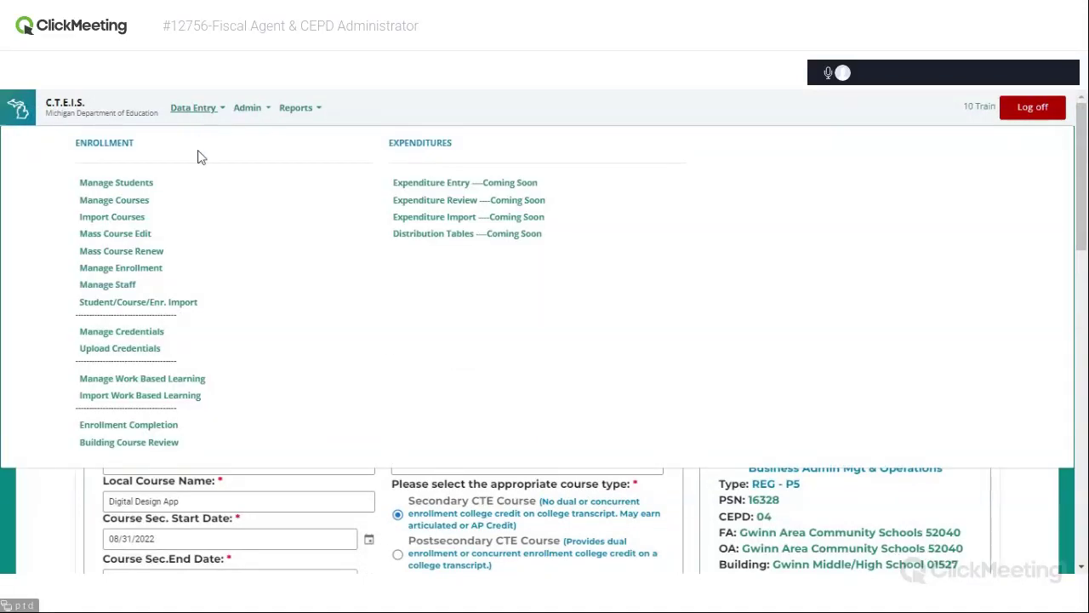
{"action": "left_click", "coordinate": [128, 442]}
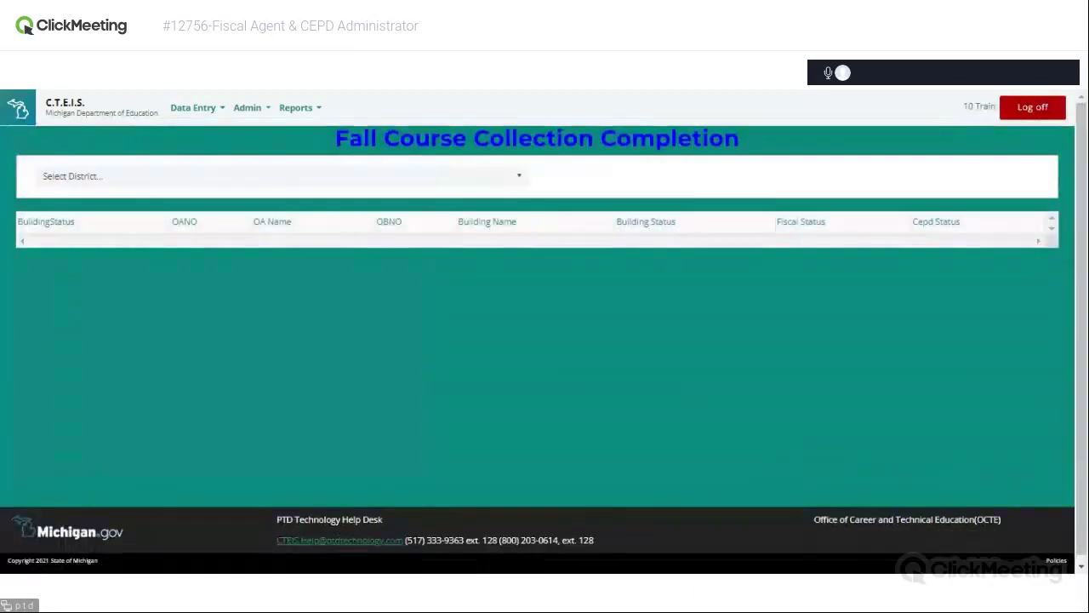
{"action": "left_click", "coordinate": [462, 175]}
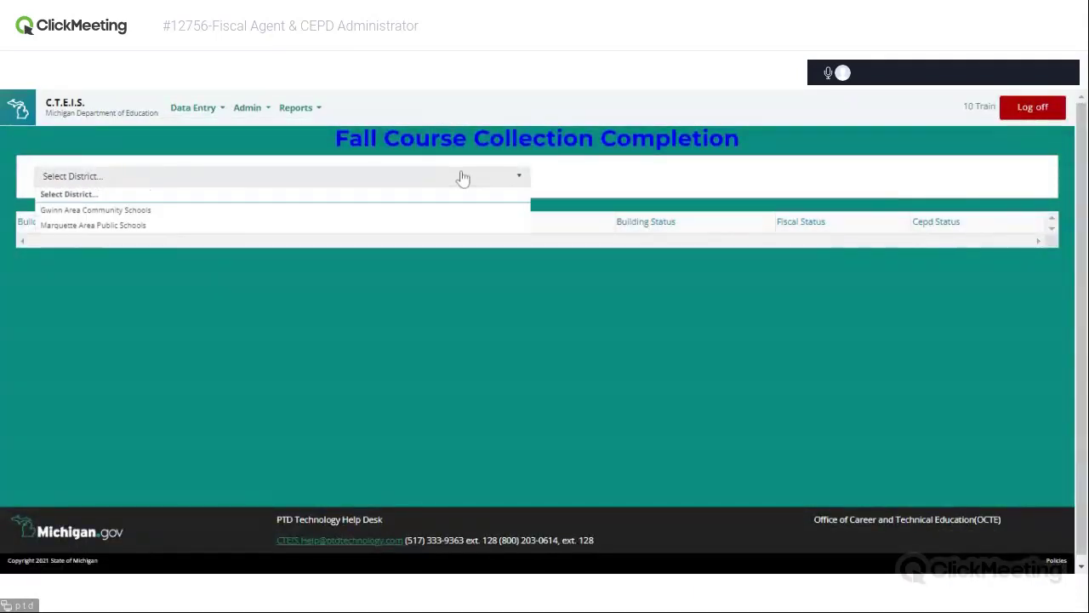
{"action": "left_click", "coordinate": [332, 213]}
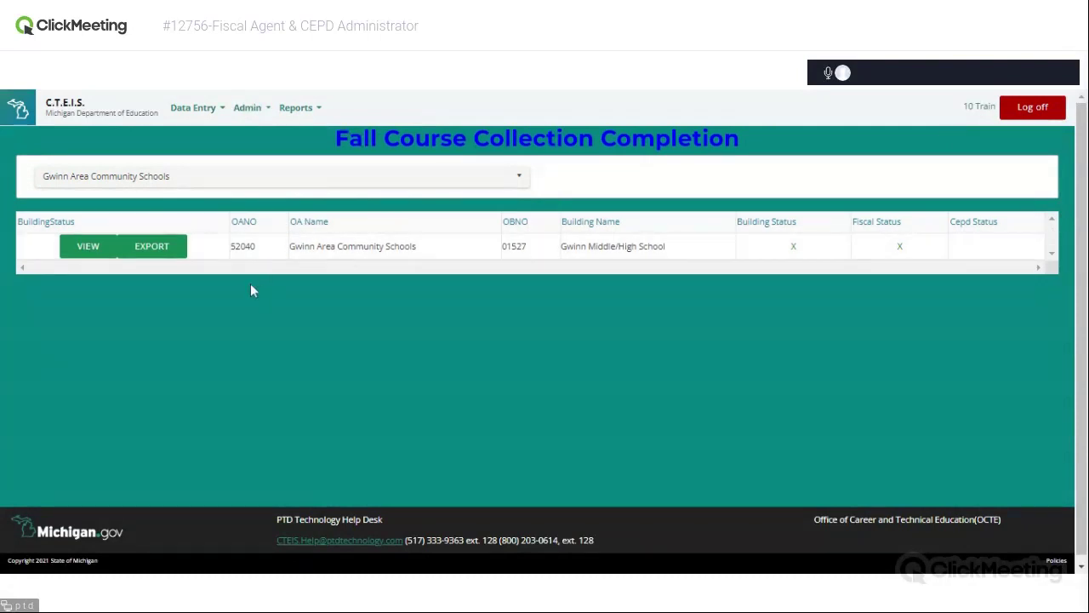
Step: Select Marquette Area Public Schools, view Marquette Senior High School's courses, and mark its building status complete
{"action": "left_click", "coordinate": [496, 177]}
{"action": "left_click", "coordinate": [340, 226]}
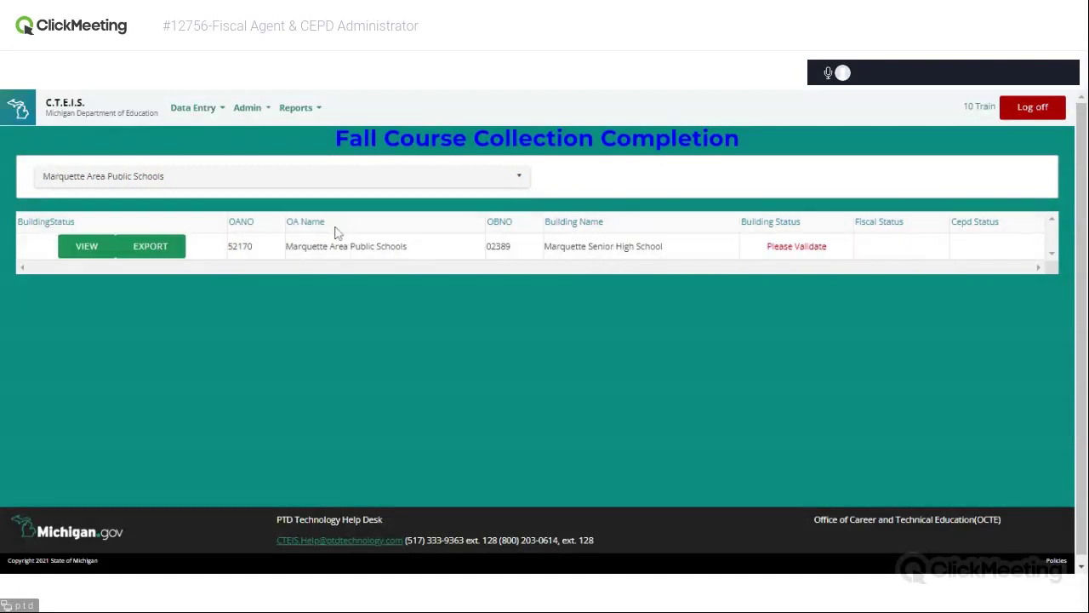
{"action": "left_click", "coordinate": [94, 251]}
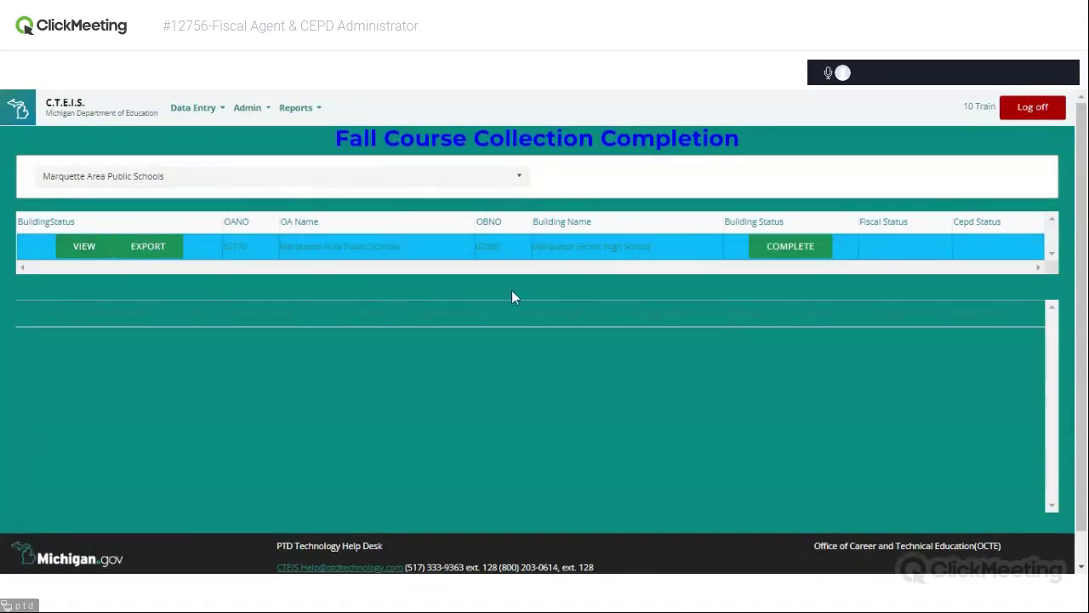
{"action": "left_click", "coordinate": [784, 250]}
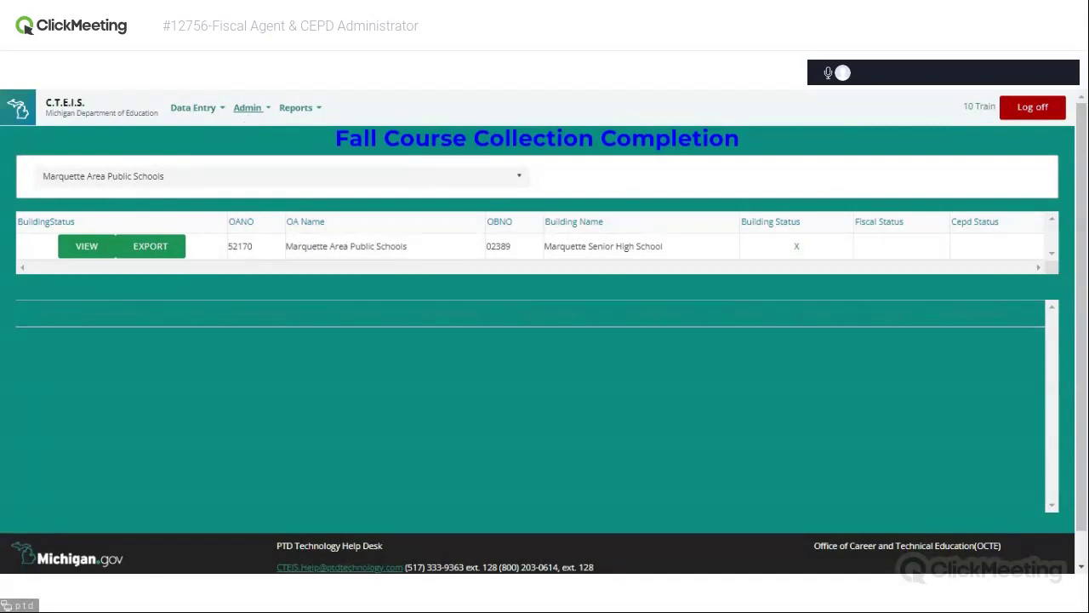
Step: In the District Course Review, select Marquette Area Public Schools and mark Marquette Senior High School's fiscal status complete
{"action": "left_click", "coordinate": [253, 116]}
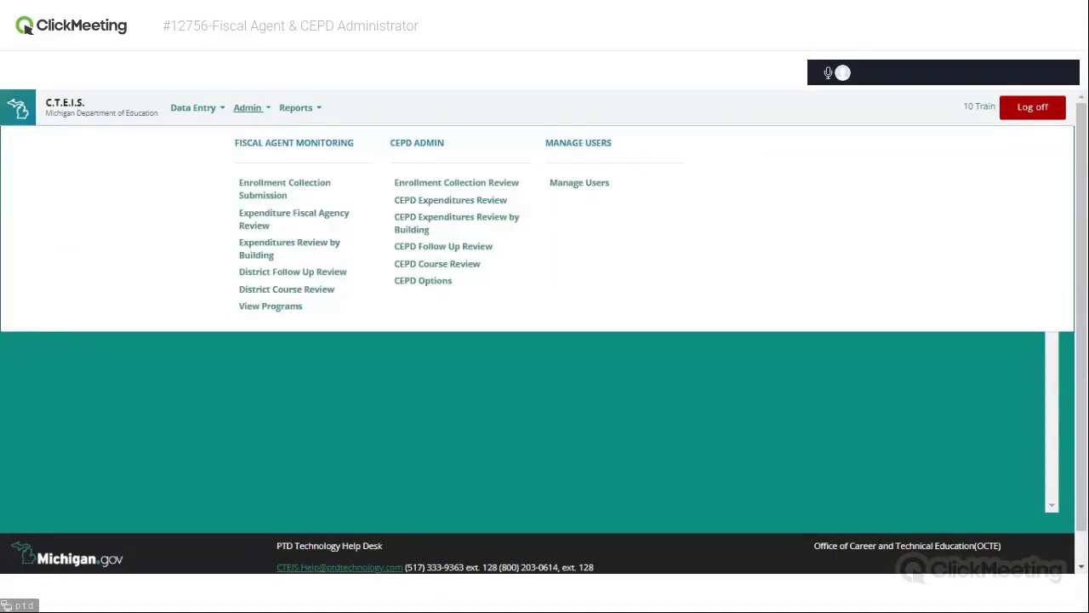
{"action": "left_click", "coordinate": [276, 290]}
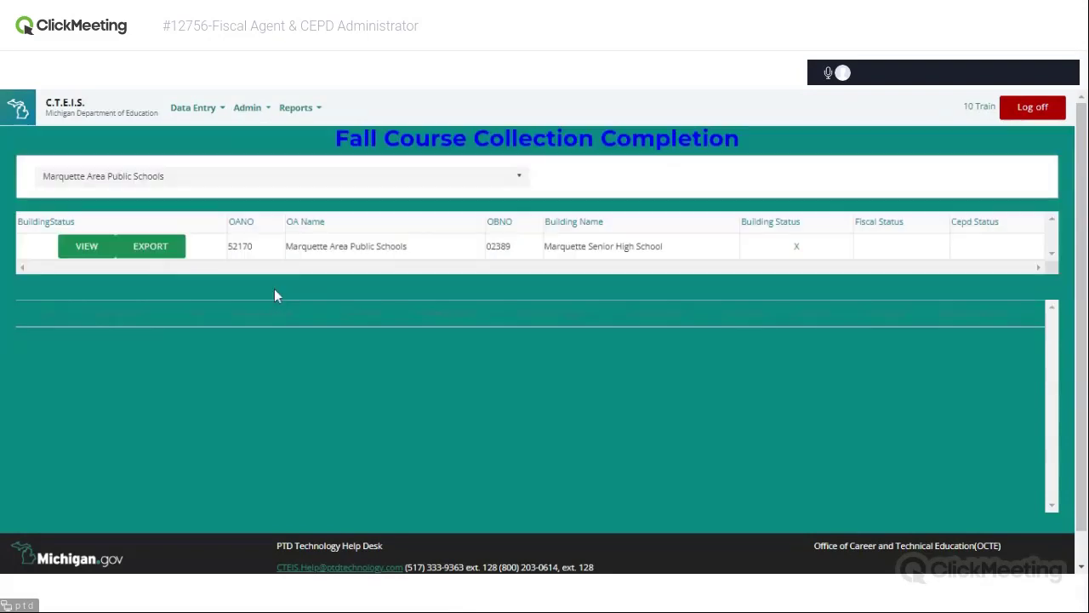
{"action": "left_click", "coordinate": [197, 184]}
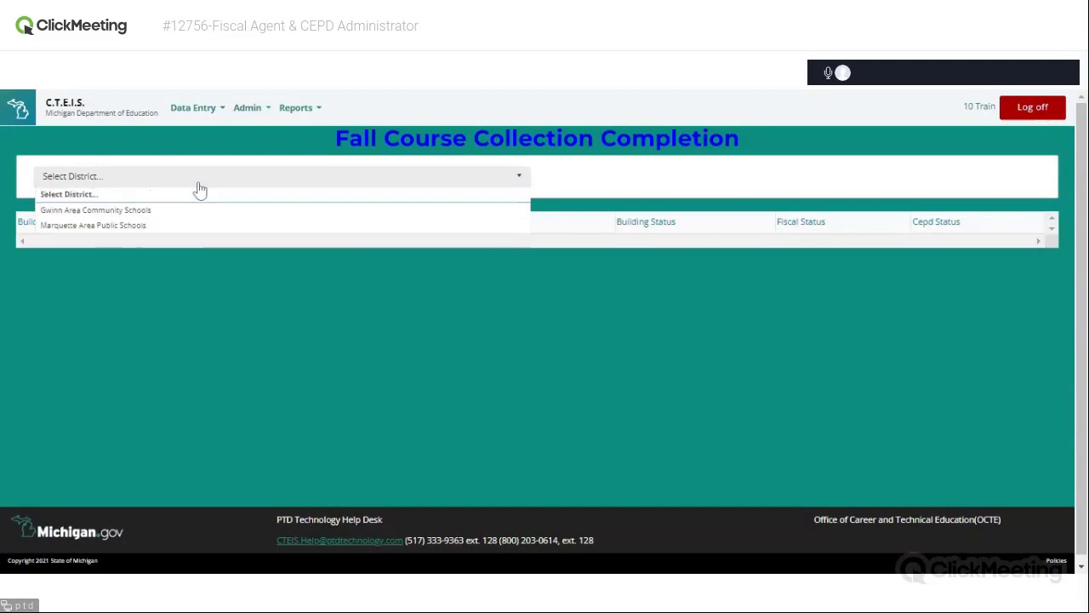
{"action": "left_click", "coordinate": [190, 225]}
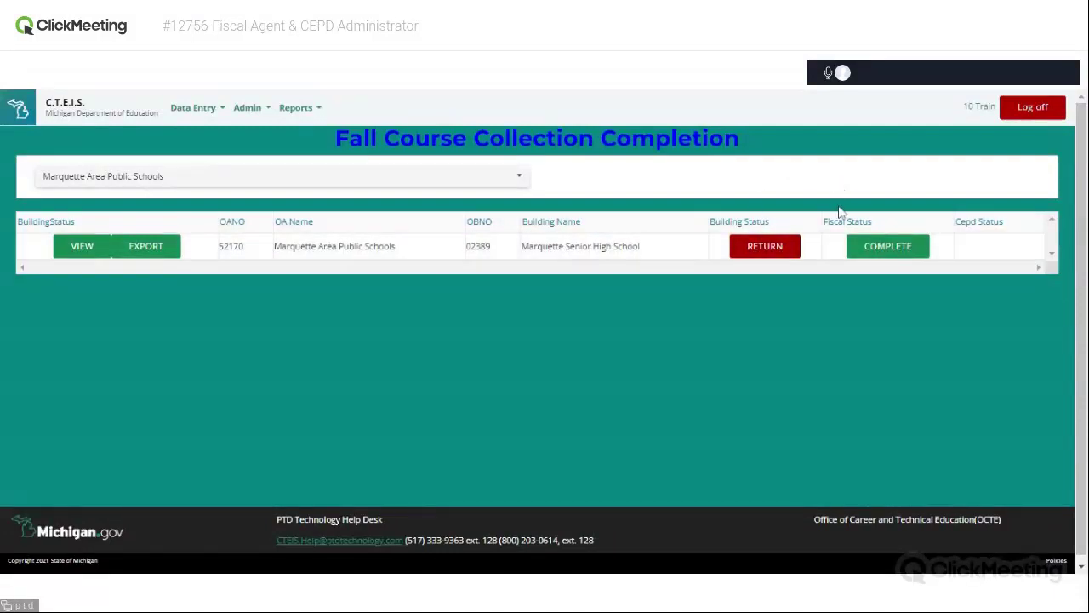
{"action": "left_click", "coordinate": [889, 247]}
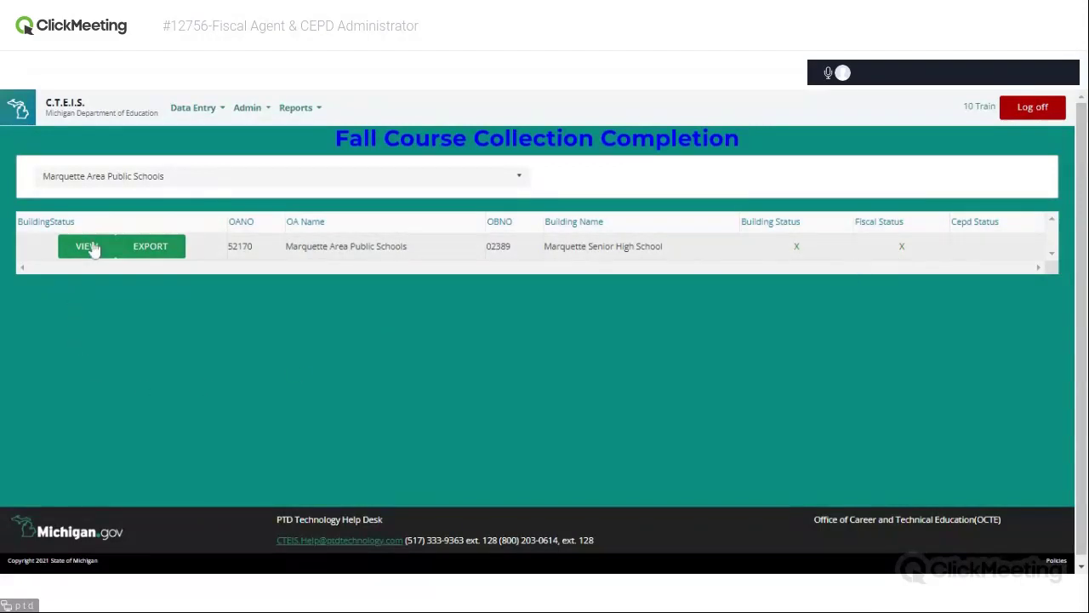
Step: Open the CEPD Course Review and select Marquette Area Public Schools to check for its submitted building
{"action": "left_click", "coordinate": [249, 111]}
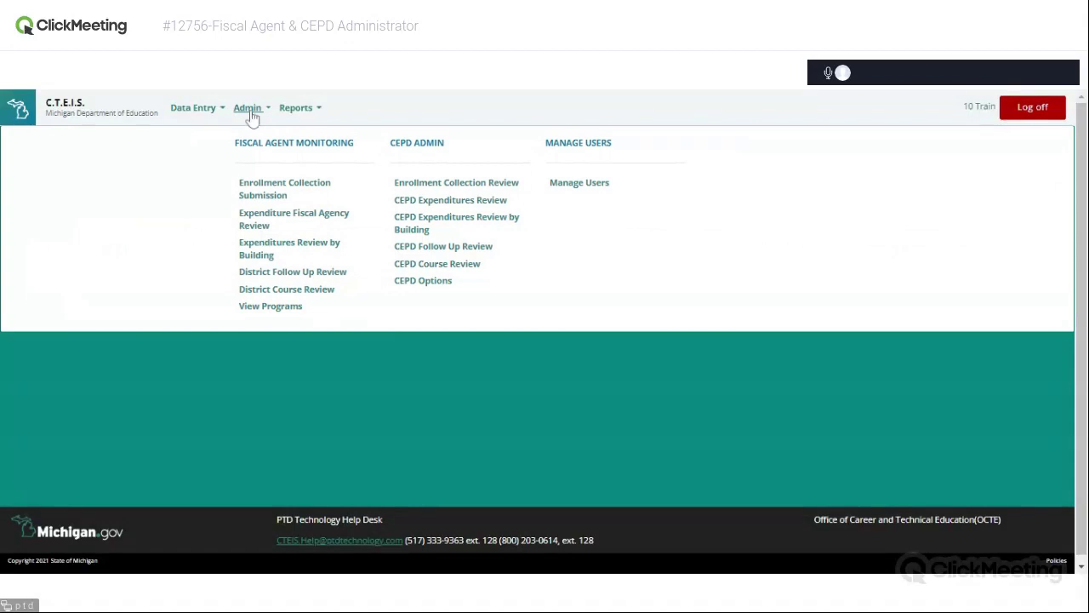
{"action": "left_click", "coordinate": [455, 266]}
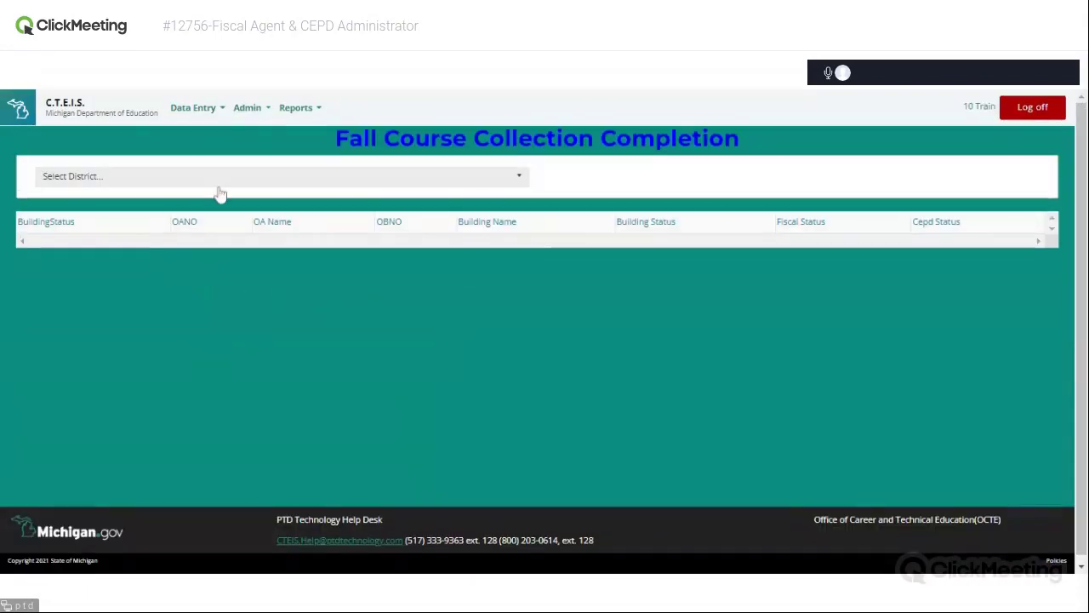
{"action": "left_click", "coordinate": [227, 180]}
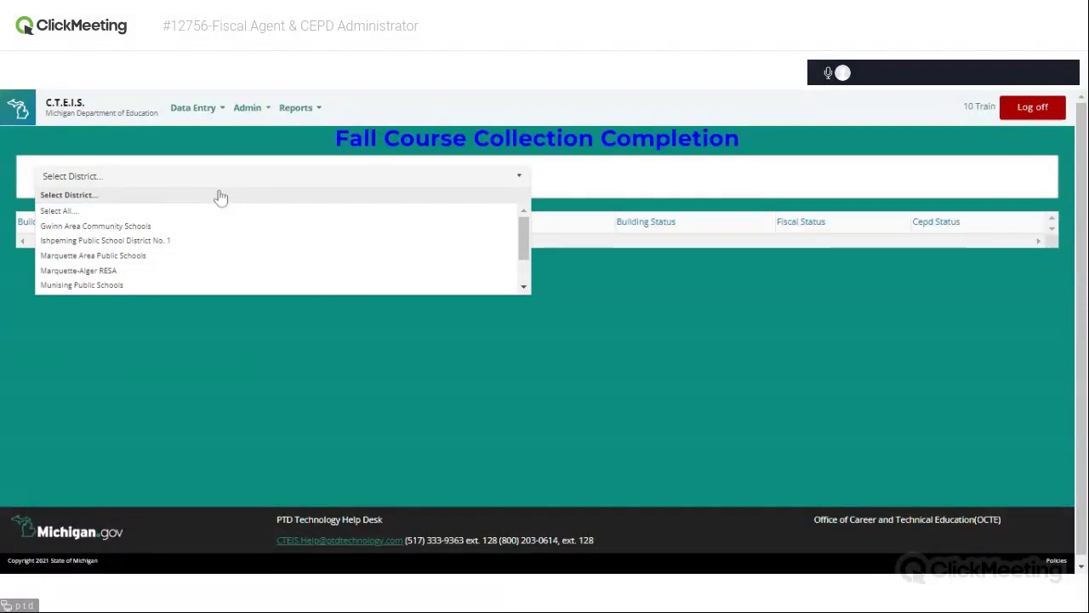
{"action": "left_click", "coordinate": [167, 257]}
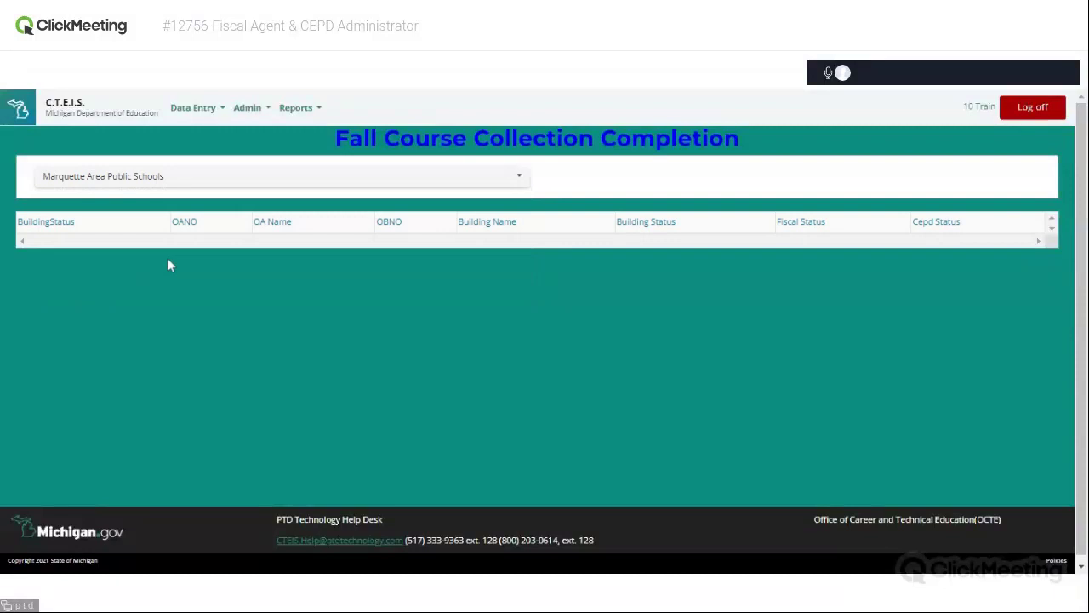
Step: Check Marquette-Alger RESA, Munising Public Schools and Marquette Area Public Schools for submitted buildings, finishing on Marquette-Alger RESA
{"action": "left_click", "coordinate": [301, 177]}
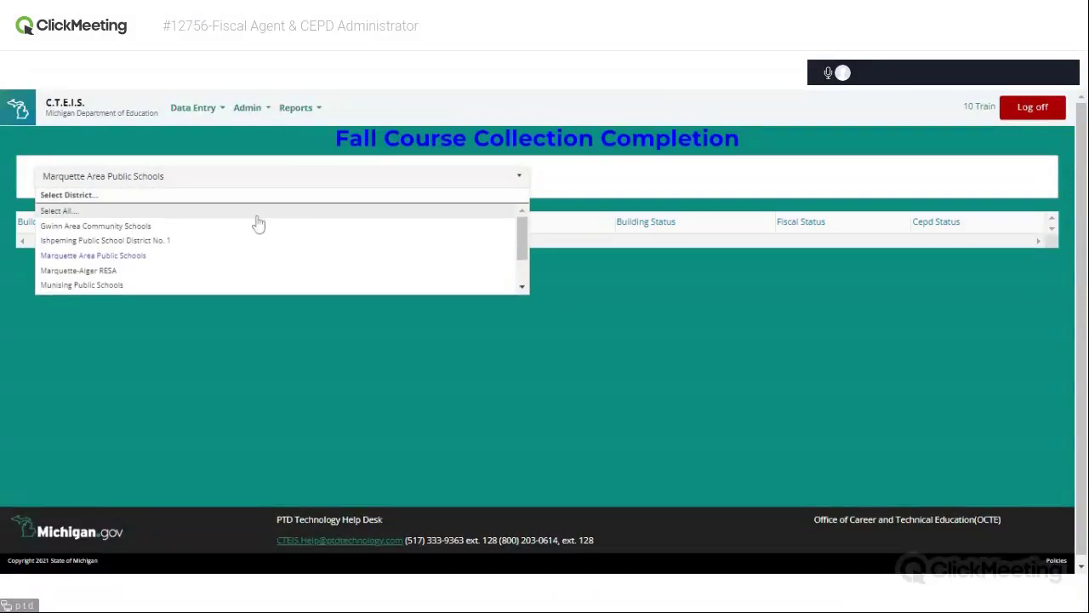
{"action": "left_click", "coordinate": [218, 272]}
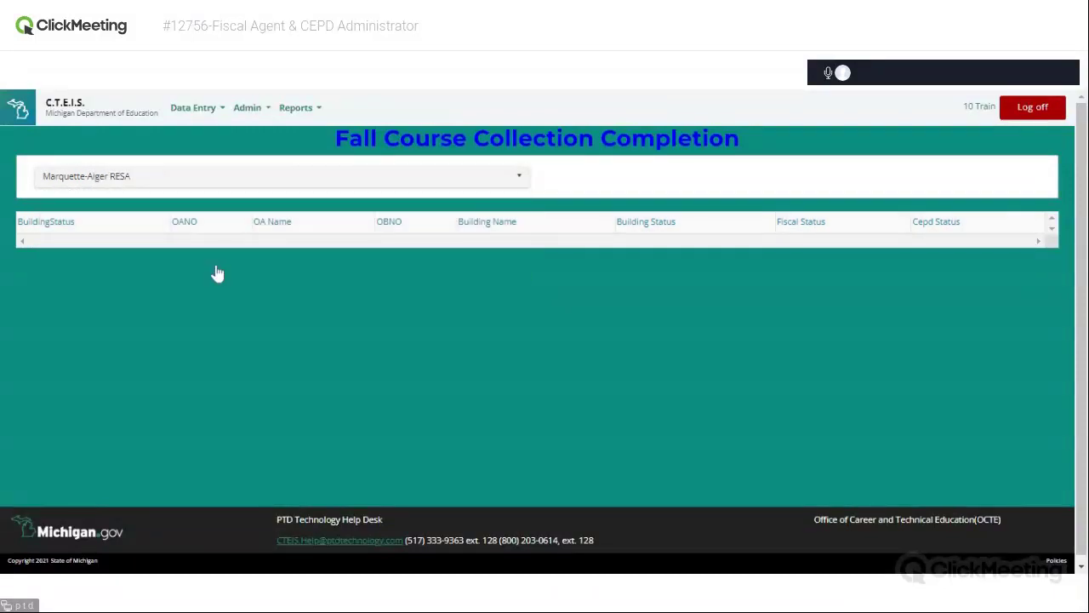
{"action": "left_click", "coordinate": [510, 179]}
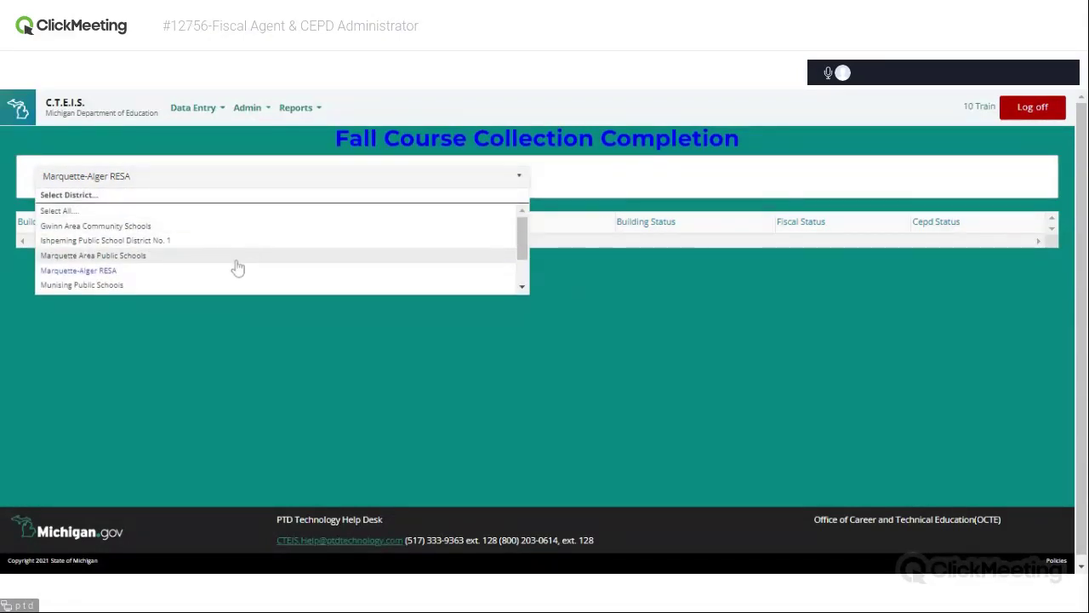
{"action": "left_click", "coordinate": [212, 287]}
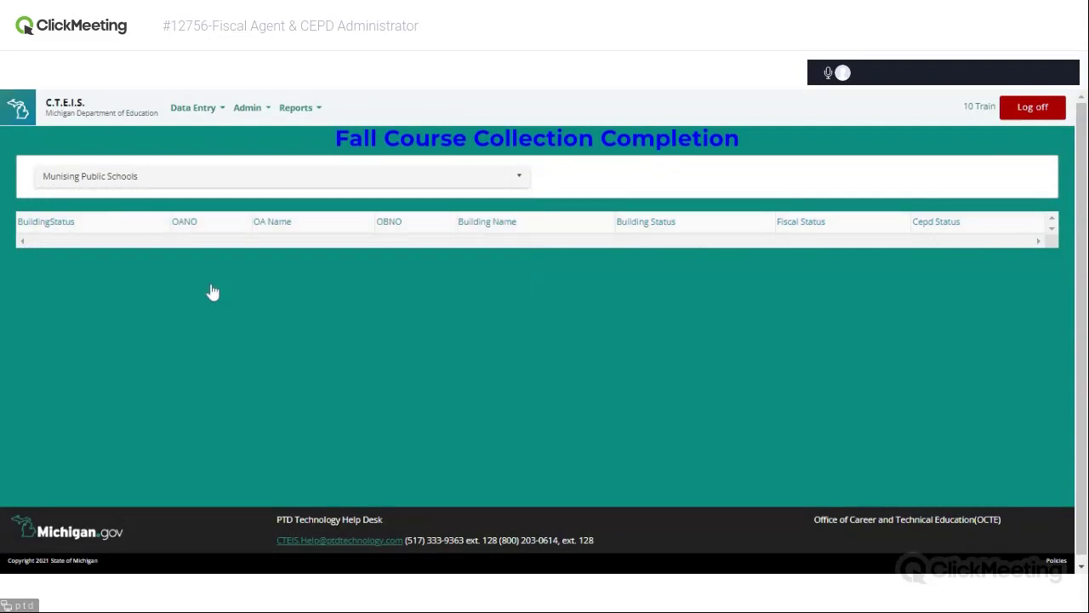
{"action": "left_click", "coordinate": [521, 183]}
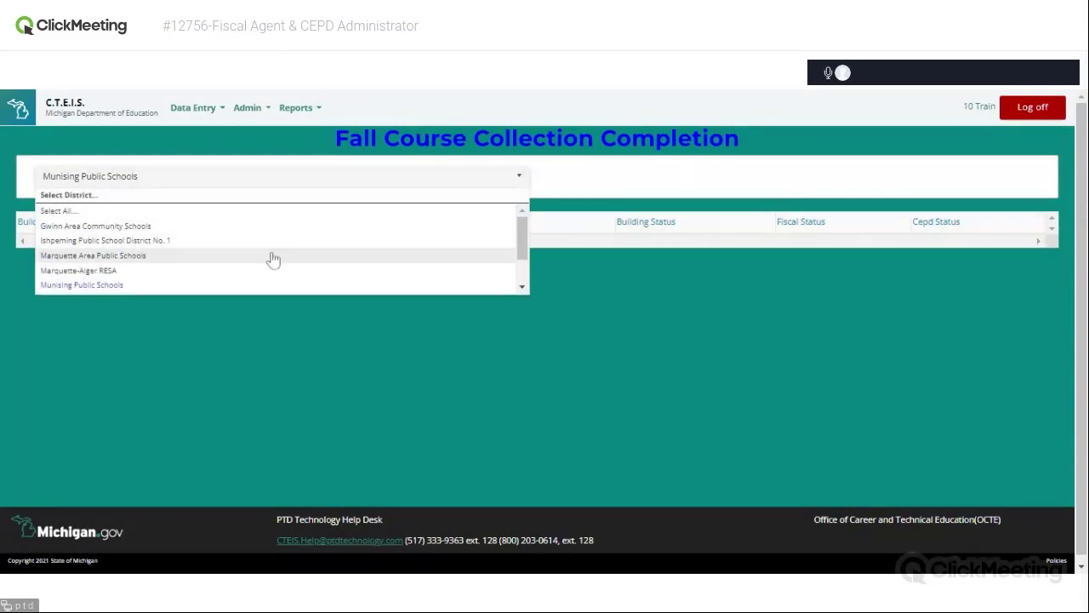
{"action": "left_click", "coordinate": [272, 257]}
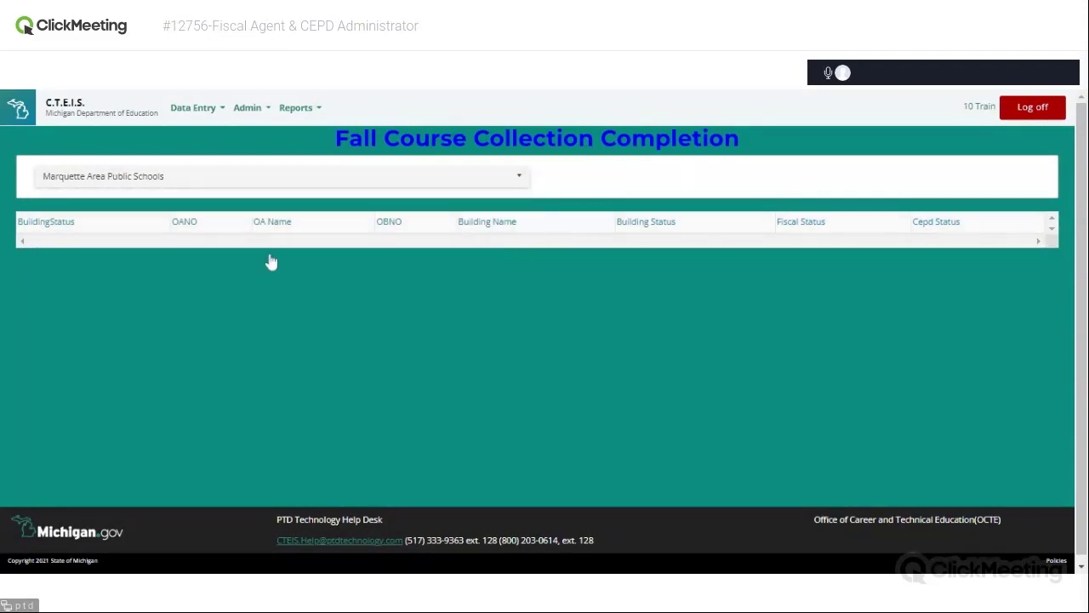
{"action": "left_click", "coordinate": [513, 183]}
{"action": "left_click", "coordinate": [315, 274]}
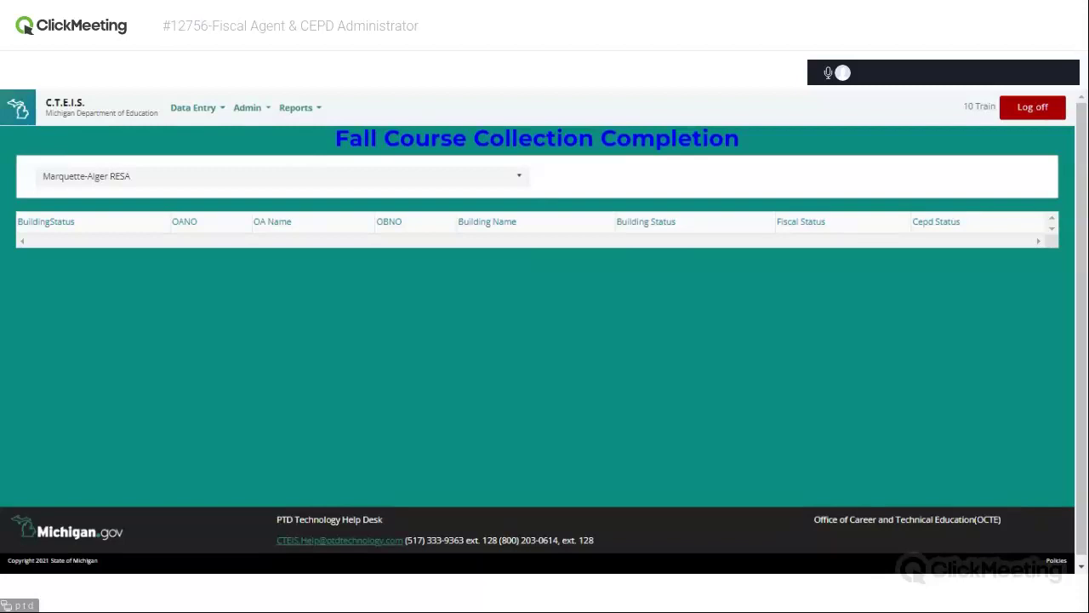
Step: Open the Submission Processes guide from the Fiscal Agents page and review its building-level and fiscal agency submission instructions
{"action": "key", "text": "ctrl+Tab"}
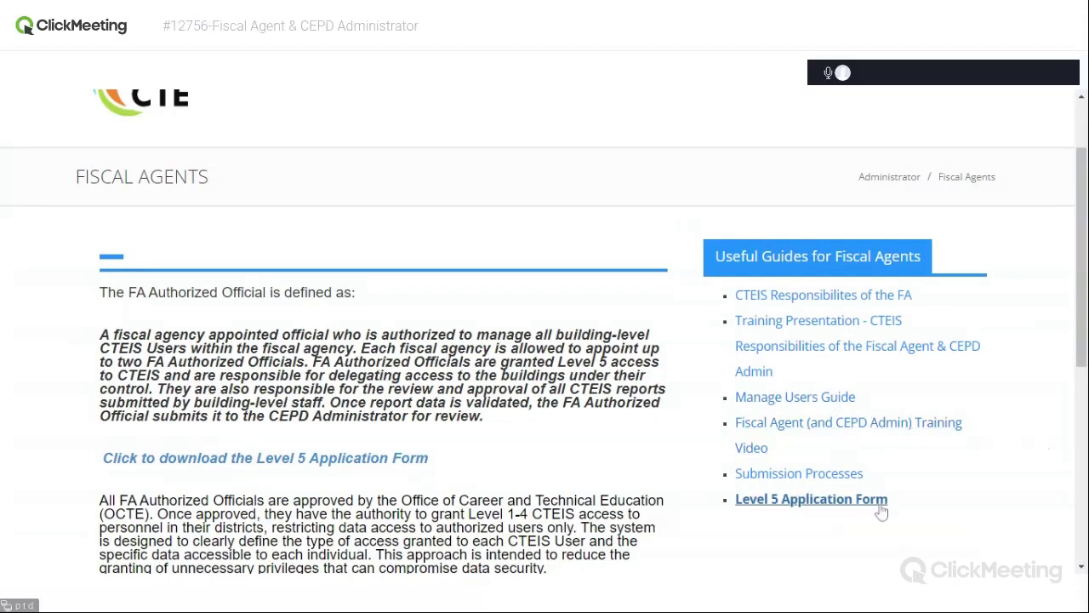
{"action": "left_click", "coordinate": [832, 476]}
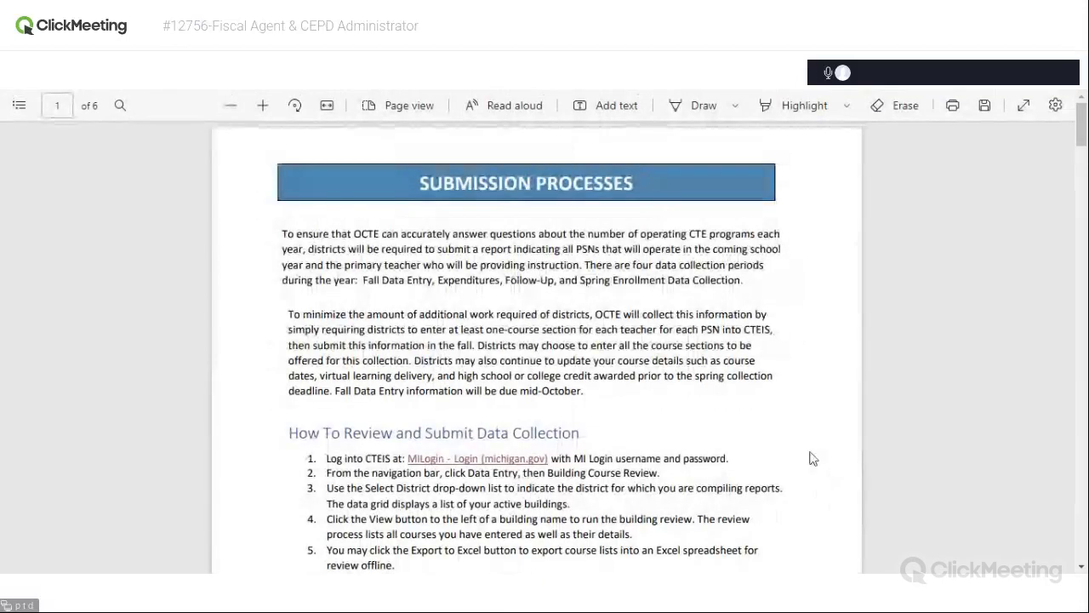
{"action": "scroll", "coordinate": [881, 315], "scroll_direction": "down", "scroll_amount": 2}
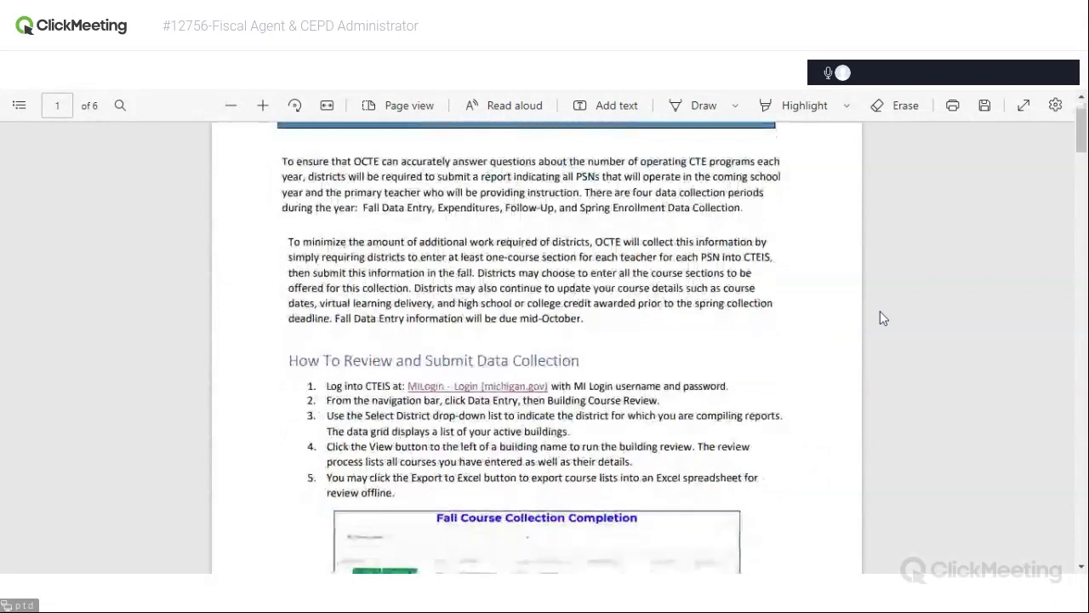
{"action": "scroll", "coordinate": [880, 316], "scroll_direction": "down", "scroll_amount": 10}
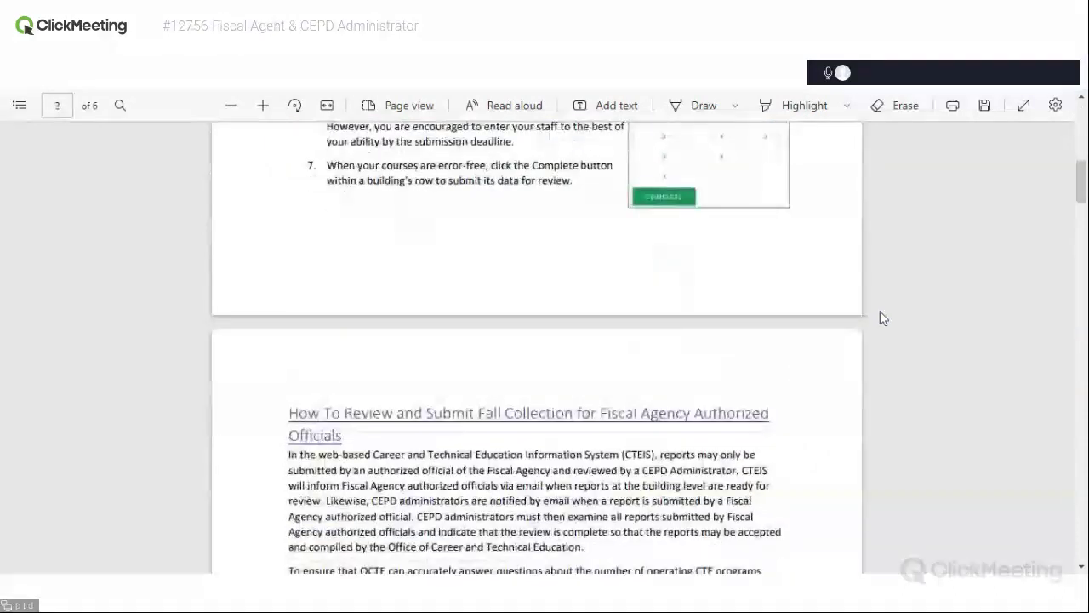
{"action": "scroll", "coordinate": [880, 313], "scroll_direction": "down", "scroll_amount": 5}
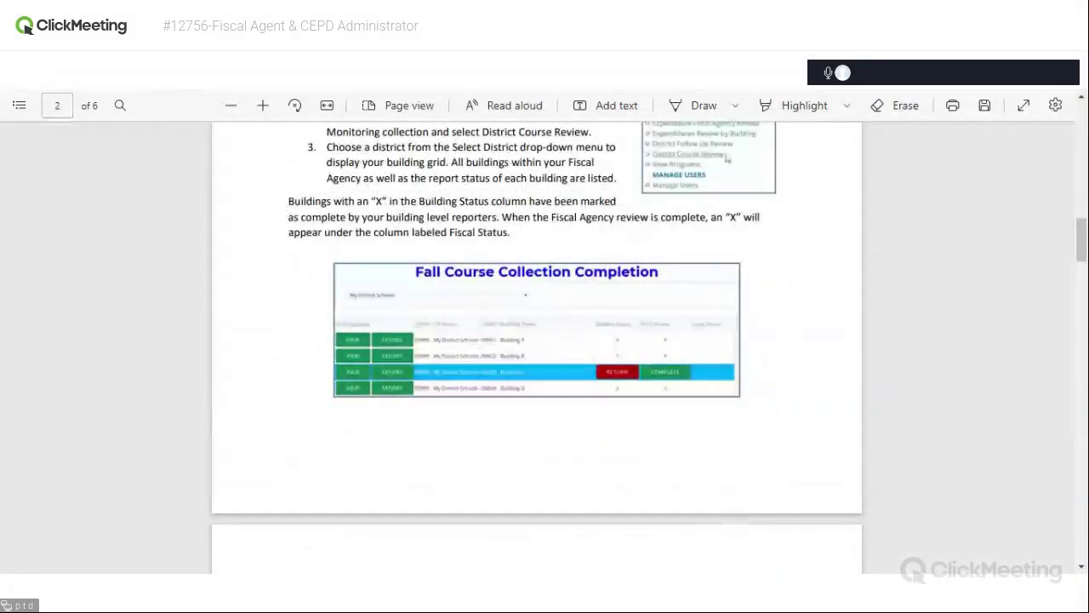
{"action": "scroll", "coordinate": [881, 316], "scroll_direction": "down", "scroll_amount": 3}
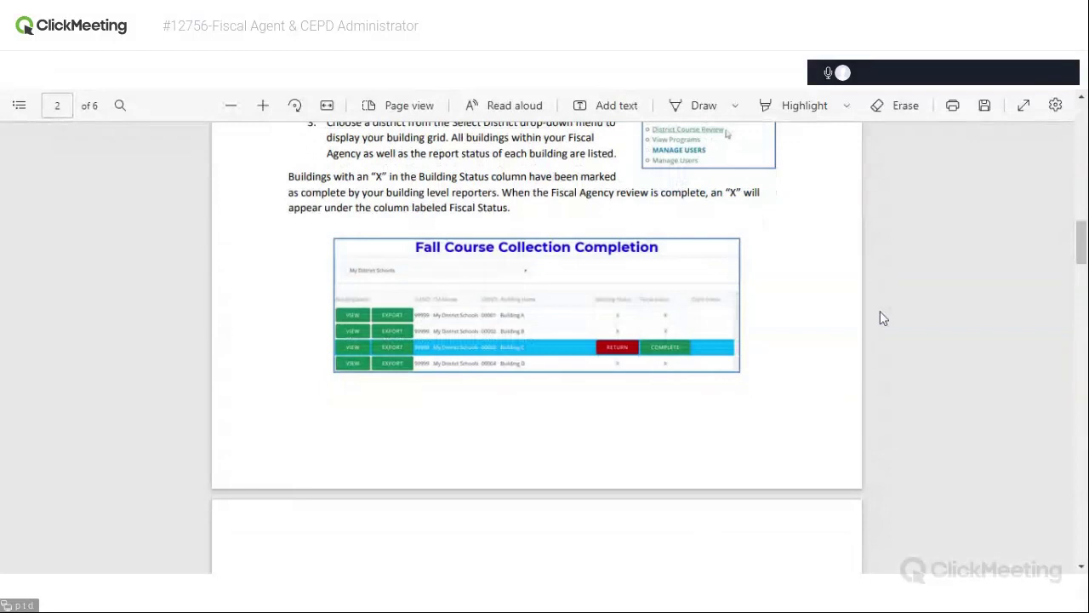
{"action": "scroll", "coordinate": [882, 319], "scroll_direction": "down", "scroll_amount": 5}
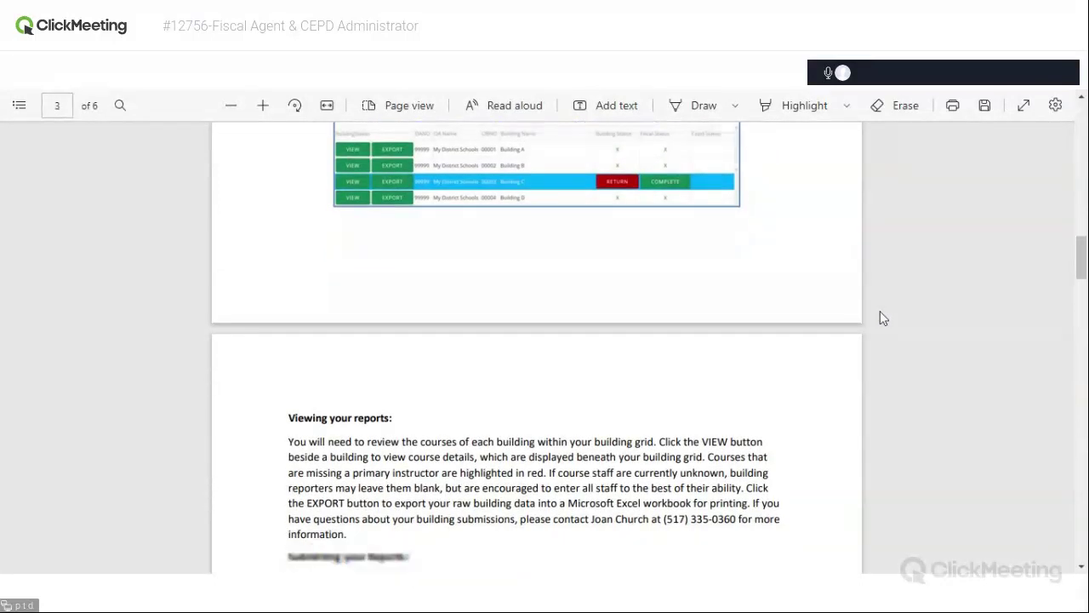
{"action": "scroll", "coordinate": [882, 317], "scroll_direction": "down", "scroll_amount": 8}
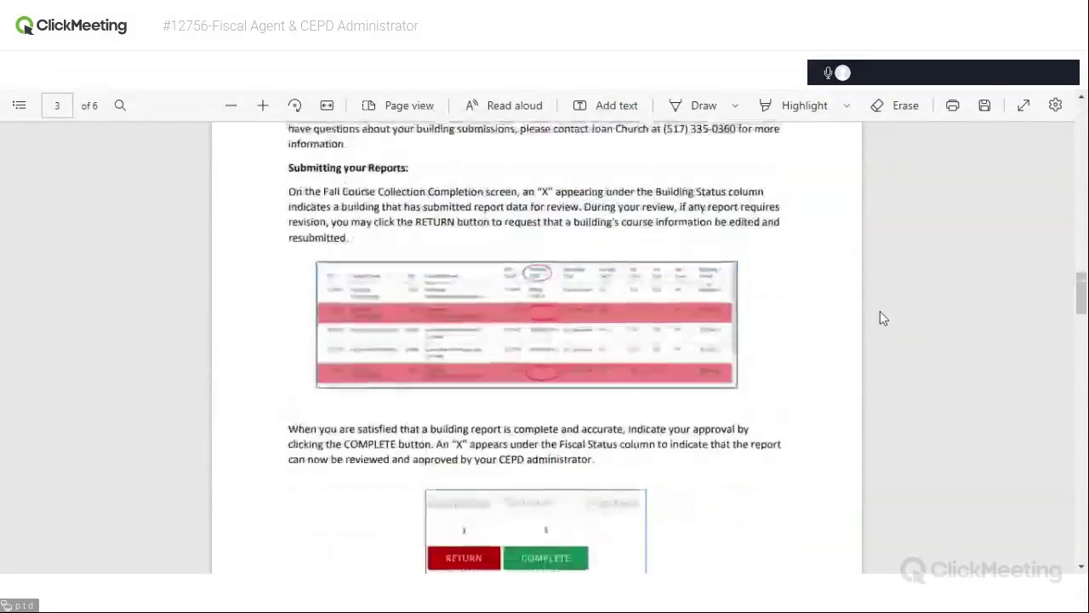
Step: Review the guide's fall building course instructions for CEPD administrators, including viewing and submitting reports, and return to the first page
{"action": "scroll", "coordinate": [882, 318], "scroll_direction": "down", "scroll_amount": 6}
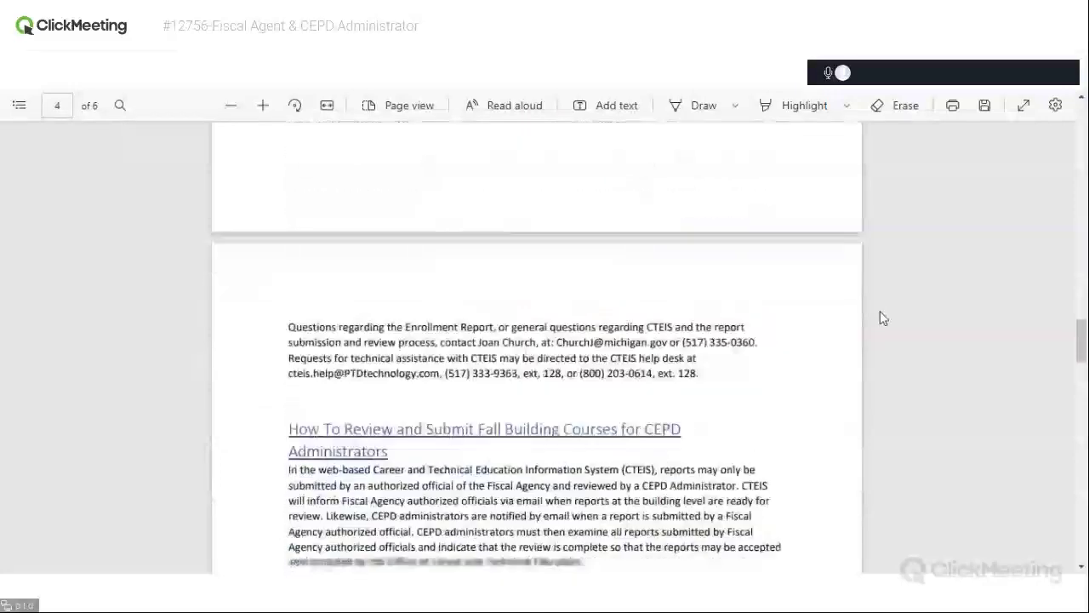
{"action": "scroll", "coordinate": [881, 317], "scroll_direction": "down", "scroll_amount": 9}
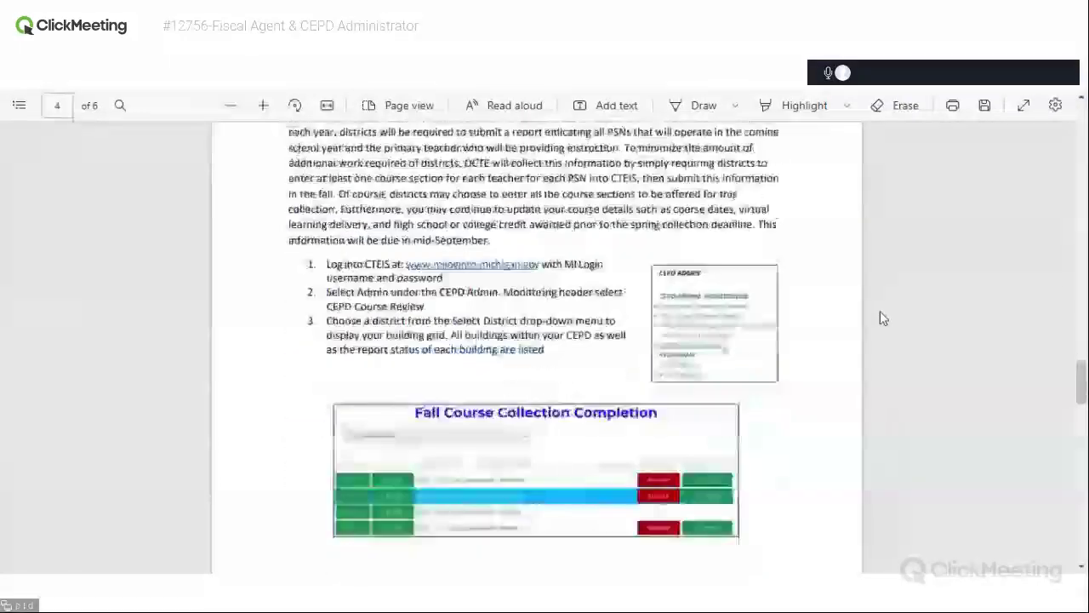
{"action": "scroll", "coordinate": [871, 319], "scroll_direction": "down", "scroll_amount": 6}
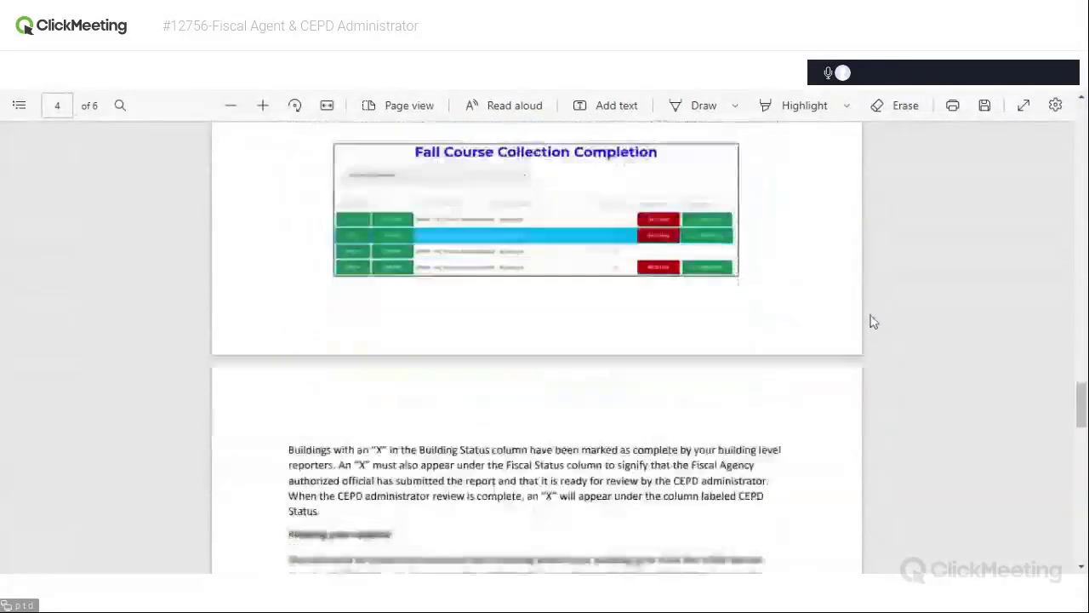
{"action": "scroll", "coordinate": [867, 324], "scroll_direction": "down", "scroll_amount": 7}
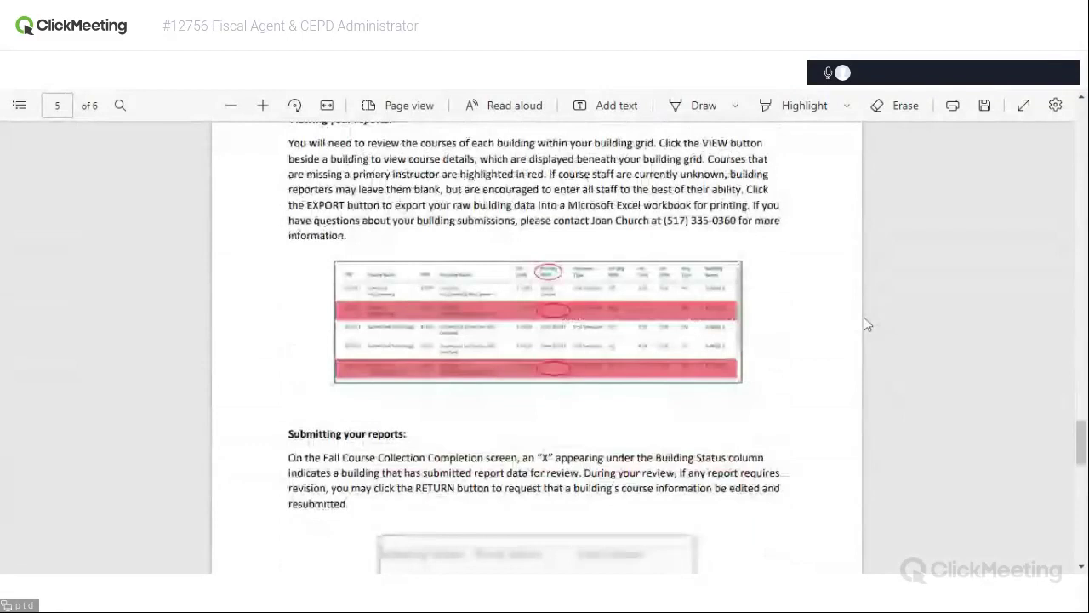
{"action": "scroll", "coordinate": [865, 324], "scroll_direction": "up", "scroll_amount": 2}
{"action": "scroll", "coordinate": [866, 324], "scroll_direction": "up", "scroll_amount": 5}
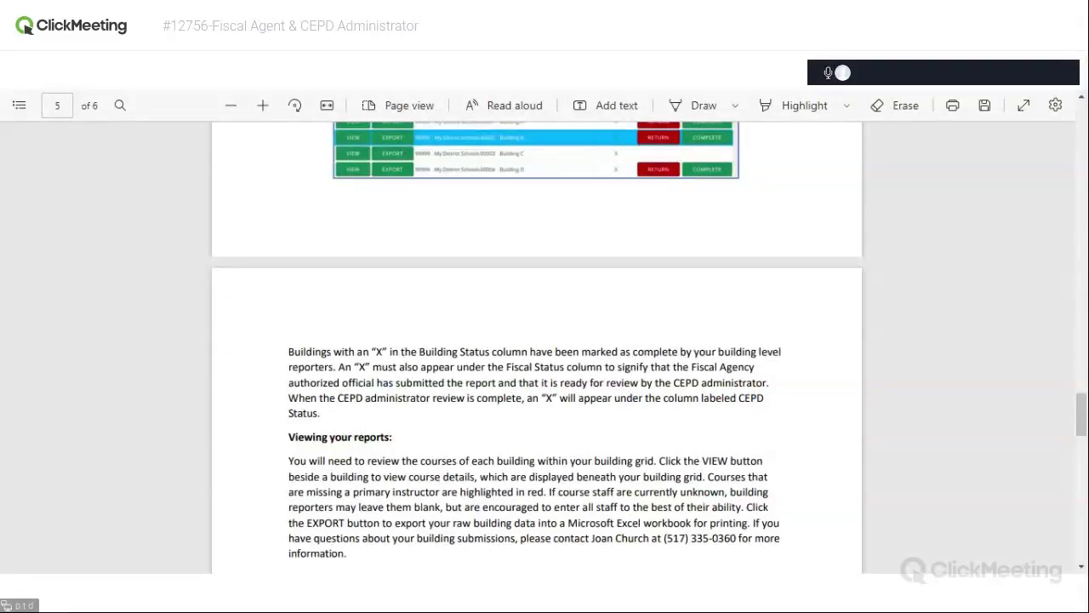
{"action": "scroll", "coordinate": [864, 325], "scroll_direction": "up", "scroll_amount": 3}
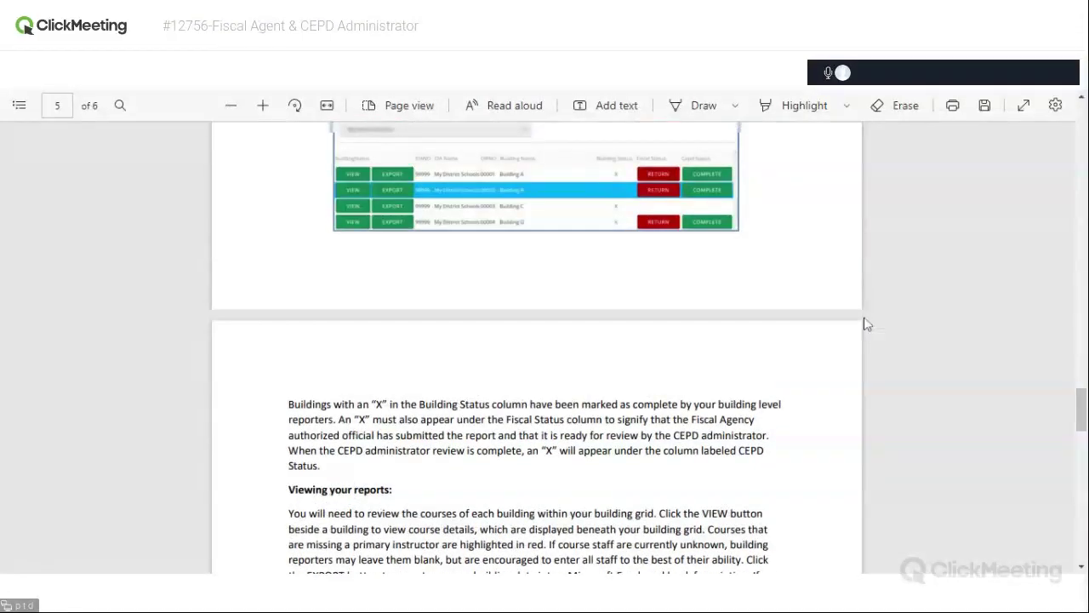
{"action": "scroll", "coordinate": [865, 326], "scroll_direction": "up", "scroll_amount": 15}
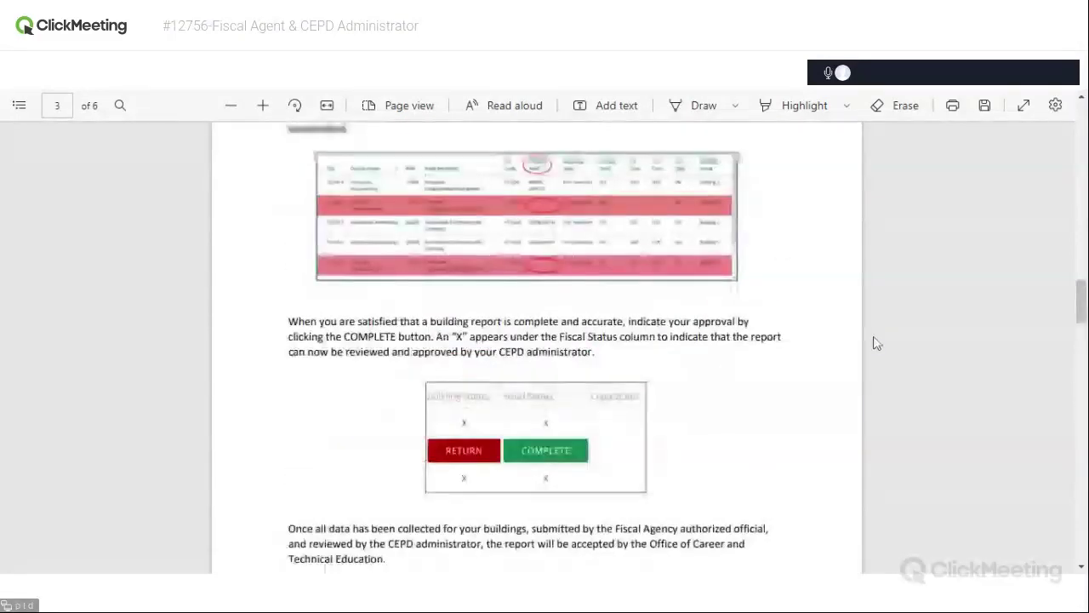
{"action": "key", "text": "Home"}
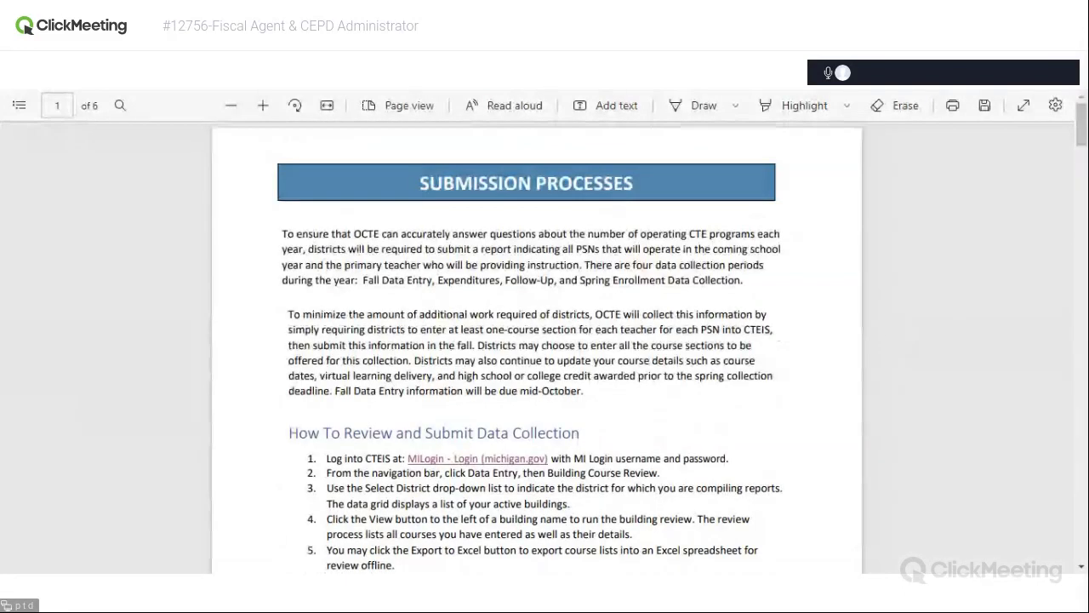
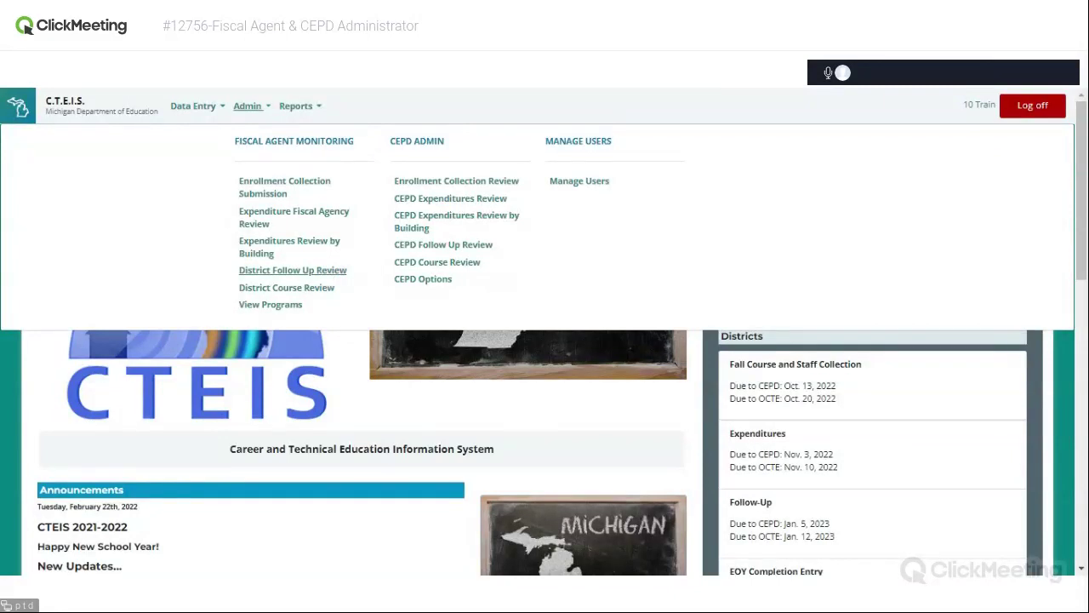
Step: Open the Expenditure Fiscal Agency Review in CTEIS
{"action": "left_click", "coordinate": [328, 273]}
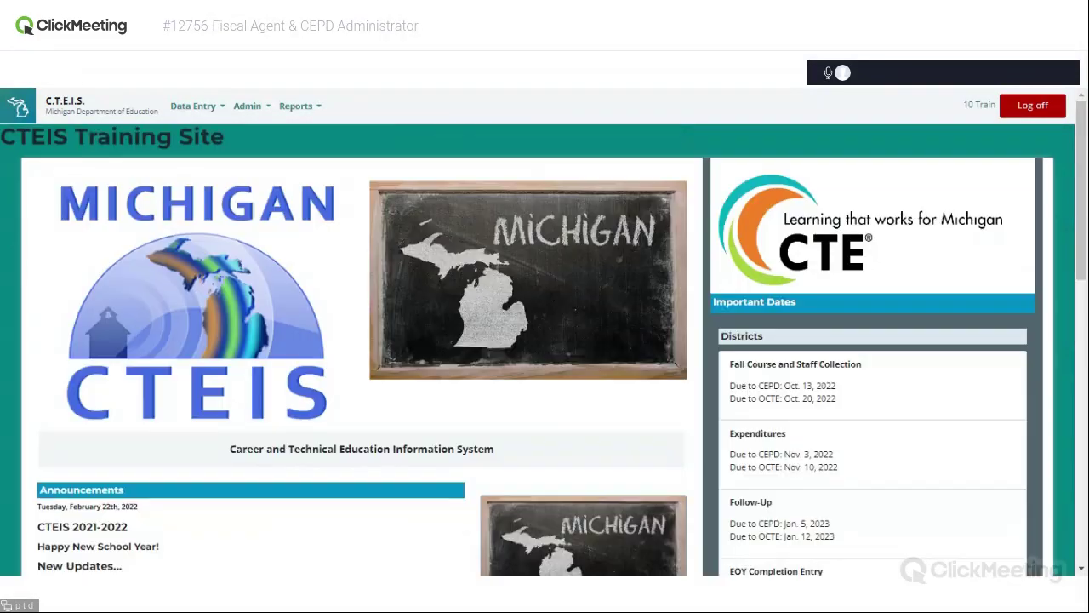
{"action": "left_click", "coordinate": [246, 108]}
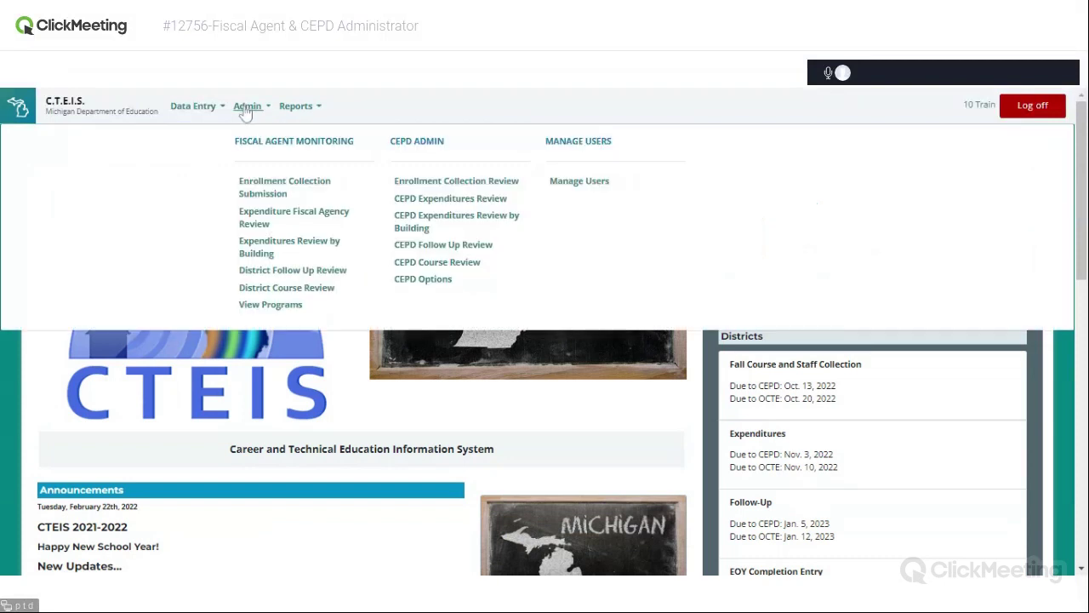
{"action": "left_click", "coordinate": [315, 246]}
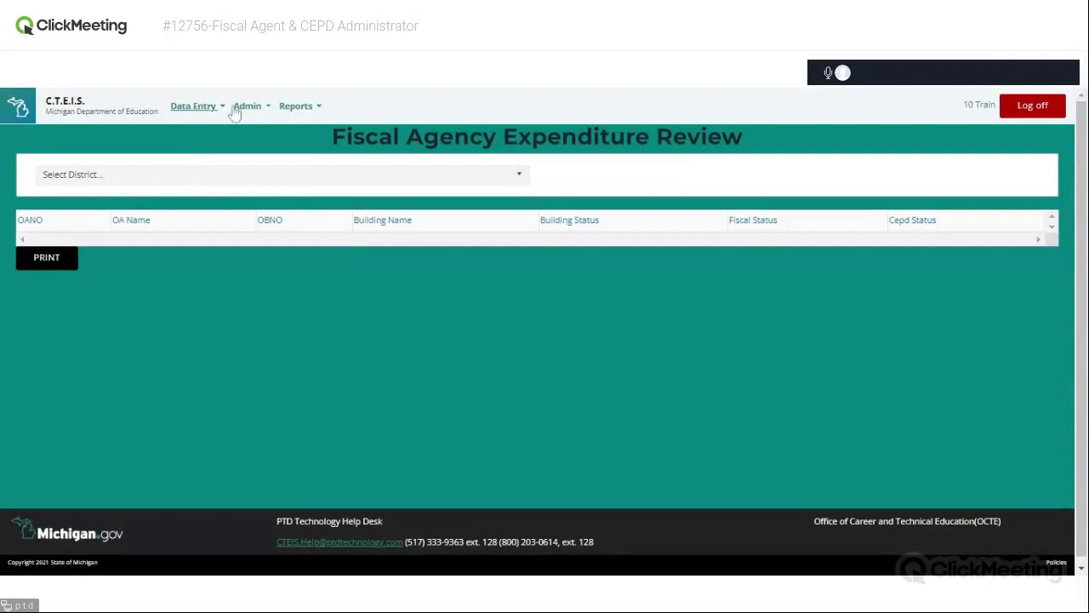
Step: View the fiscal agent's Expenditures Review by Building page and return to the Expenditure Fiscal Agency Review
{"action": "left_click", "coordinate": [248, 107]}
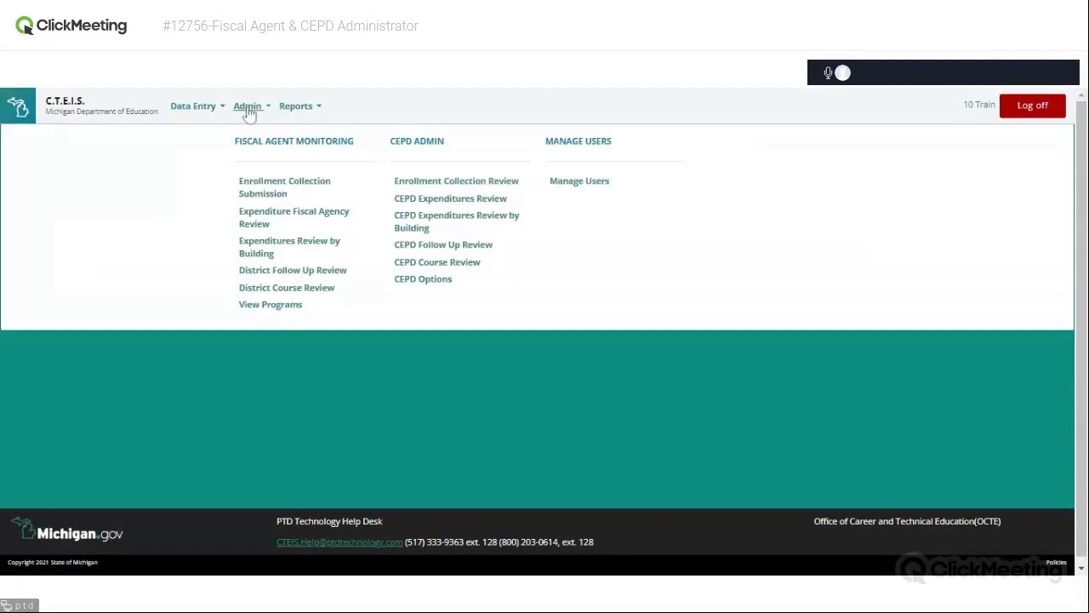
{"action": "left_click", "coordinate": [274, 246]}
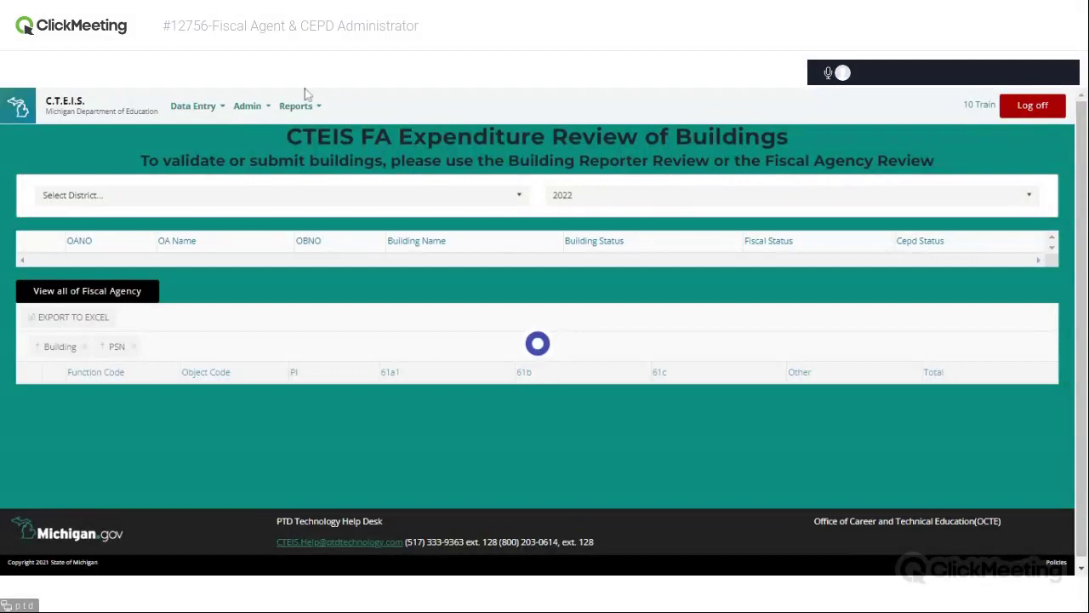
{"action": "left_click", "coordinate": [247, 108]}
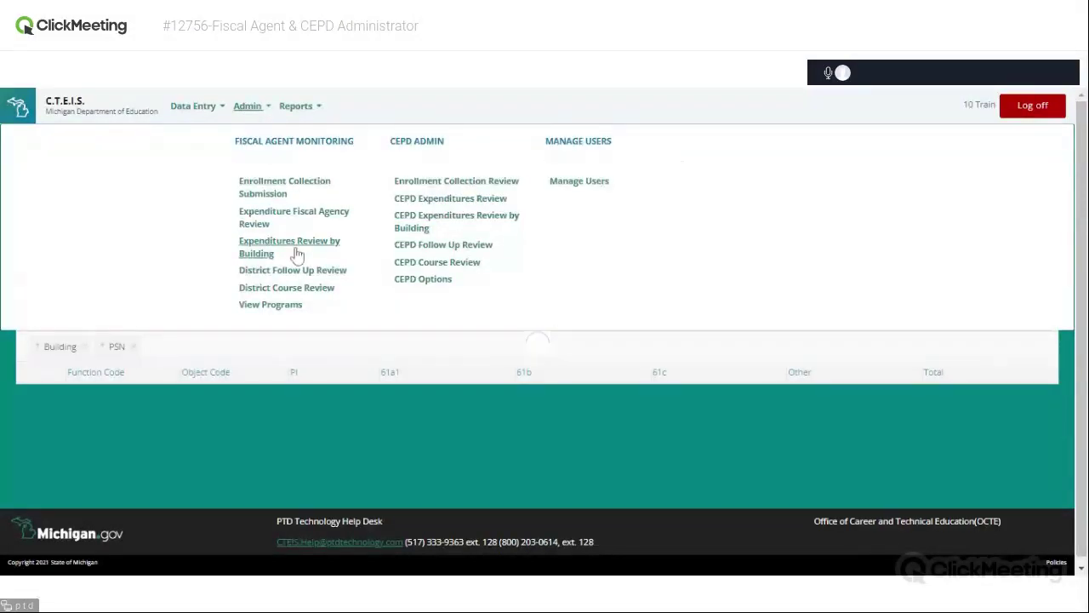
{"action": "left_click", "coordinate": [293, 218]}
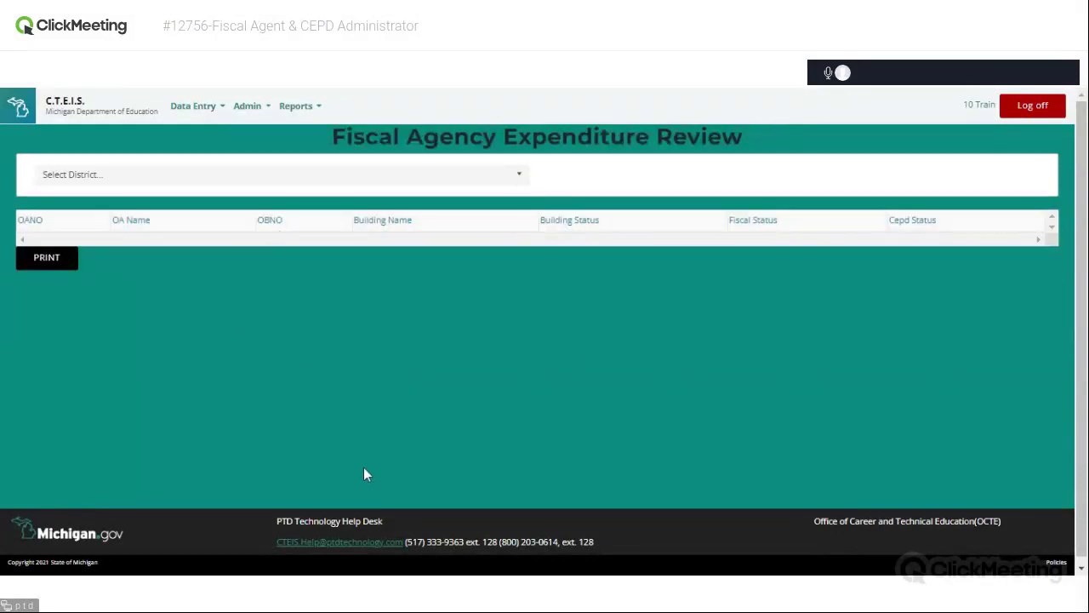
{"action": "left_click", "coordinate": [258, 111]}
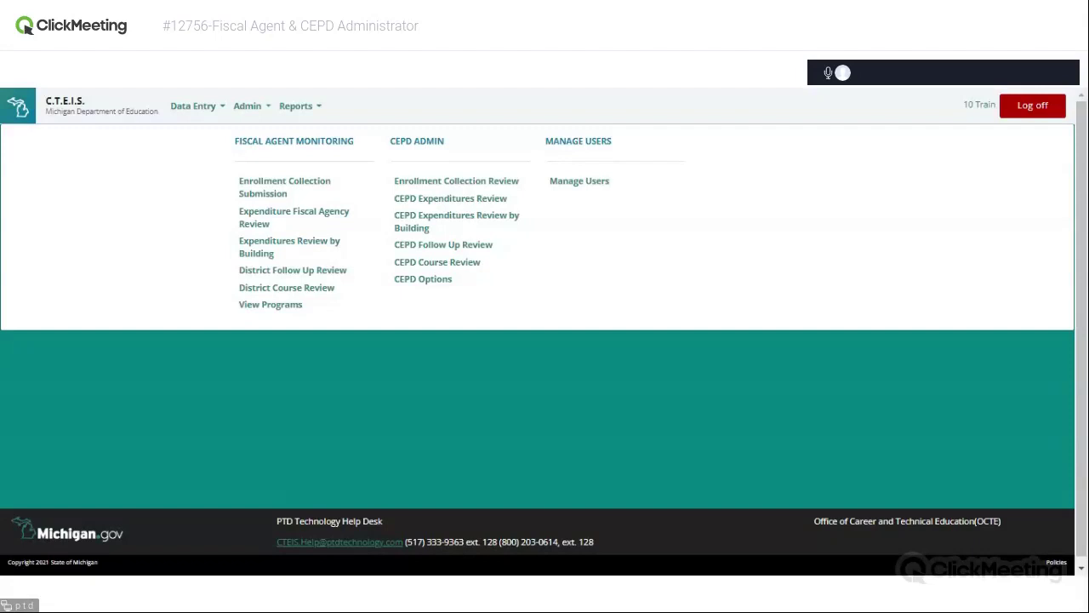
Step: Open the Manage Users Guide from the Fiscal Agents page and skim its instructions on accessing Manage Users and searching for users
{"action": "key", "text": "alt+Tab"}
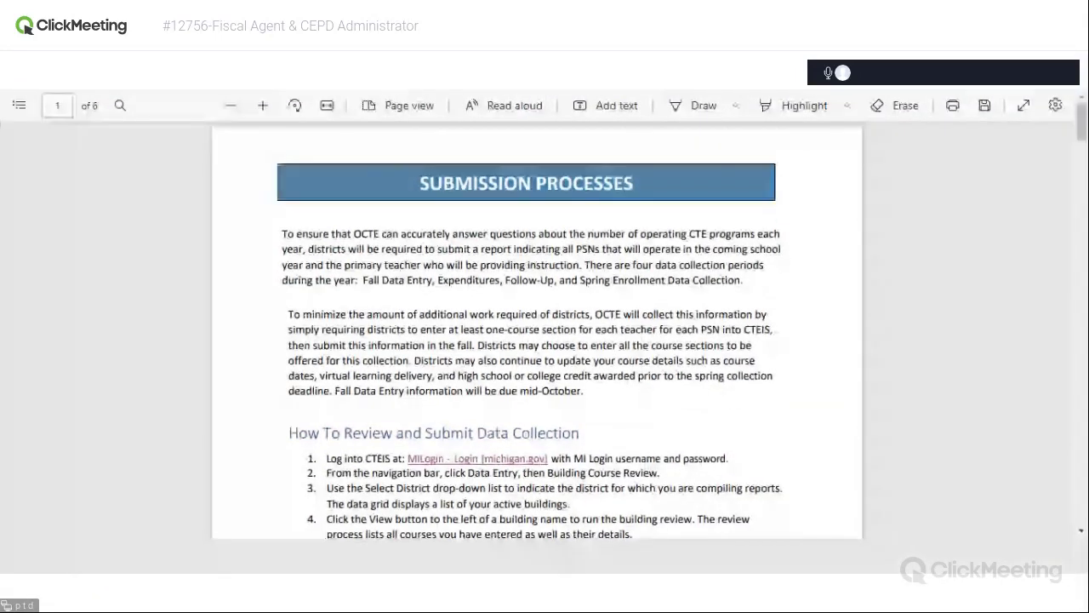
{"action": "key", "text": "alt+Tab"}
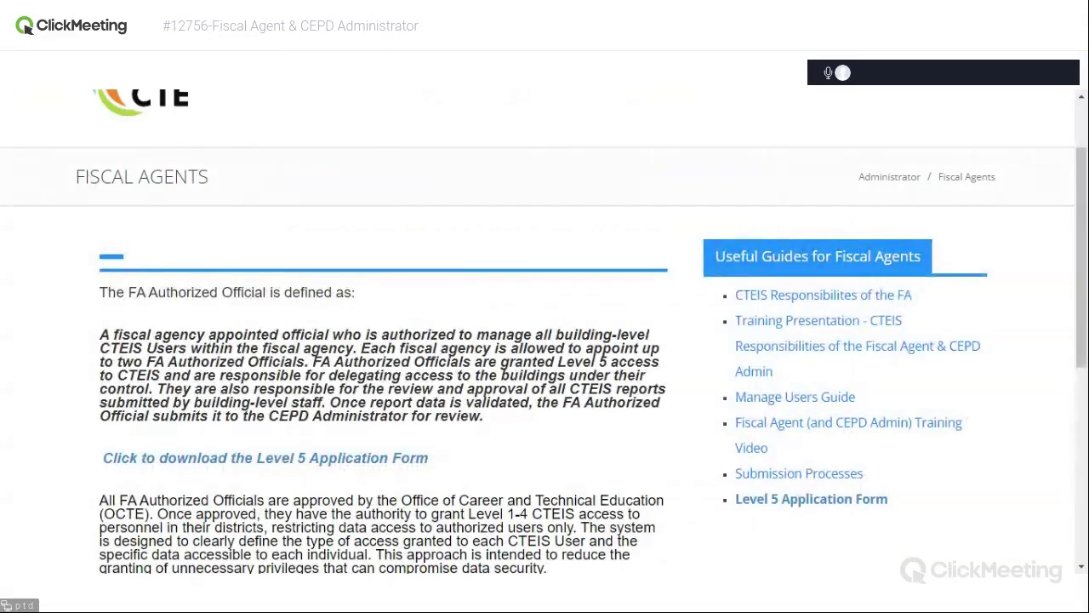
{"action": "left_click", "coordinate": [783, 398]}
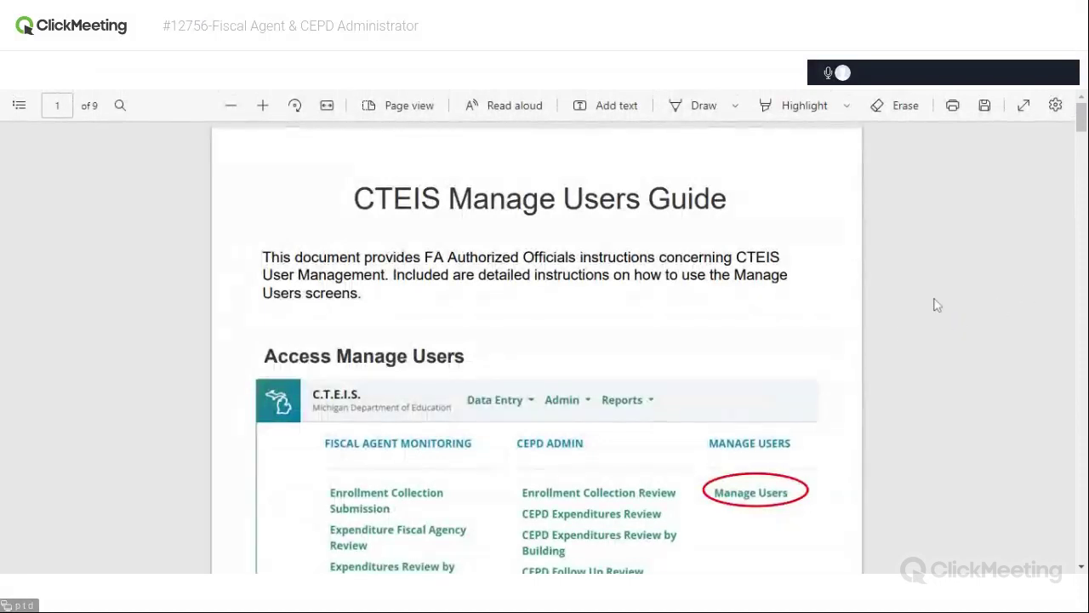
{"action": "scroll", "coordinate": [939, 346], "scroll_direction": "down", "scroll_amount": 3}
{"action": "scroll", "coordinate": [940, 346], "scroll_direction": "down", "scroll_amount": 12}
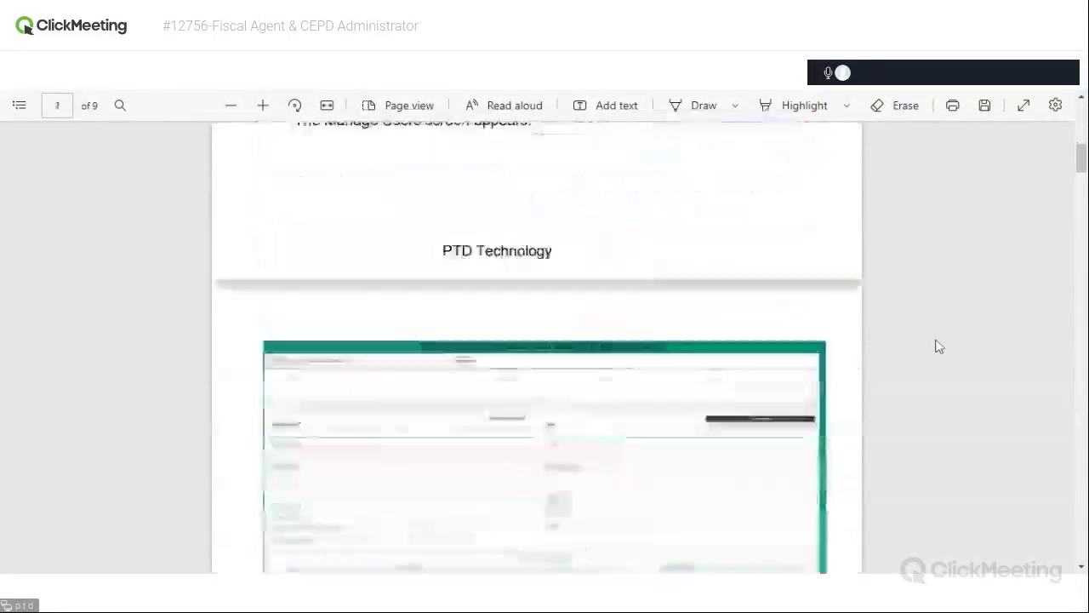
{"action": "scroll", "coordinate": [940, 346], "scroll_direction": "down", "scroll_amount": 10}
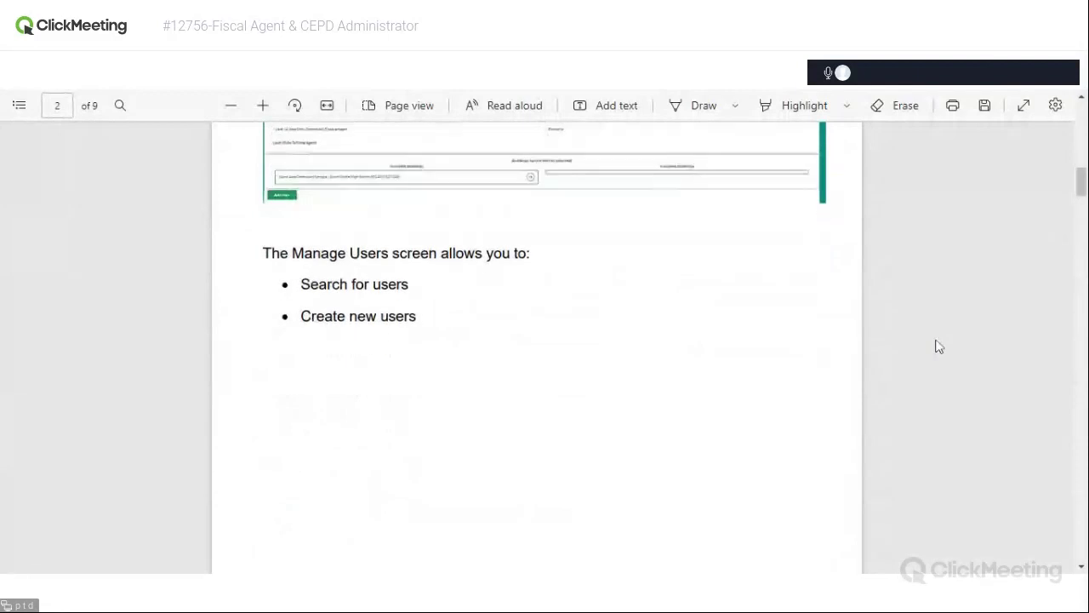
{"action": "scroll", "coordinate": [937, 347], "scroll_direction": "up", "scroll_amount": 10}
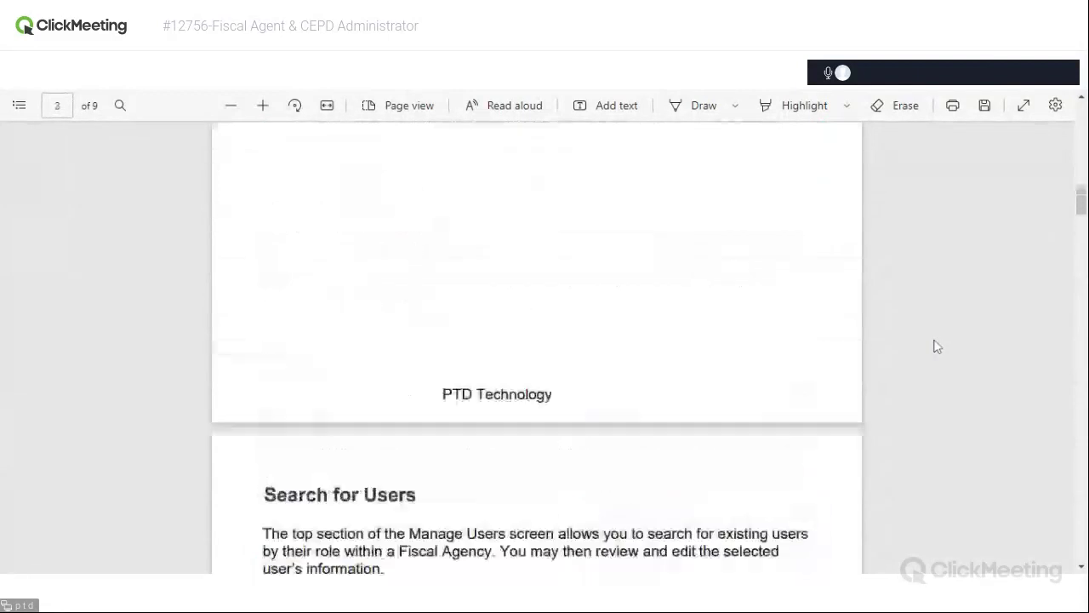
{"action": "scroll", "coordinate": [936, 347], "scroll_direction": "up", "scroll_amount": 10}
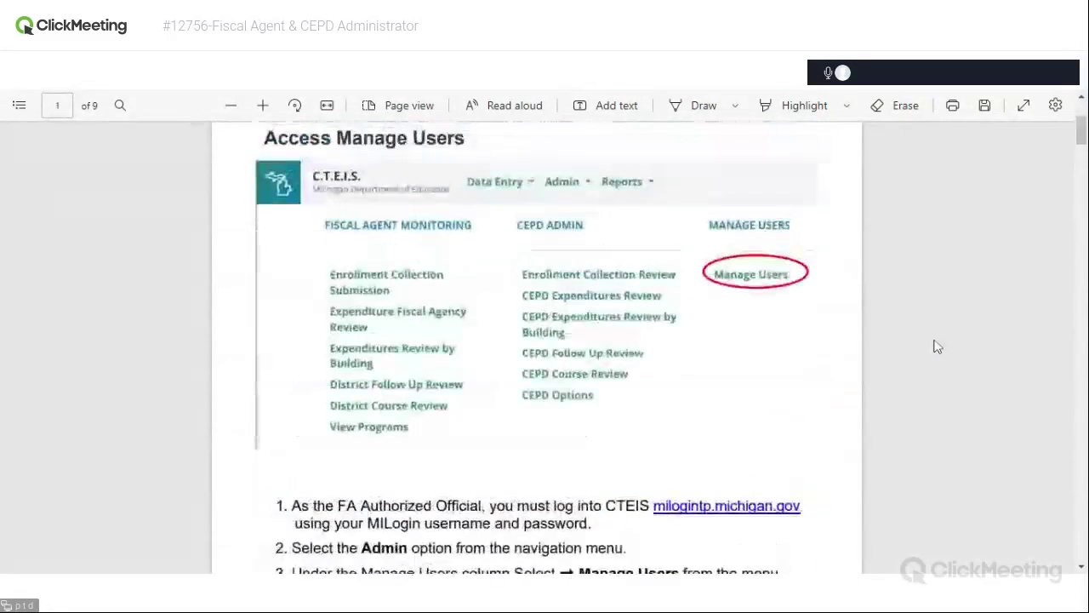